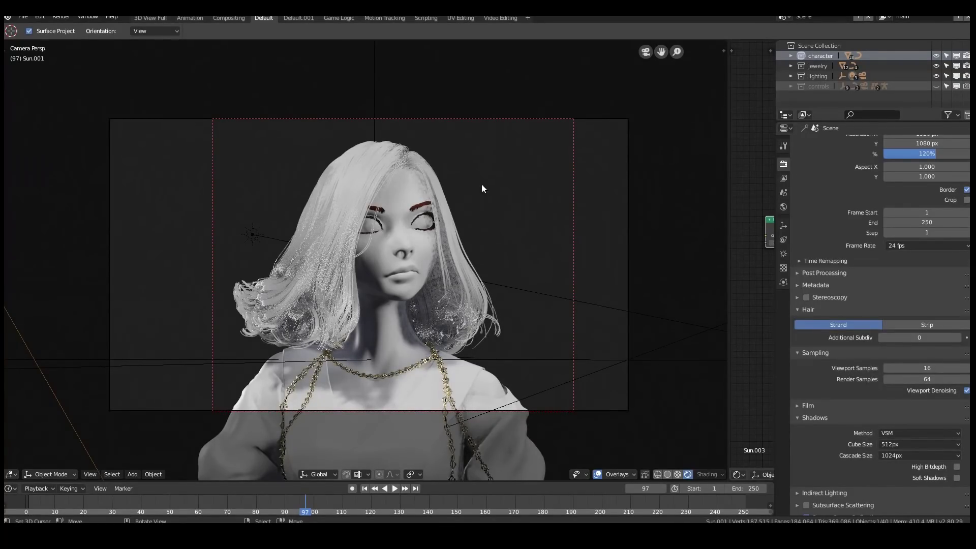
Examine the lights placed around the character and the Eevee render settings for Dimensions, Hair, Sampling and Film.
{"action": "middle_click_drag", "start_coordinate": [504, 182], "coordinate": [409, 340]}
{"action": "scroll", "coordinate": [501, 275], "scroll_direction": "down", "scroll_amount": 2}
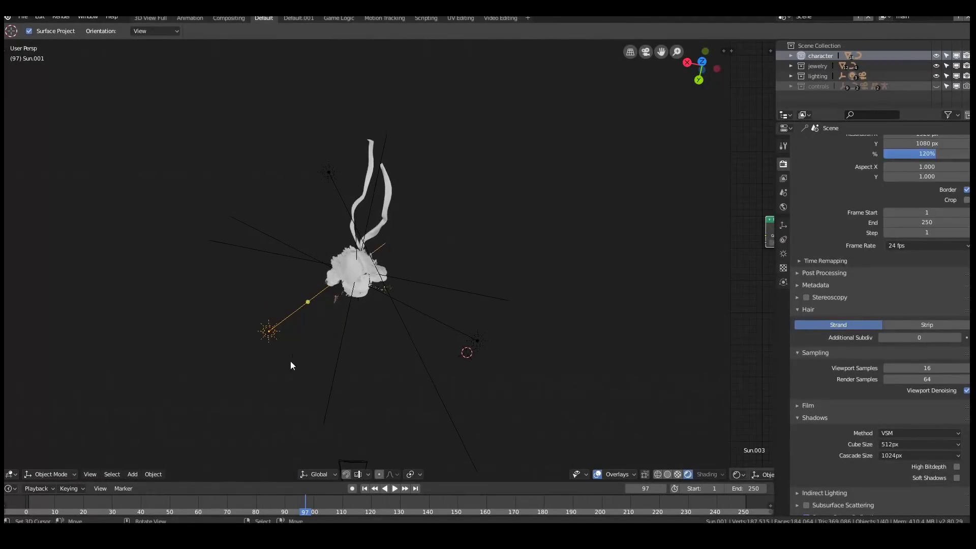
{"action": "middle_click_drag", "start_coordinate": [292, 365], "coordinate": [367, 414]}
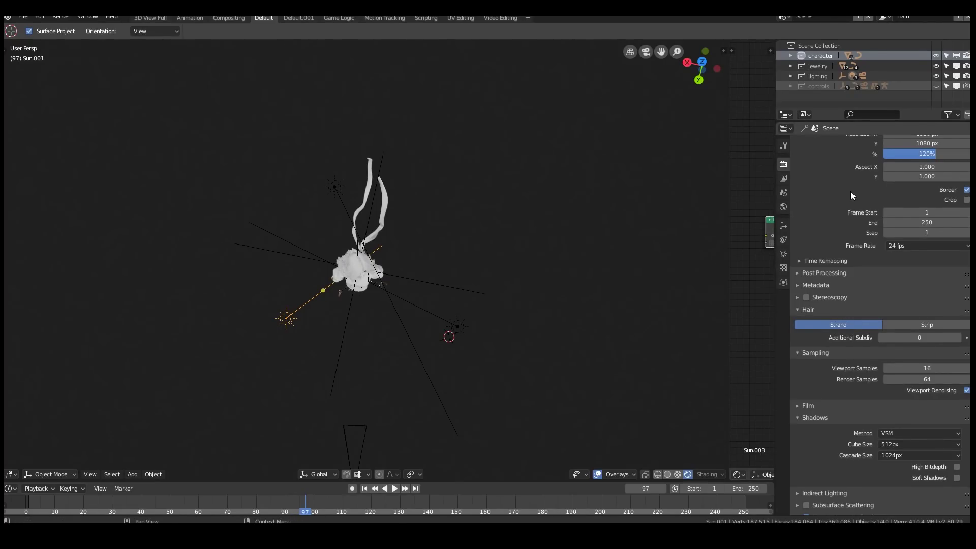
{"action": "scroll", "coordinate": [834, 192], "scroll_direction": "up", "scroll_amount": 3}
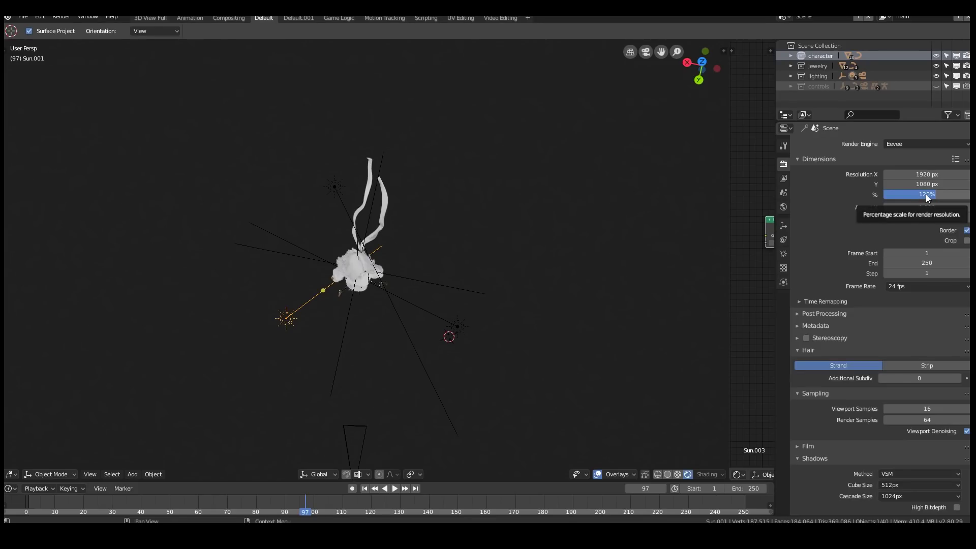
{"action": "left_click", "coordinate": [800, 314]}
{"action": "left_click", "coordinate": [800, 315]}
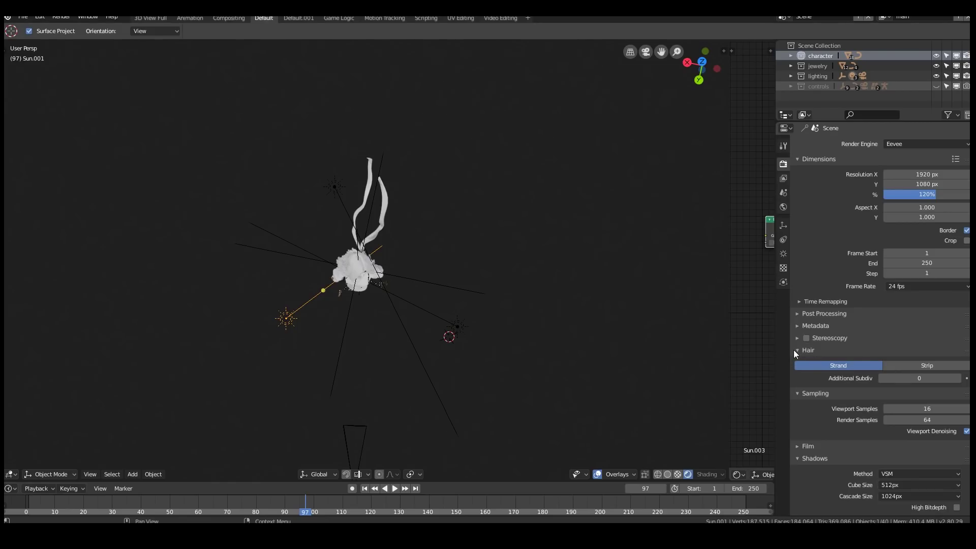
{"action": "scroll", "coordinate": [808, 352], "scroll_direction": "down", "scroll_amount": 4}
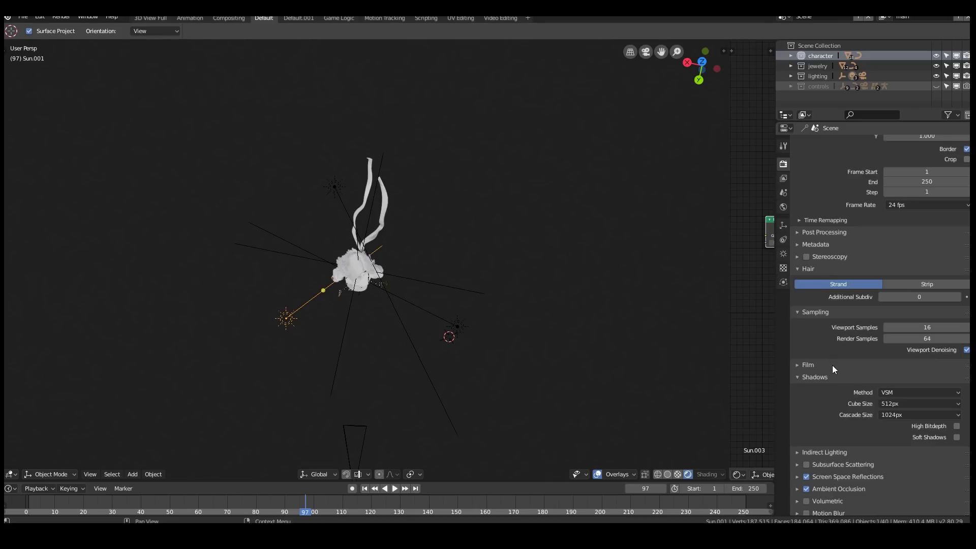
{"action": "scroll", "coordinate": [831, 365], "scroll_direction": "down", "scroll_amount": 2}
{"action": "left_click", "coordinate": [795, 324]}
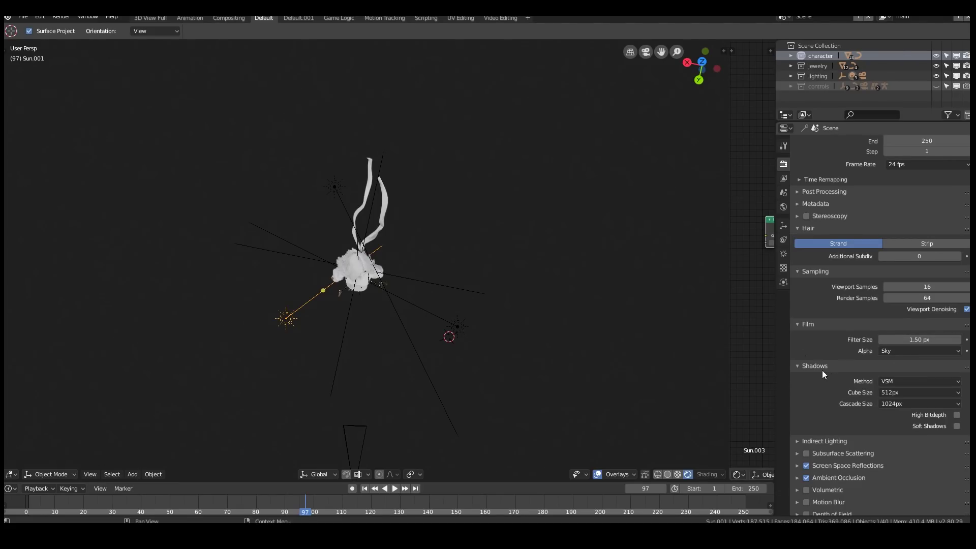
{"action": "left_click", "coordinate": [797, 324]}
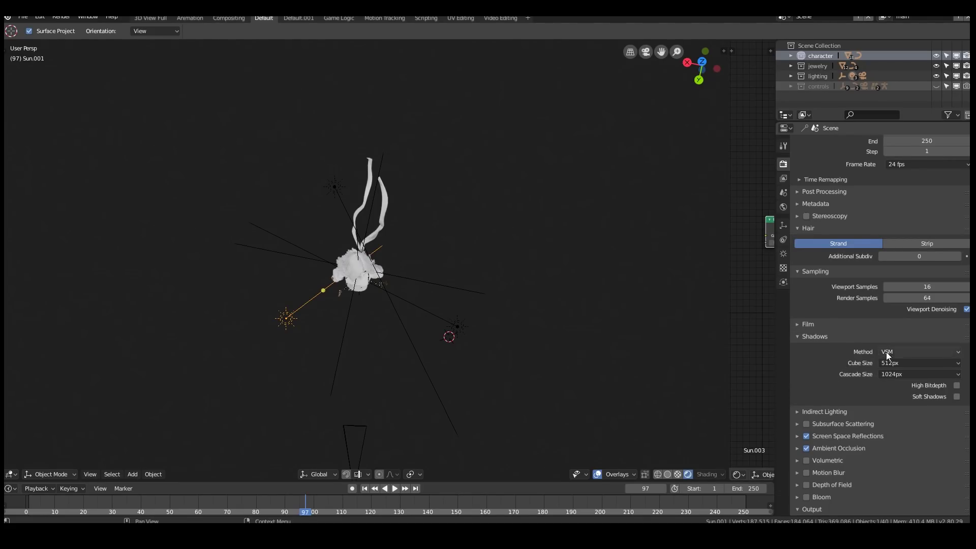
Try the ESM shadow method and restore VSM.
{"action": "left_click", "coordinate": [917, 352]}
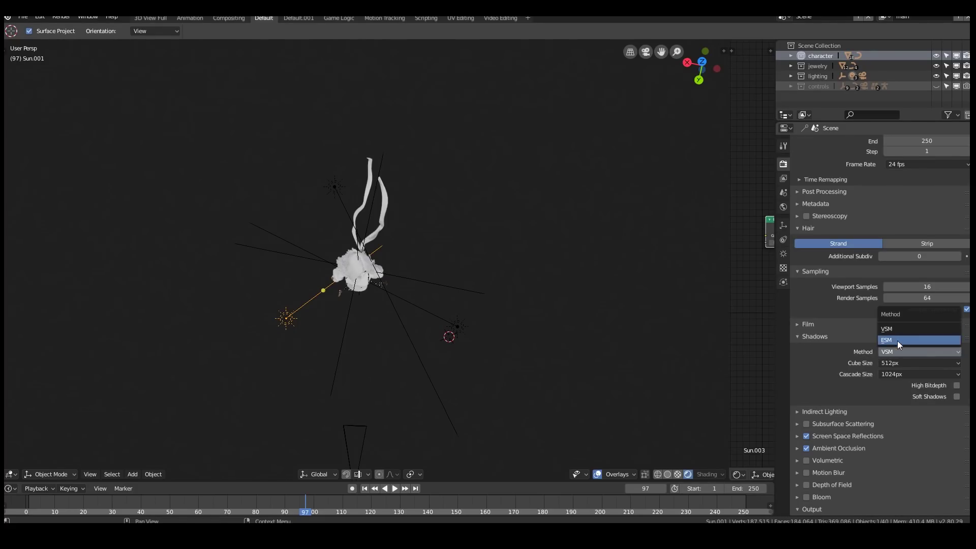
{"action": "left_click", "coordinate": [898, 341]}
{"action": "left_click", "coordinate": [903, 351]}
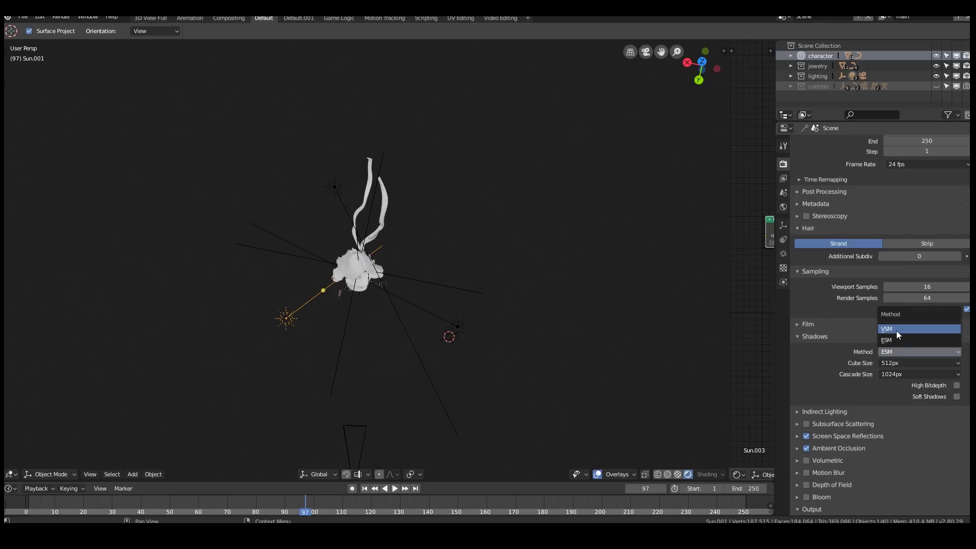
{"action": "left_click", "coordinate": [896, 333]}
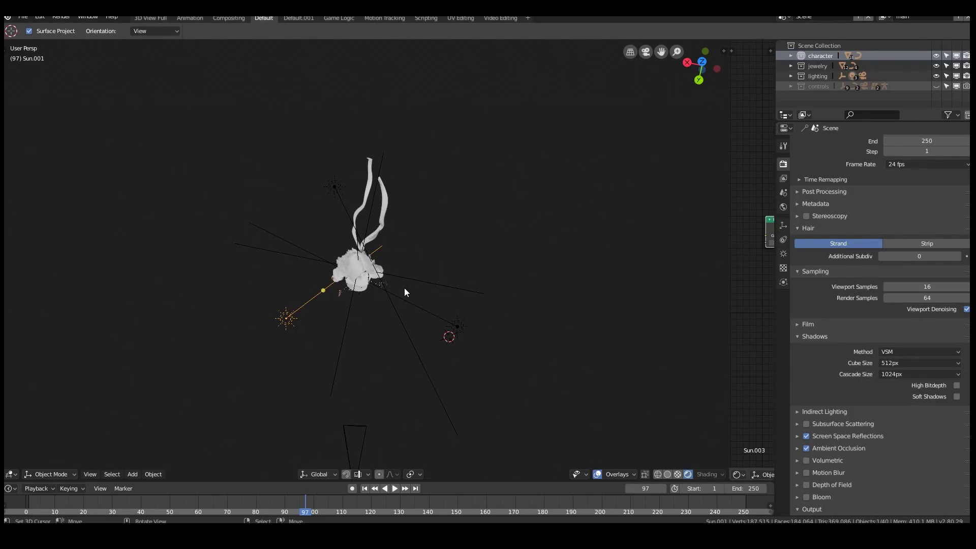
Return to the camera view and enable High Bitdepth and Soft Shadows for the scene's shadows.
{"action": "key", "text": "KP_0"}
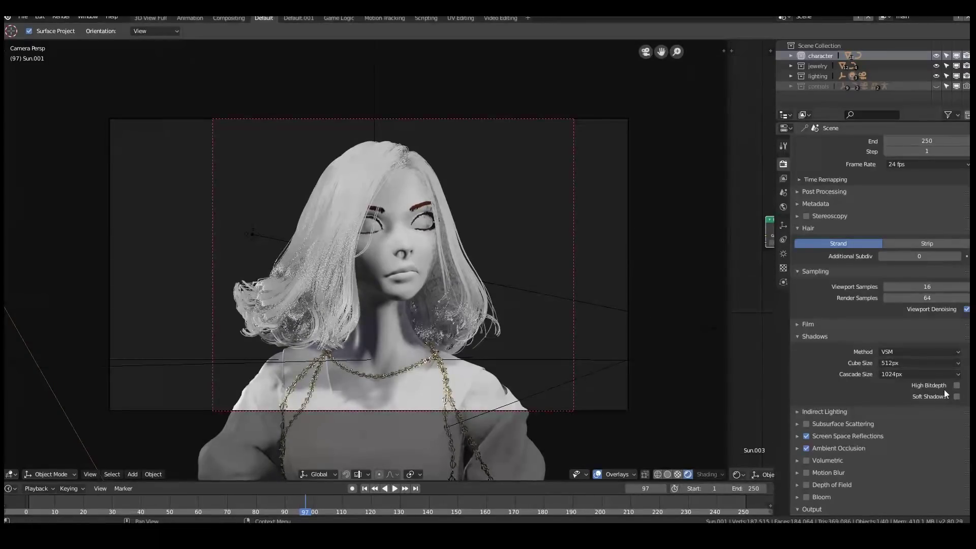
{"action": "left_click", "coordinate": [957, 386]}
{"action": "left_click", "coordinate": [957, 397]}
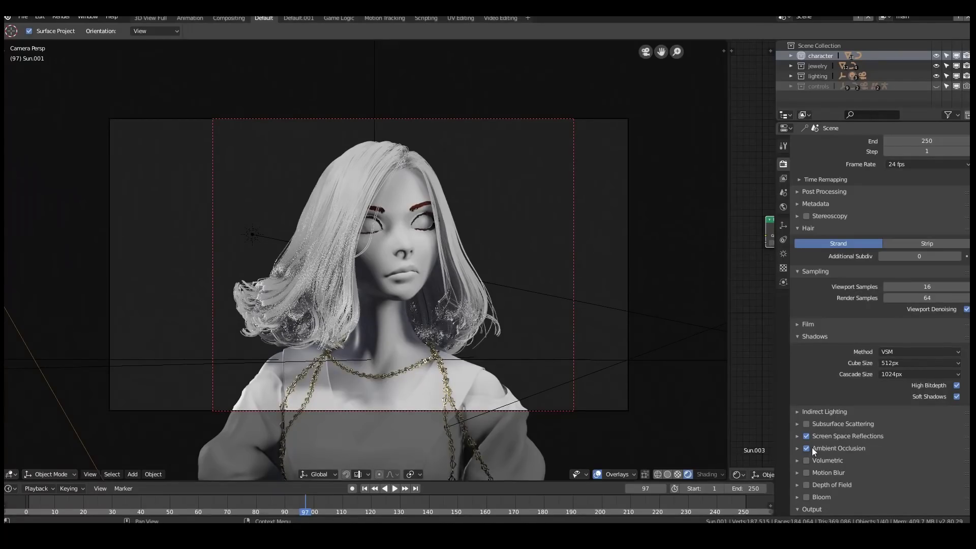
Inspect the Indirect Lighting render settings and collapse them again.
{"action": "left_click", "coordinate": [801, 412]}
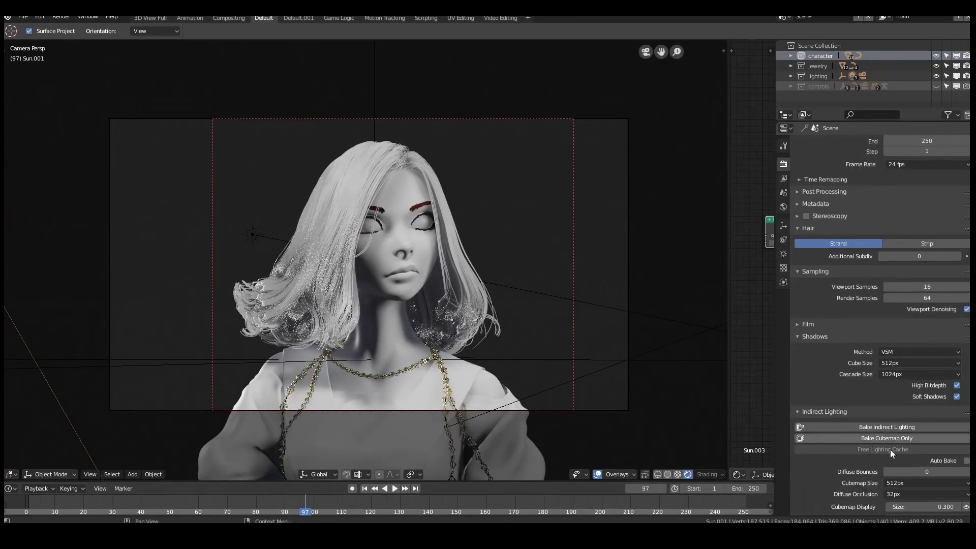
{"action": "scroll", "coordinate": [900, 457], "scroll_direction": "down", "scroll_amount": 3}
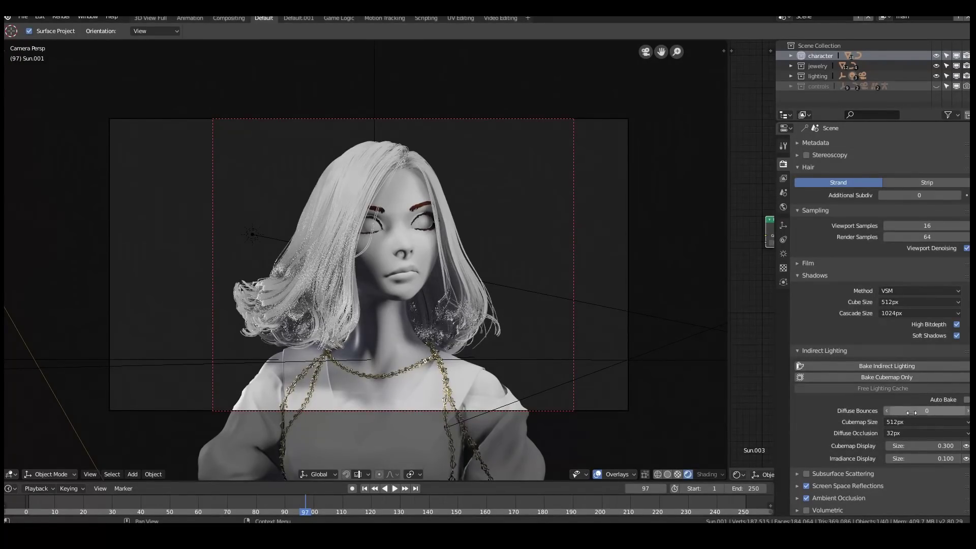
{"action": "left_click", "coordinate": [798, 351]}
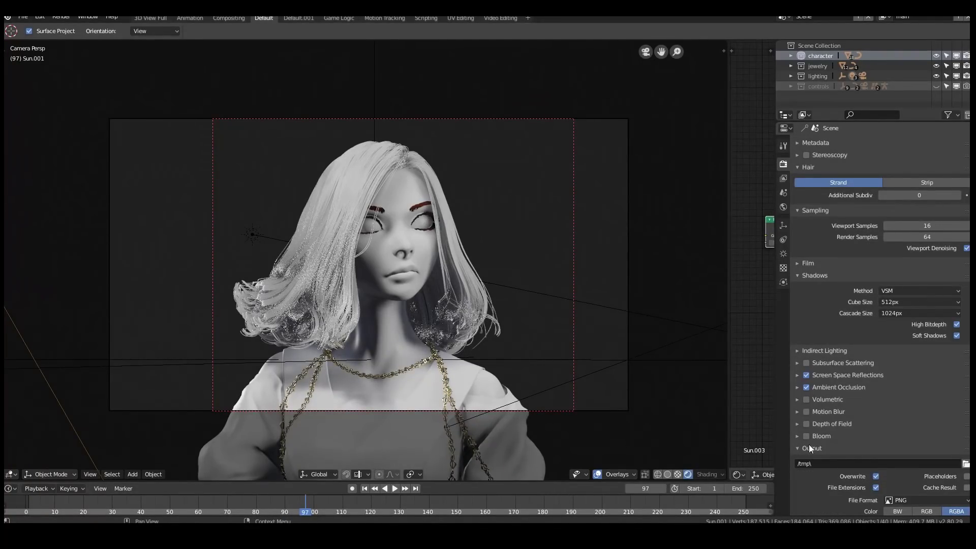
Compare the render with Screen Space Reflections, Ambient Occlusion and Bloom toggled, inspect the reflection settings, and restore each option's original state.
{"action": "left_click_drag", "start_coordinate": [806, 376], "coordinate": [806, 387]}
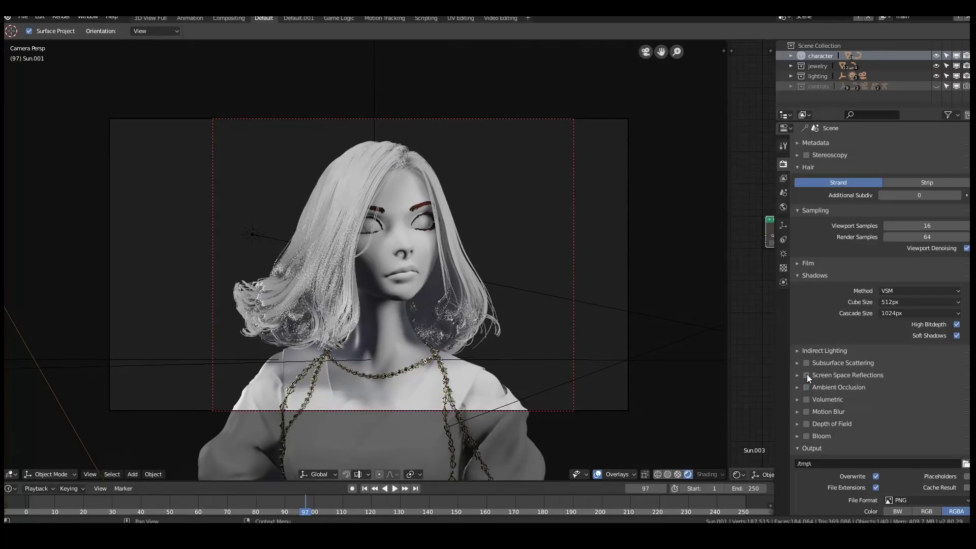
{"action": "left_click", "coordinate": [807, 375]}
{"action": "left_click", "coordinate": [806, 387]}
{"action": "left_click", "coordinate": [796, 375]}
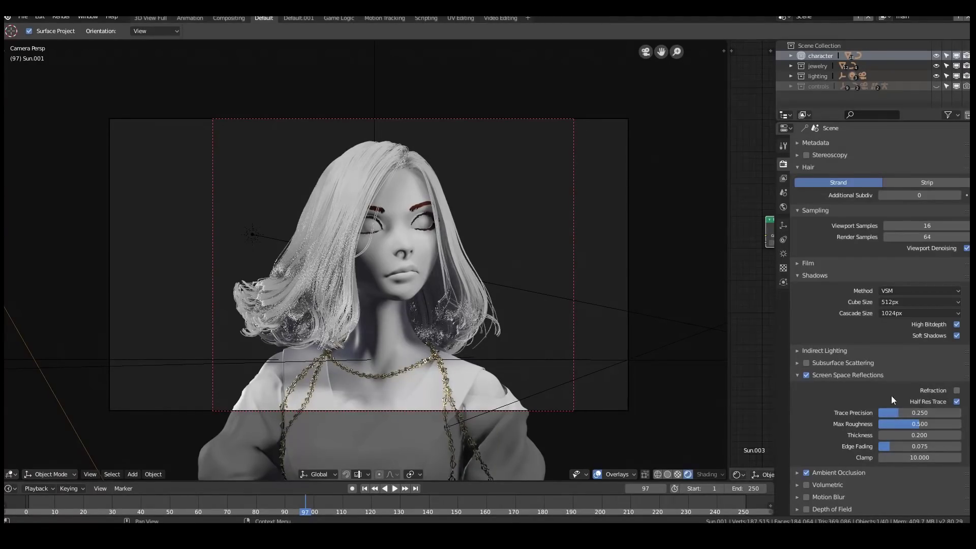
{"action": "left_click", "coordinate": [798, 376]}
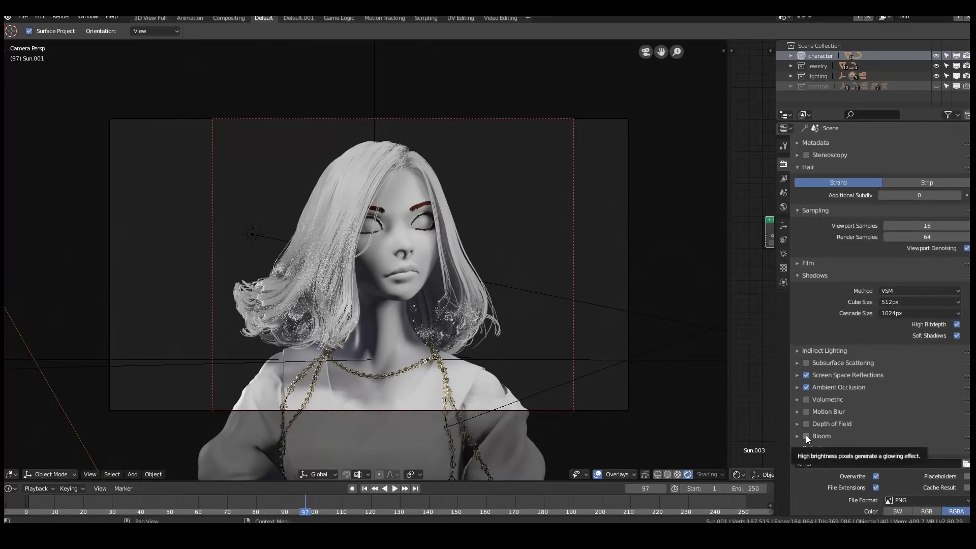
{"action": "left_click", "coordinate": [806, 436]}
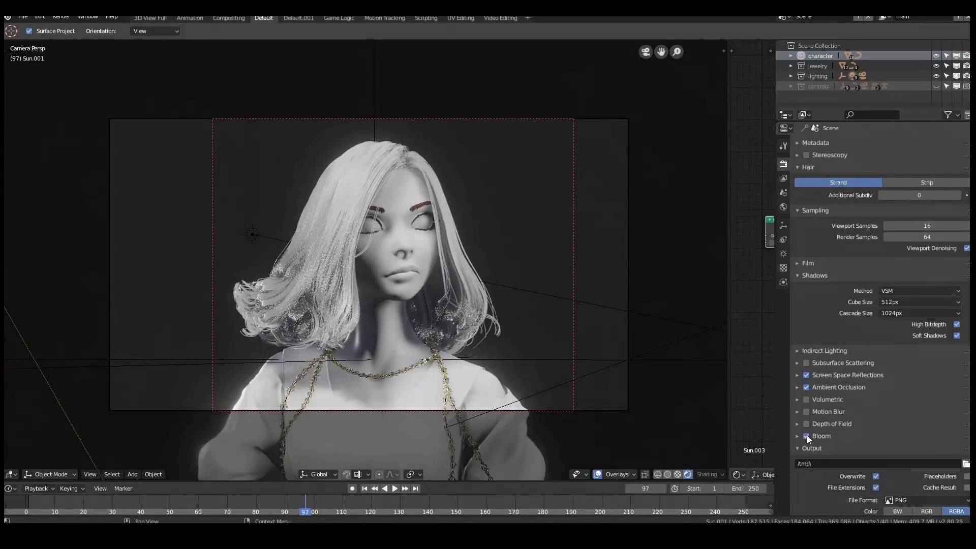
{"action": "left_click", "coordinate": [807, 435]}
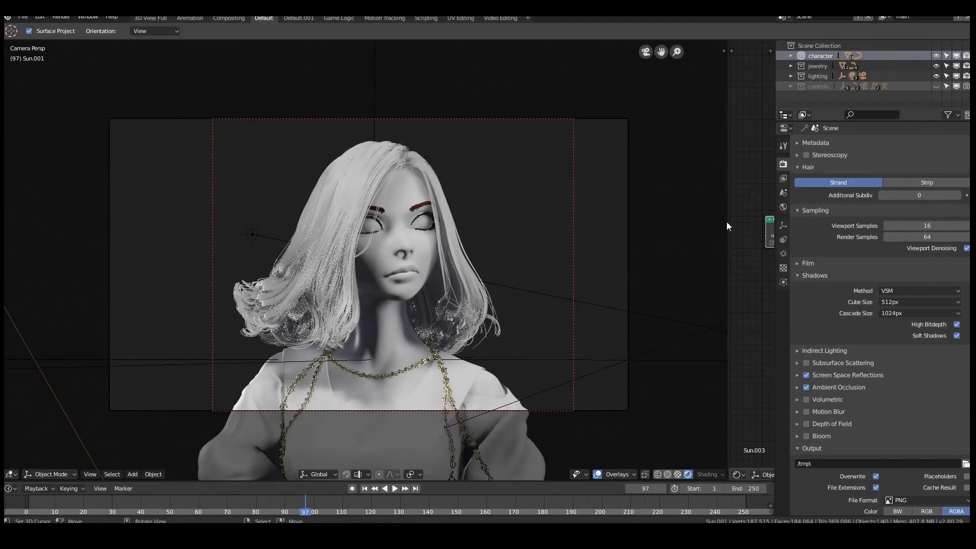
Select the scalp object that carries the hair and try moving it.
{"action": "left_click", "coordinate": [462, 313]}
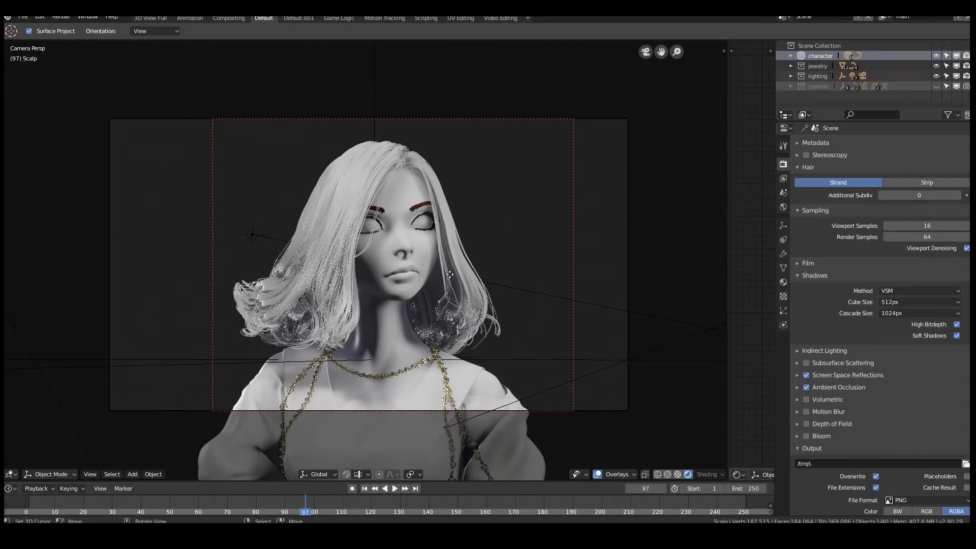
{"action": "key", "text": "g"}
{"action": "key", "text": "Escape"}
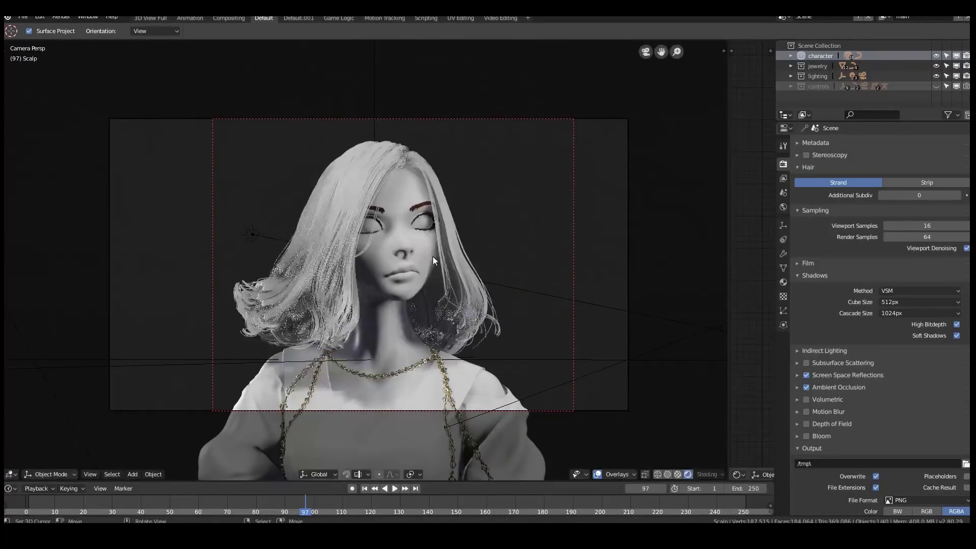
{"action": "key", "text": "g"}
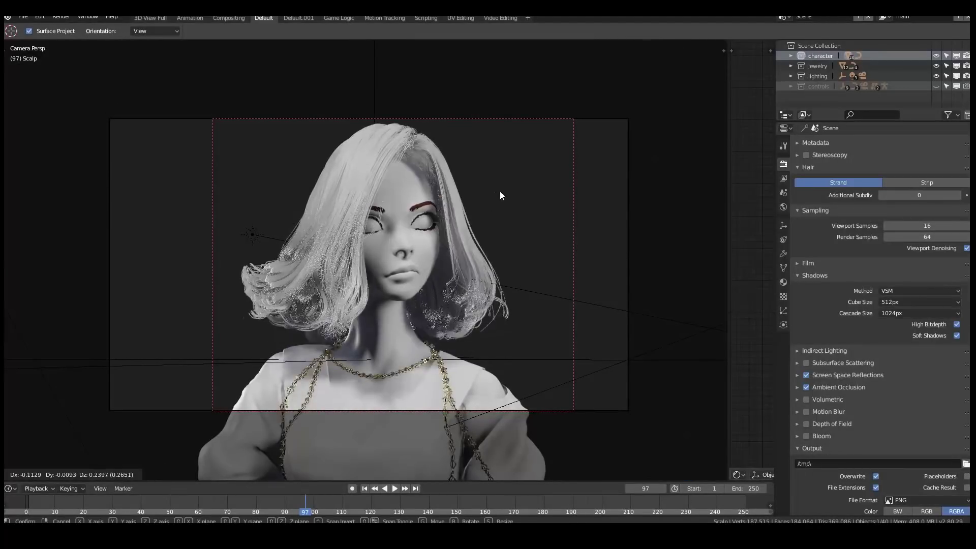
{"action": "key", "text": "Escape"}
Widen the node and properties editors and show the scalp's hair particle system settings.
{"action": "left_click_drag", "start_coordinate": [728, 216], "coordinate": [540, 220]}
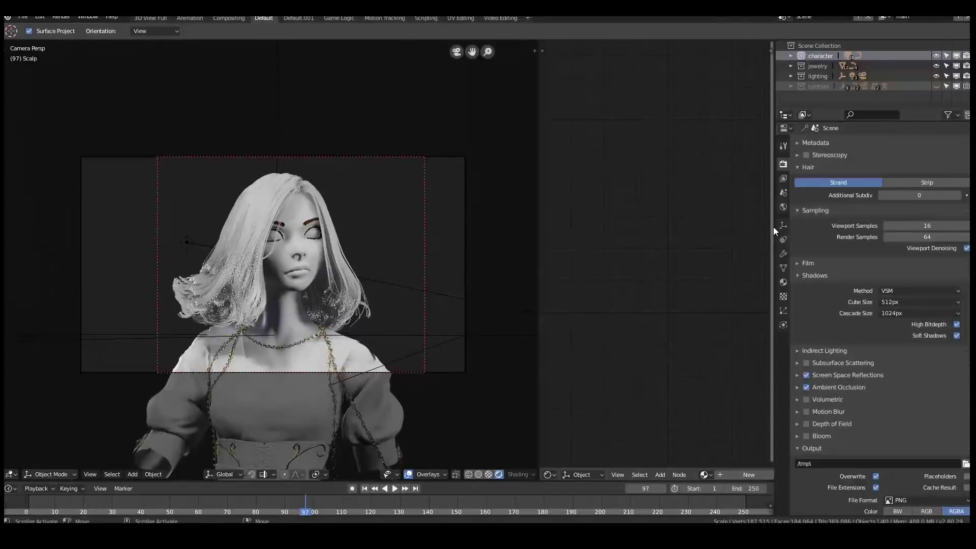
{"action": "left_click_drag", "start_coordinate": [775, 225], "coordinate": [693, 329]}
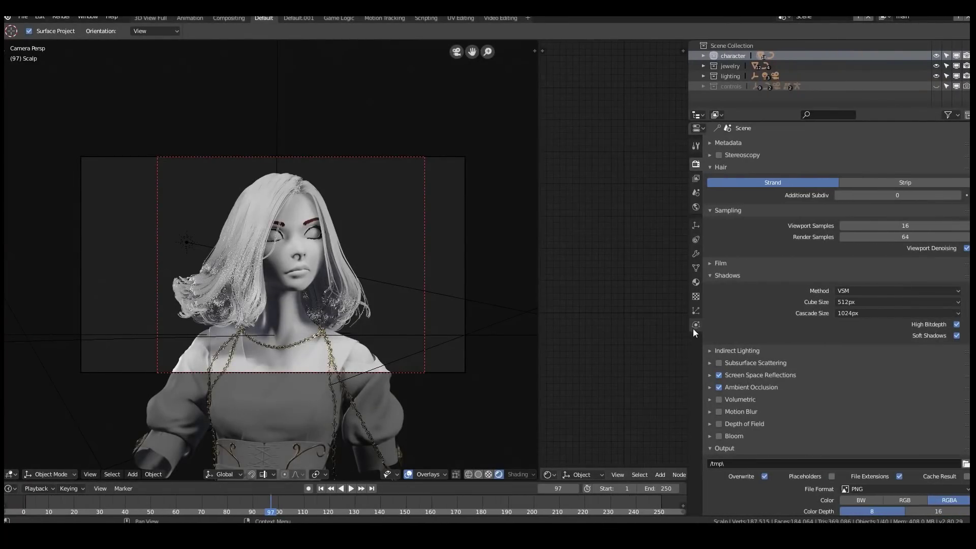
{"action": "left_click", "coordinate": [694, 312]}
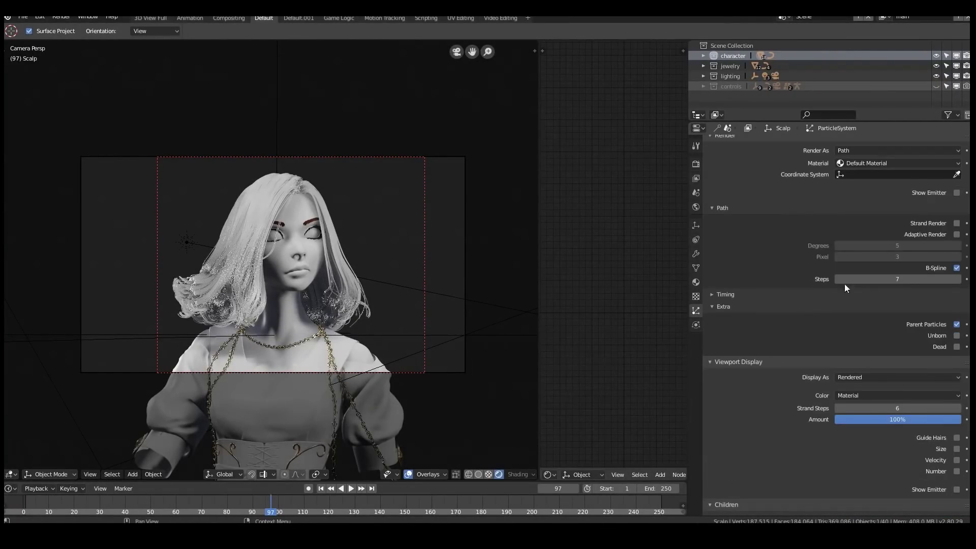
Switch Show Emitter on for the scalp's hair particle rendering and off again.
{"action": "scroll", "coordinate": [843, 283], "scroll_direction": "up", "scroll_amount": 15}
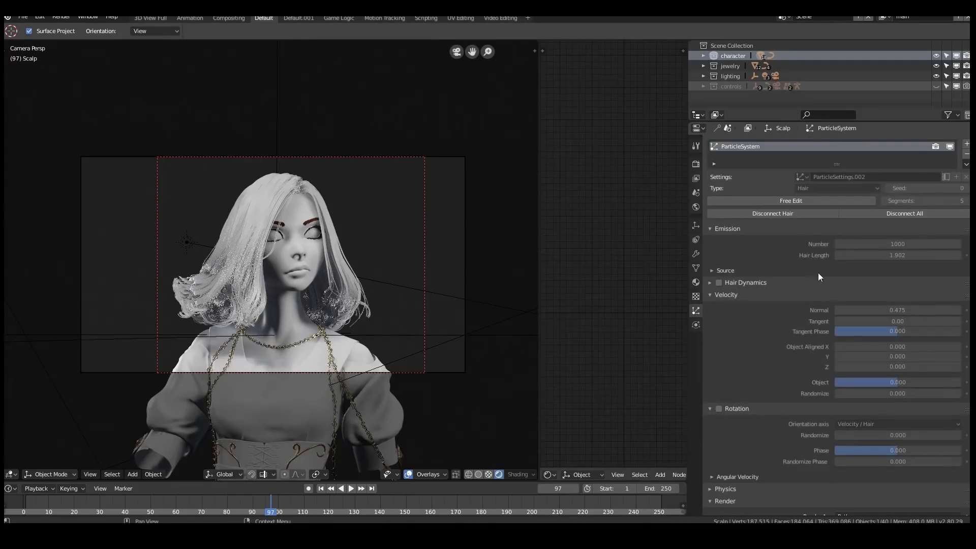
{"action": "scroll", "coordinate": [816, 270], "scroll_direction": "down", "scroll_amount": 10}
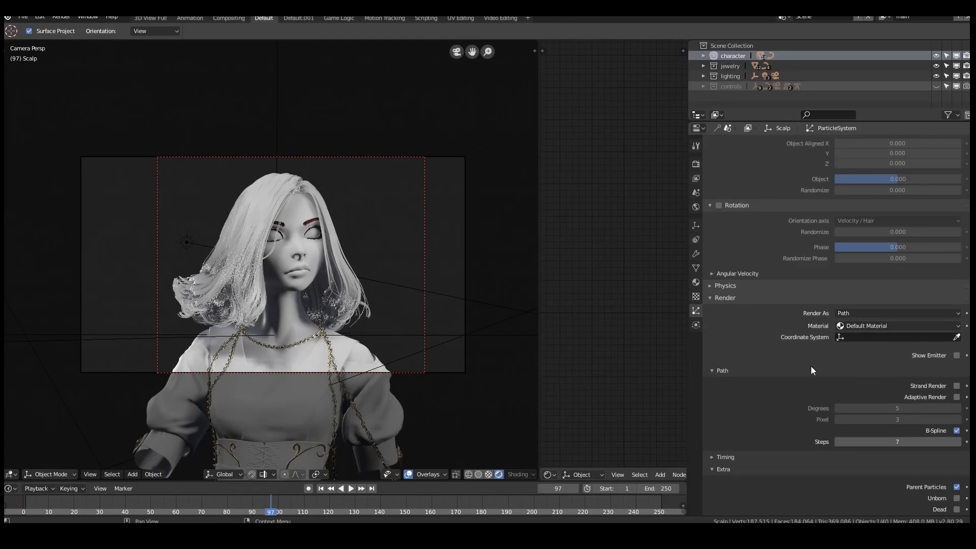
{"action": "scroll", "coordinate": [767, 396], "scroll_direction": "down", "scroll_amount": 2}
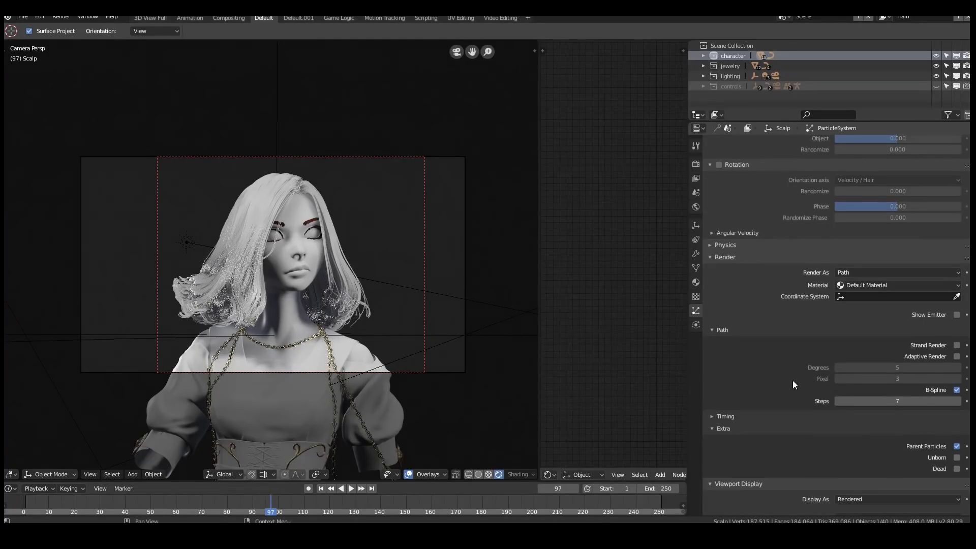
{"action": "left_click", "coordinate": [957, 316]}
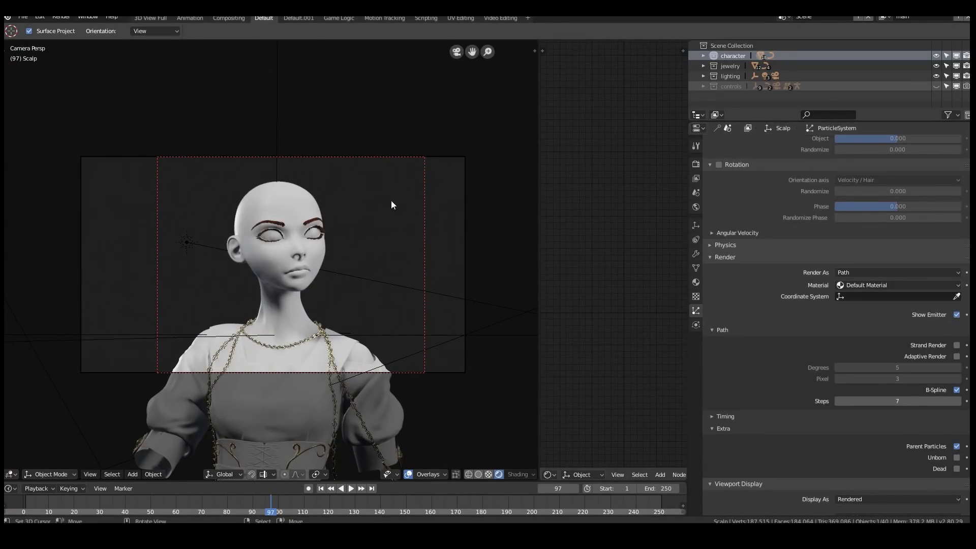
{"action": "left_click", "coordinate": [957, 315]}
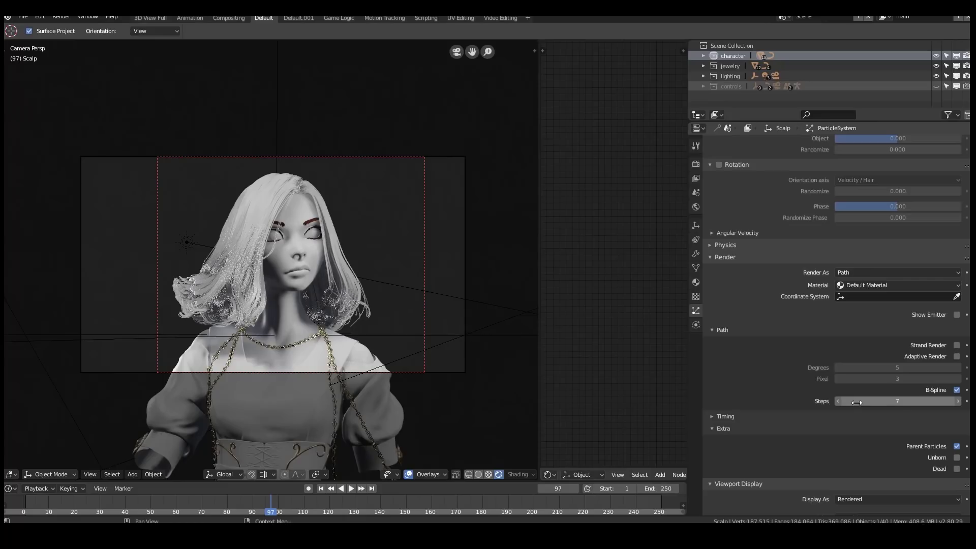
Set the hair path's render Steps to 6 and restore them to 7.
{"action": "left_click", "coordinate": [899, 402]}
{"action": "type", "text": "6"}
{"action": "key", "text": "Return"}
{"action": "type", "text": "7"}
{"action": "key", "text": "Return"}
Examine the scalp hair particle system's Path, Extra and Viewport Display settings, including strand steps, display amount and emitter visibility.
{"action": "scroll", "coordinate": [858, 409], "scroll_direction": "down", "scroll_amount": 3}
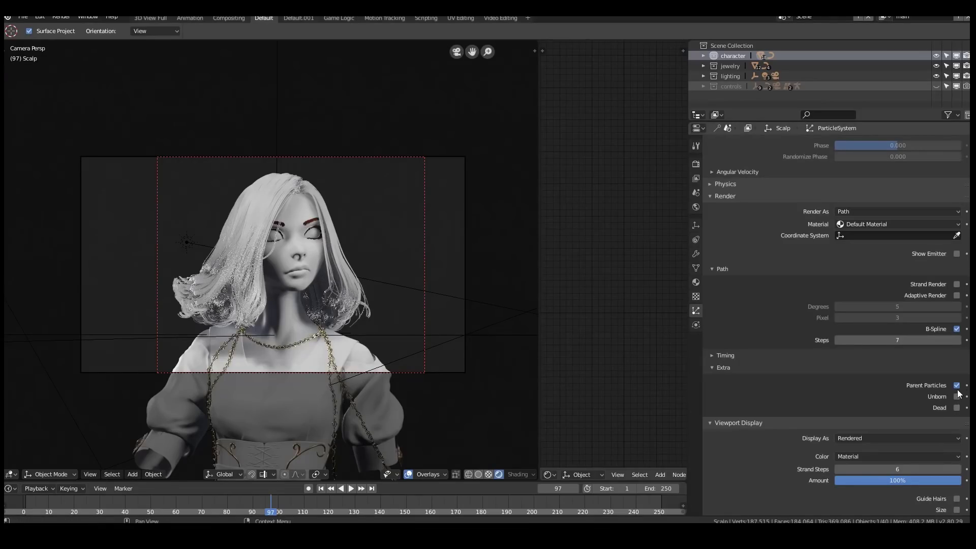
{"action": "scroll", "coordinate": [797, 397], "scroll_direction": "down", "scroll_amount": 2}
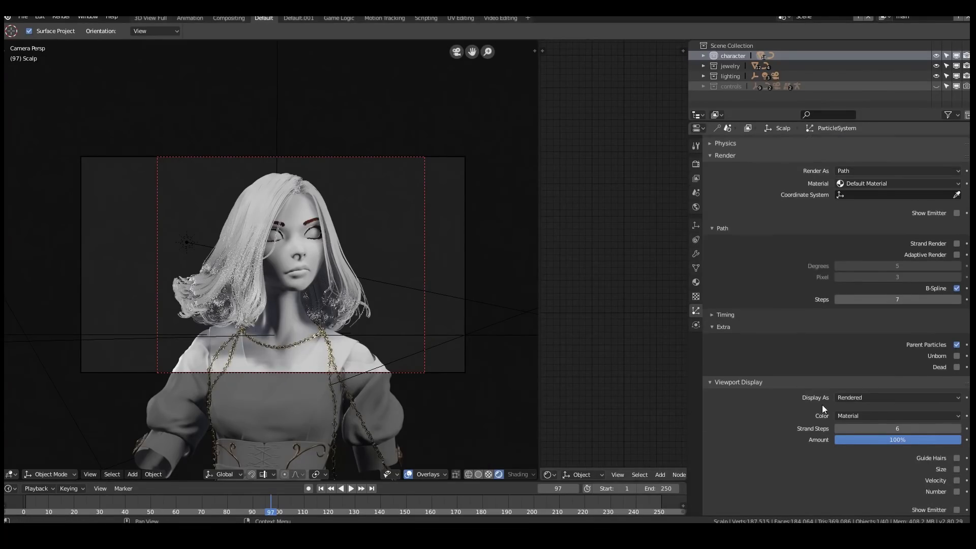
{"action": "scroll", "coordinate": [791, 395], "scroll_direction": "down", "scroll_amount": 3}
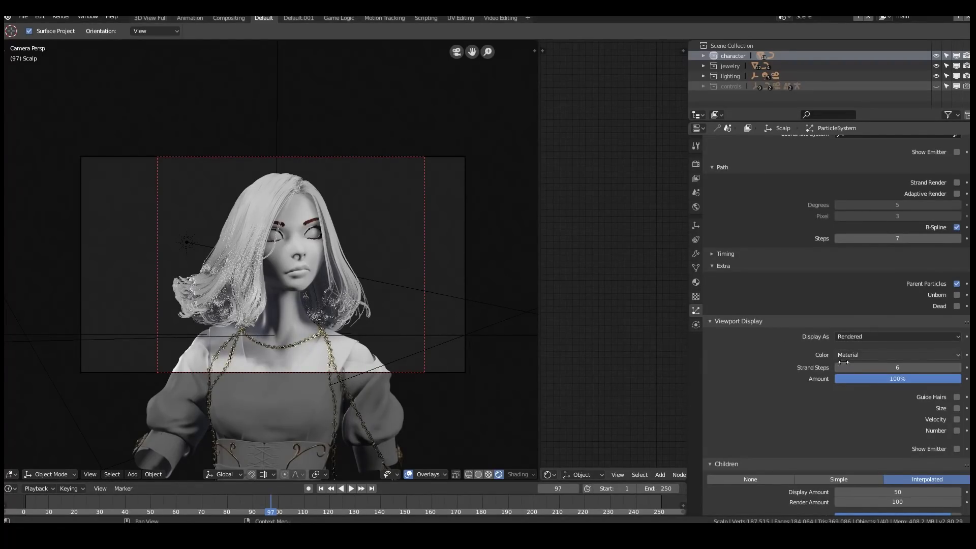
{"action": "scroll", "coordinate": [785, 369], "scroll_direction": "down", "scroll_amount": 1}
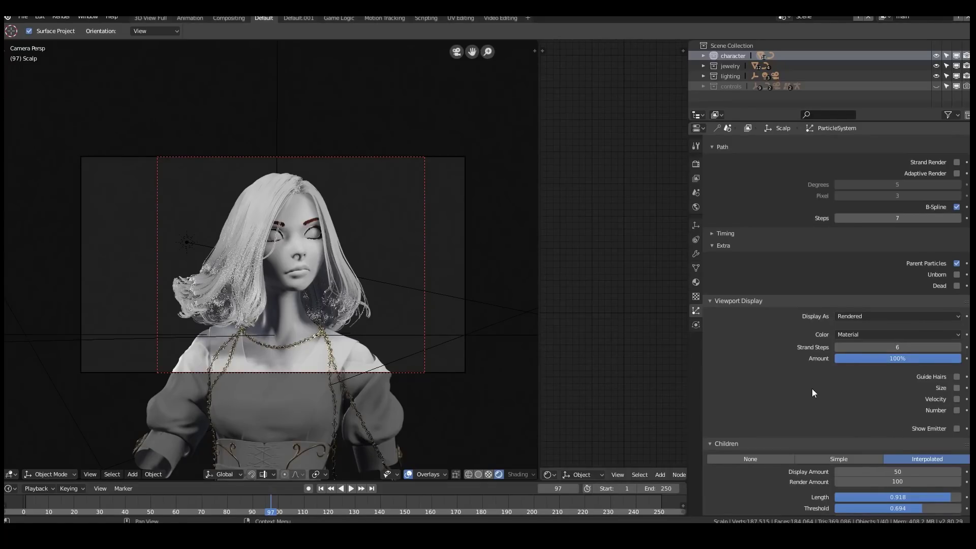
{"action": "scroll", "coordinate": [818, 388], "scroll_direction": "down", "scroll_amount": 2}
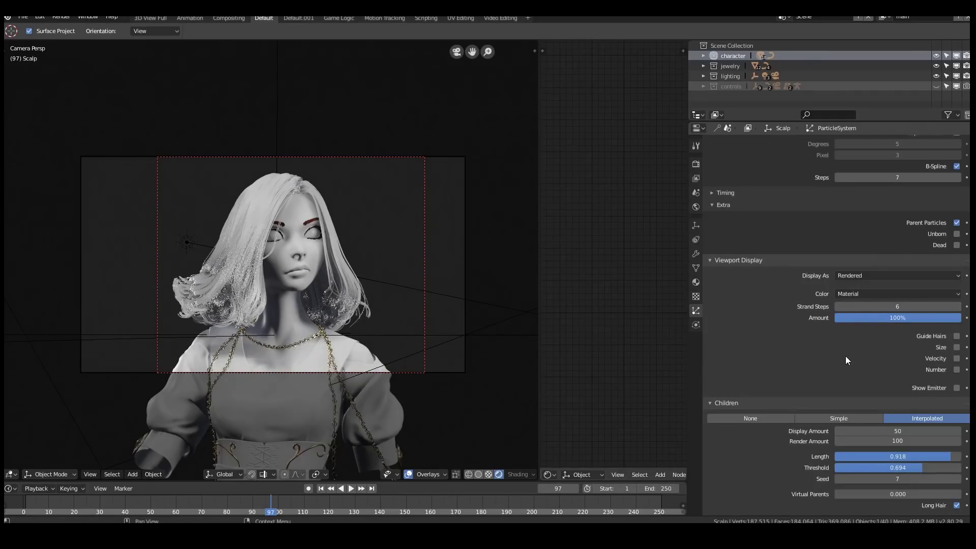
{"action": "scroll", "coordinate": [846, 357], "scroll_direction": "down", "scroll_amount": 2}
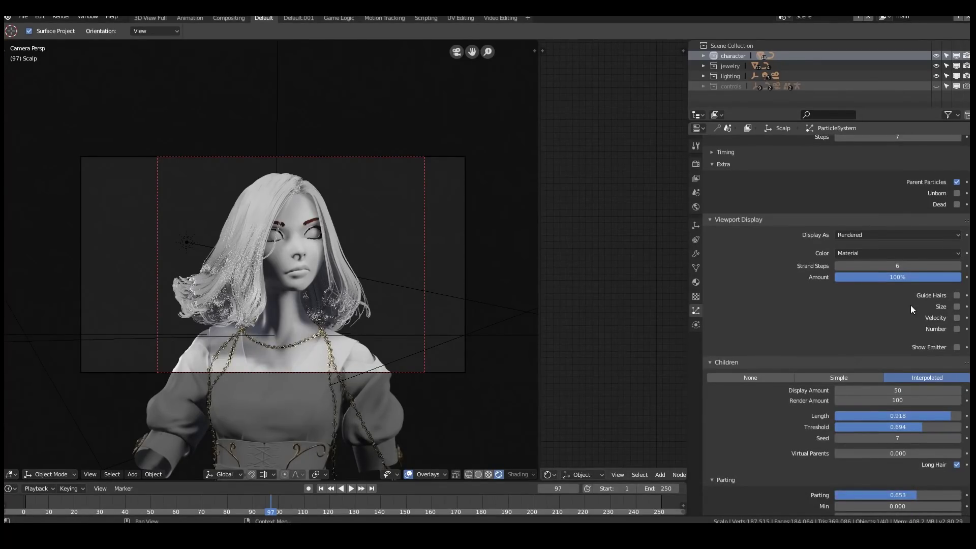
{"action": "left_click", "coordinate": [957, 348]}
{"action": "scroll", "coordinate": [782, 411], "scroll_direction": "down", "scroll_amount": 2}
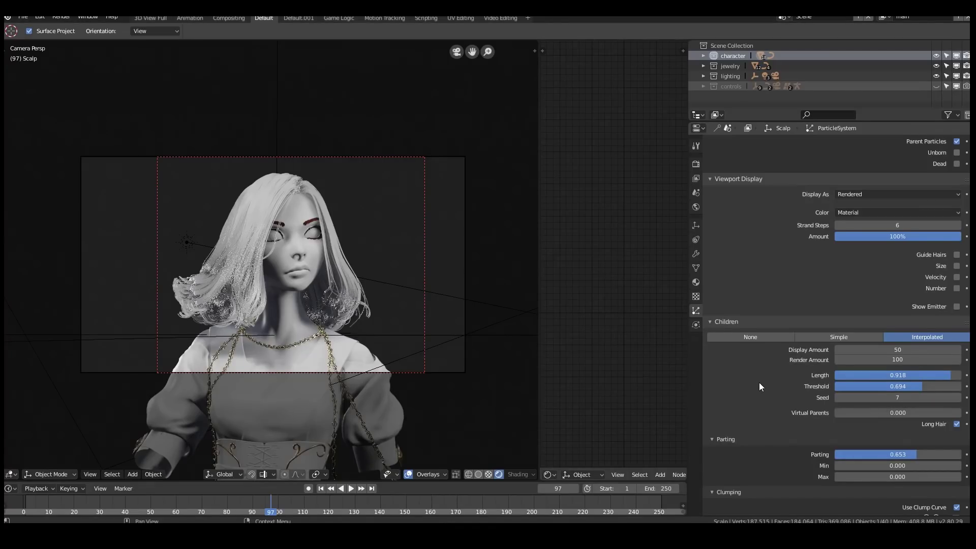
Examine the hair's Children, Parting and Clumping settings, and expand the Kink settings to check them together with Hair Shape.
{"action": "scroll", "coordinate": [759, 383], "scroll_direction": "down", "scroll_amount": 2}
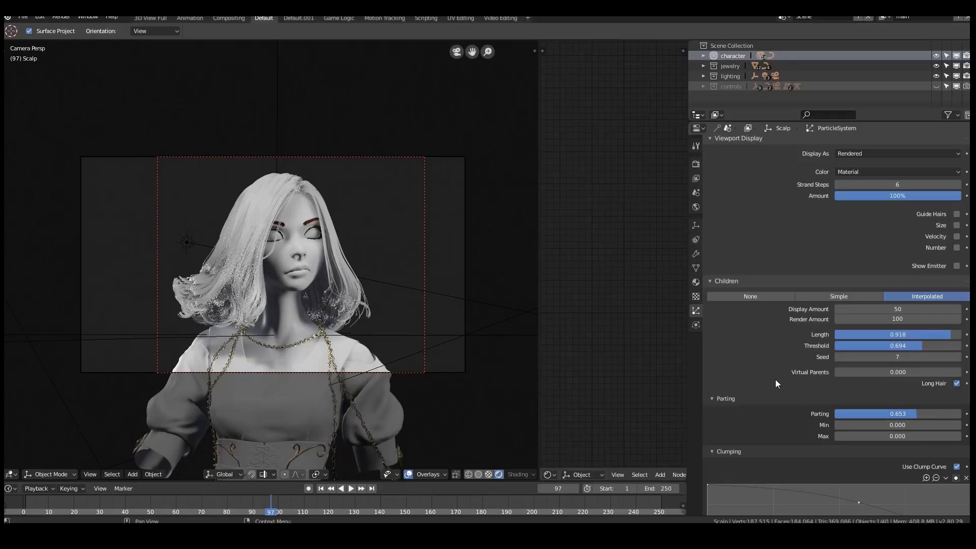
{"action": "scroll", "coordinate": [769, 375], "scroll_direction": "down", "scroll_amount": 5}
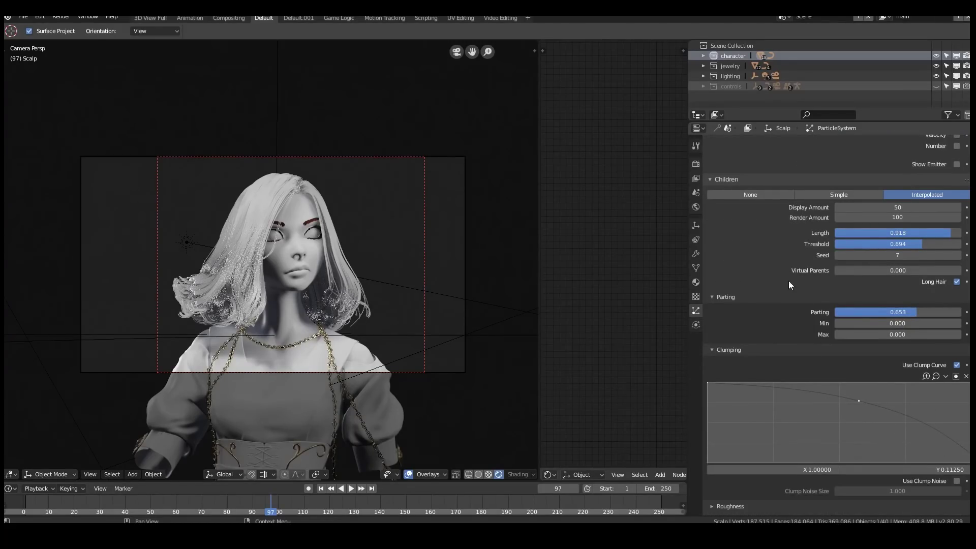
{"action": "scroll", "coordinate": [765, 287], "scroll_direction": "down", "scroll_amount": 2}
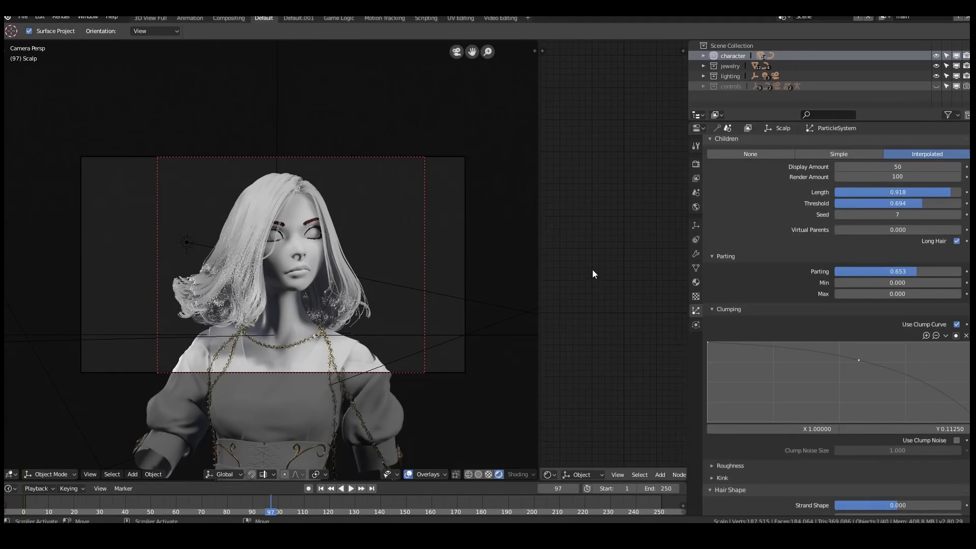
{"action": "scroll", "coordinate": [727, 293], "scroll_direction": "down", "scroll_amount": 1}
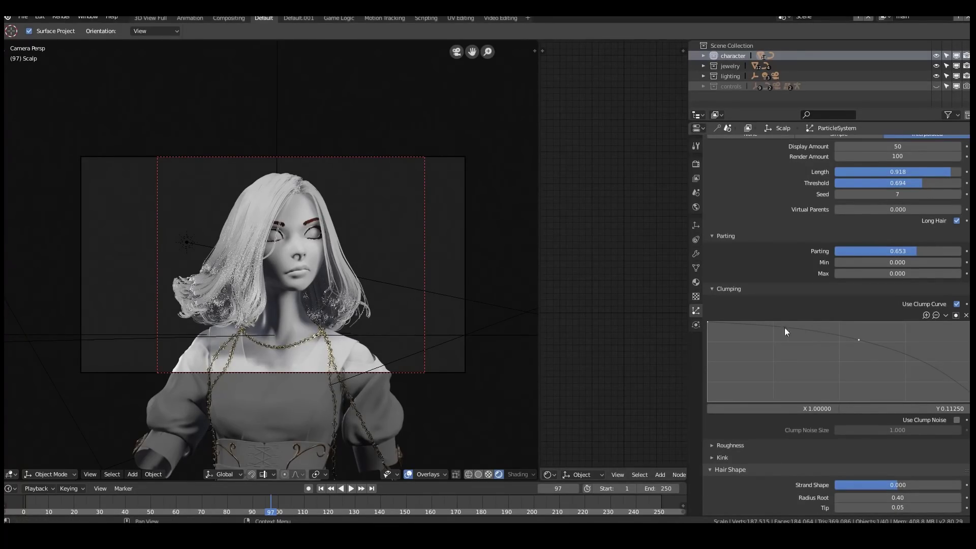
{"action": "scroll", "coordinate": [757, 391], "scroll_direction": "down", "scroll_amount": 1}
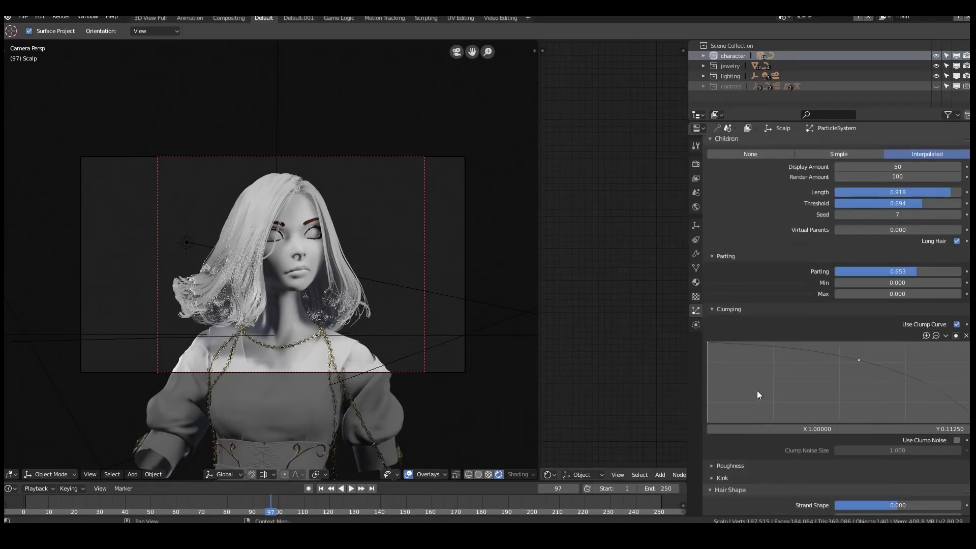
{"action": "scroll", "coordinate": [791, 410], "scroll_direction": "down", "scroll_amount": 1}
{"action": "scroll", "coordinate": [788, 418], "scroll_direction": "down", "scroll_amount": 2}
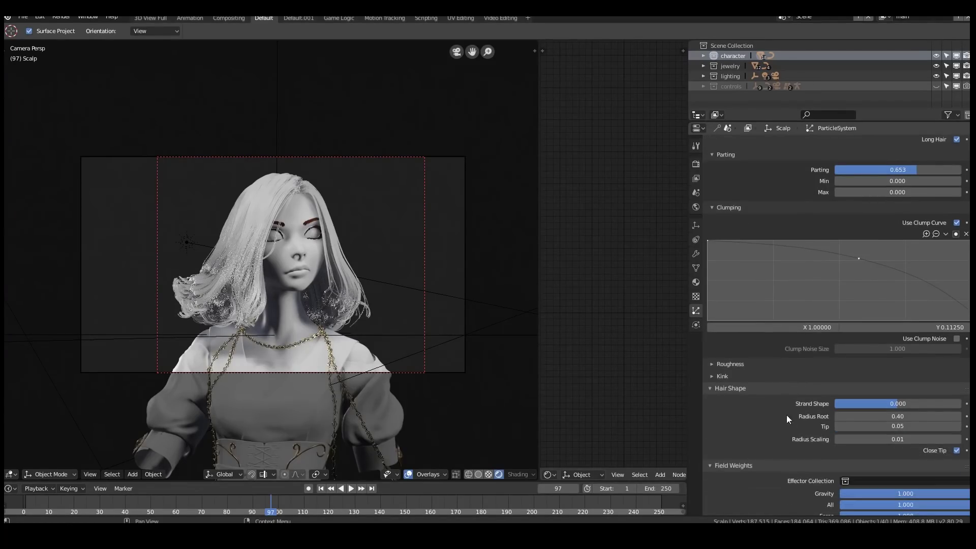
{"action": "left_click", "coordinate": [712, 374]}
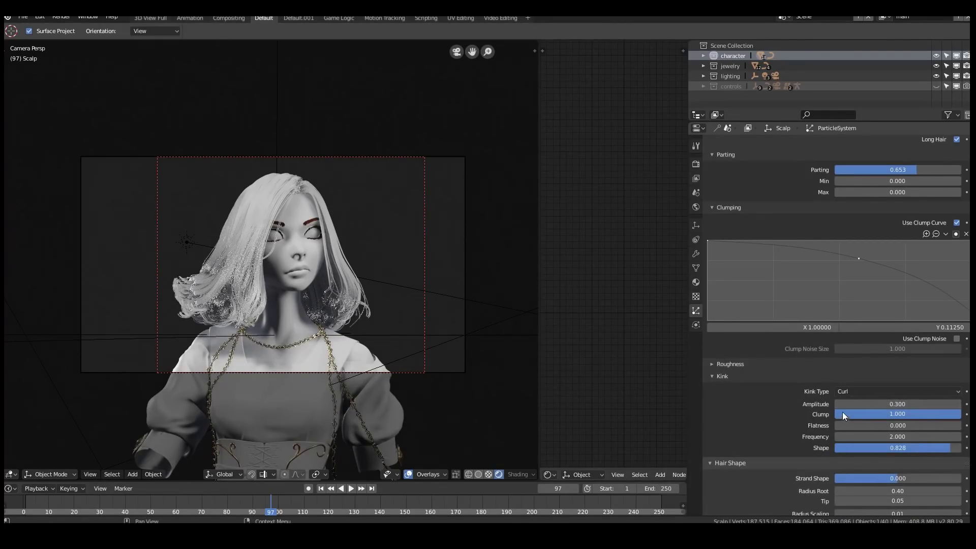
{"action": "scroll", "coordinate": [780, 435], "scroll_direction": "down", "scroll_amount": 4}
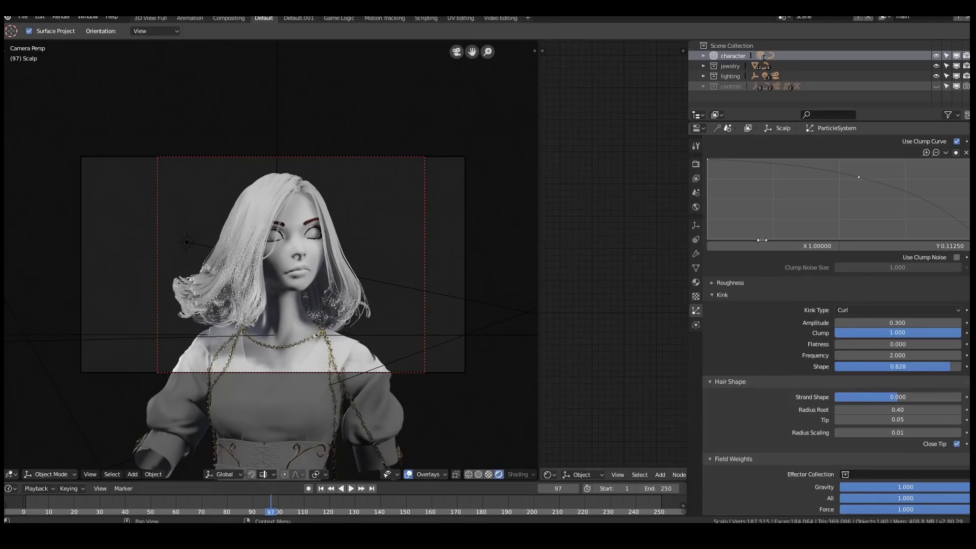
Check the scene's Eevee render settings, and return to the scalp's particle settings to examine Hair Shape, Field Weights and Vertex Groups.
{"action": "left_click", "coordinate": [696, 164]}
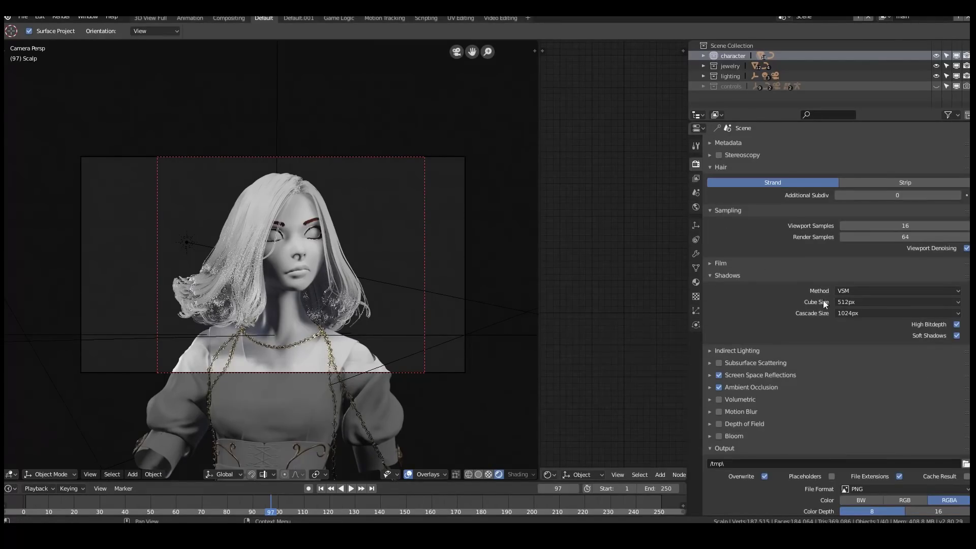
{"action": "scroll", "coordinate": [808, 300], "scroll_direction": "up", "scroll_amount": 8}
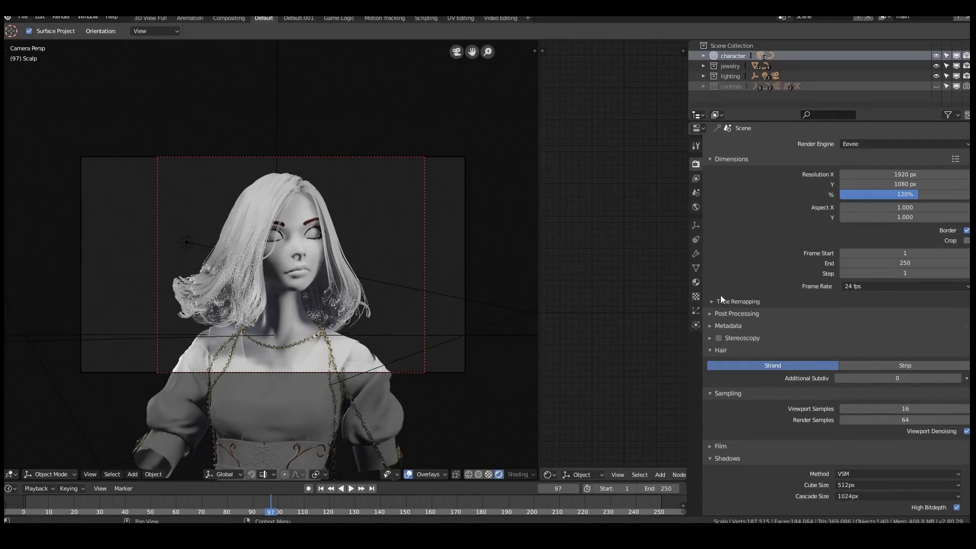
{"action": "left_click", "coordinate": [696, 309]}
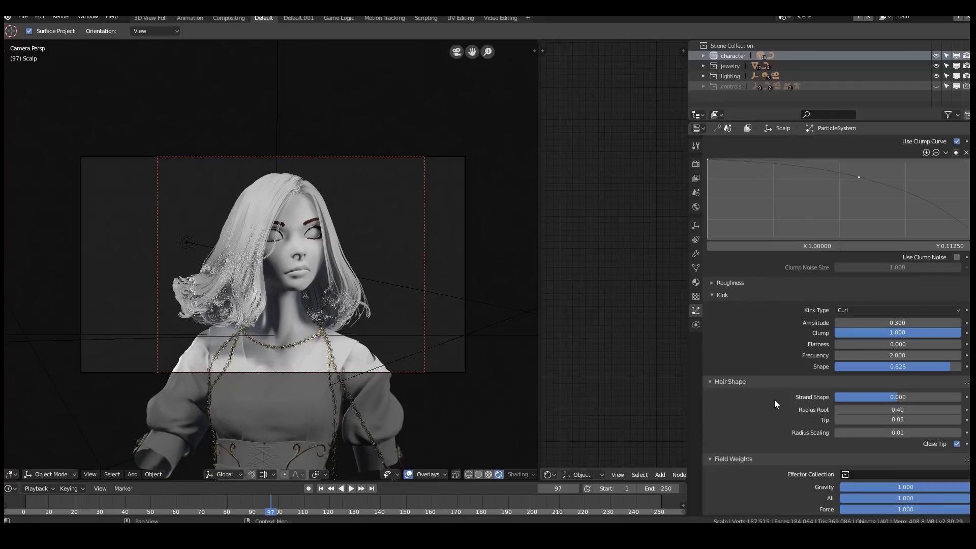
{"action": "scroll", "coordinate": [774, 400], "scroll_direction": "down", "scroll_amount": 5}
{"action": "scroll", "coordinate": [792, 340], "scroll_direction": "down", "scroll_amount": 5}
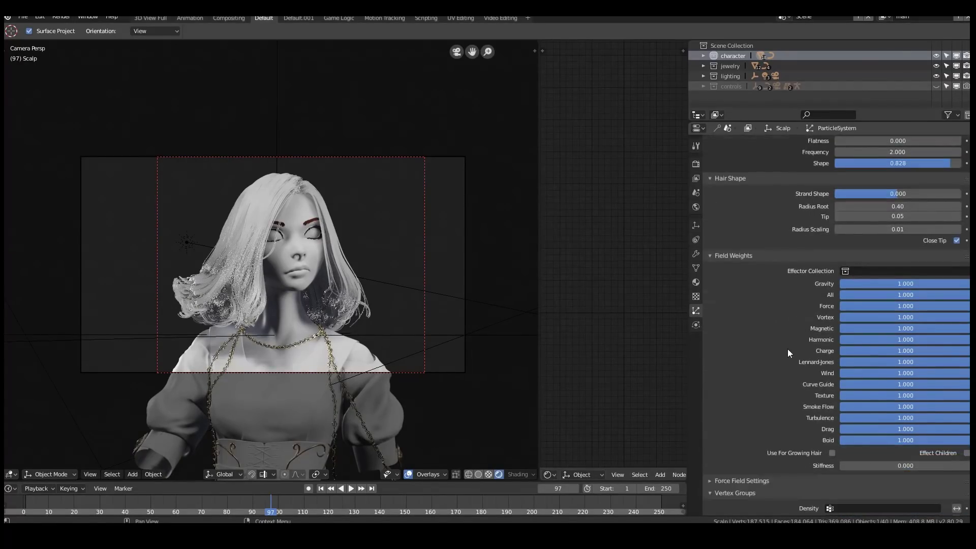
{"action": "scroll", "coordinate": [764, 427], "scroll_direction": "down", "scroll_amount": 5}
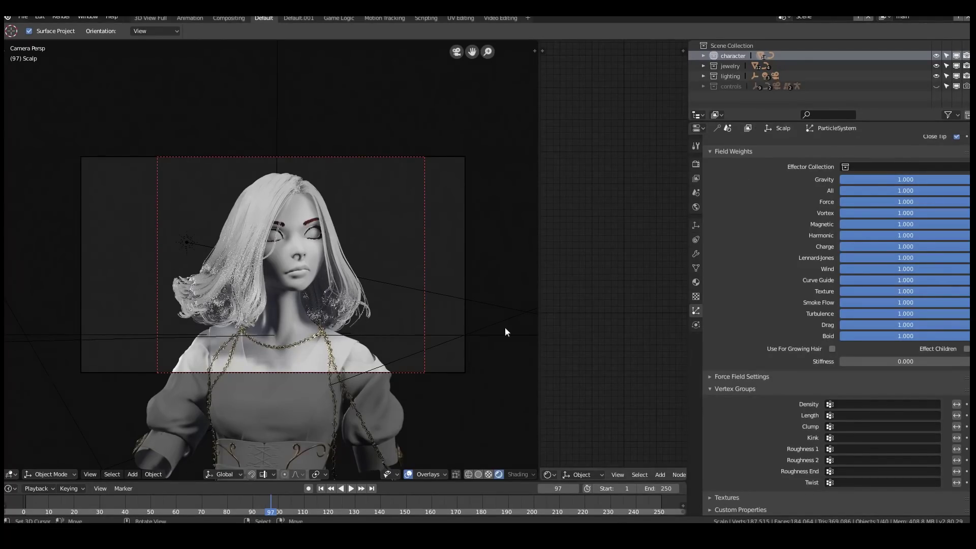
Widen the node editor, create a new material for the scalp and move its Material Output node farther from the Principled BSDF.
{"action": "left_click_drag", "start_coordinate": [538, 287], "coordinate": [327, 268]}
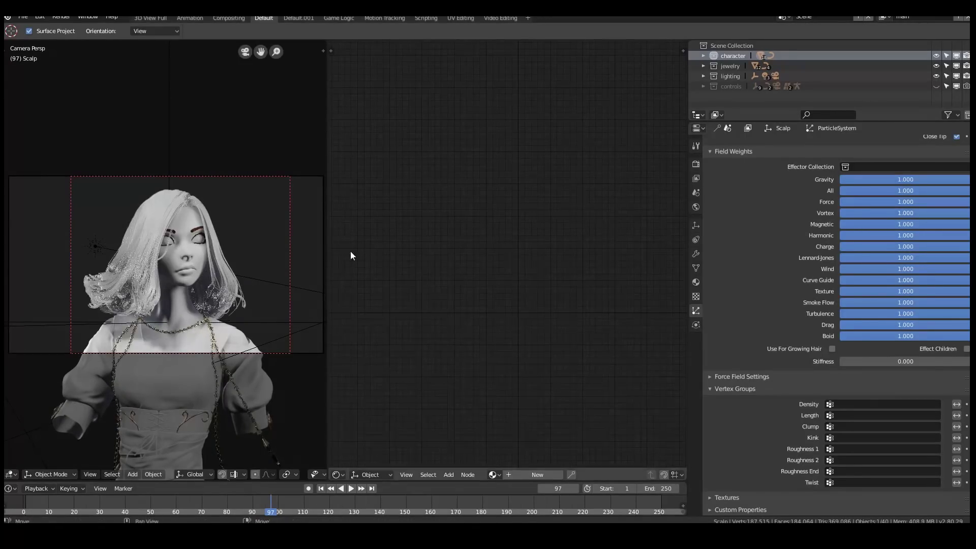
{"action": "left_click", "coordinate": [528, 476]}
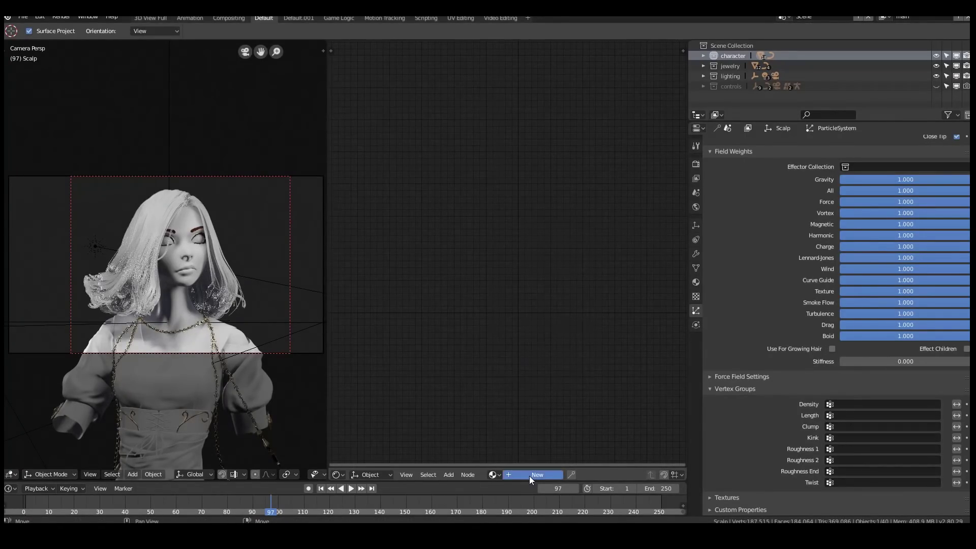
{"action": "key", "text": "Home"}
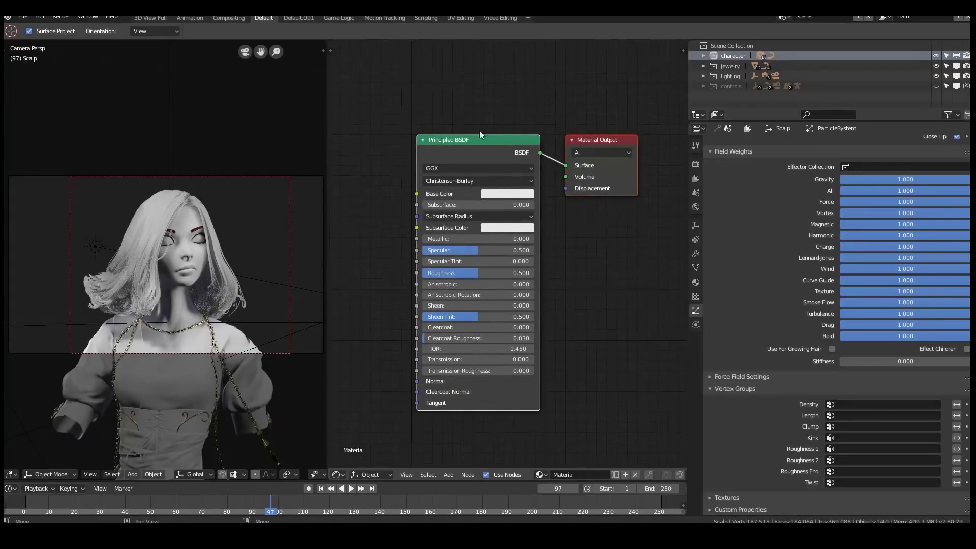
{"action": "left_click_drag", "start_coordinate": [590, 139], "coordinate": [627, 134]}
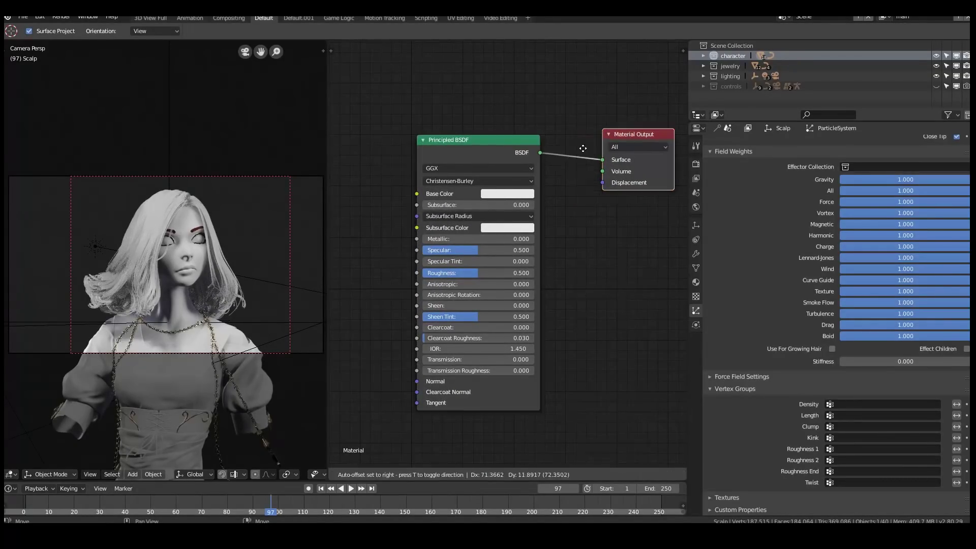
Replace the Principled BSDF with a Diffuse BSDF node and connect it to the Material Output's Surface input.
{"action": "left_click", "coordinate": [465, 144]}
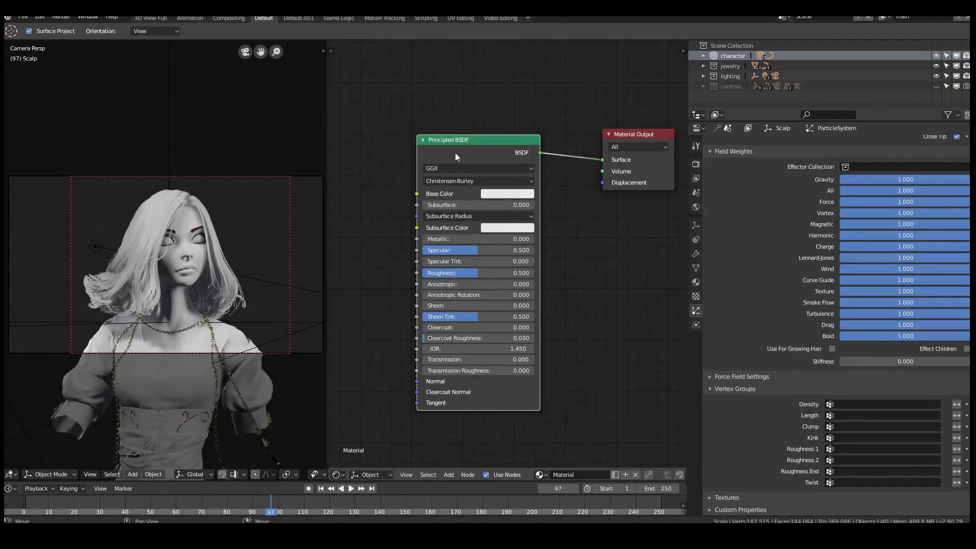
{"action": "key", "text": "x"}
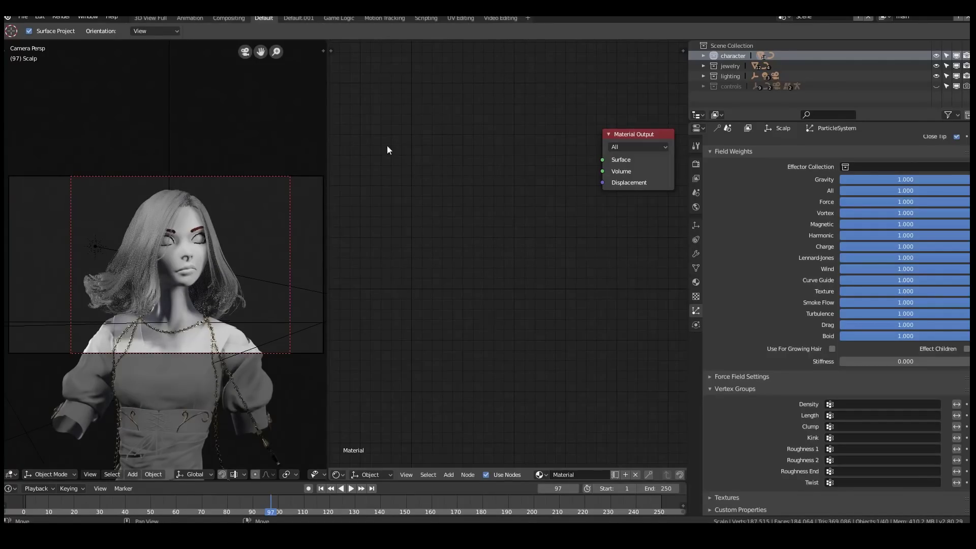
{"action": "key", "text": "shift+a"}
{"action": "mouse_move", "coordinate": [373, 113]}
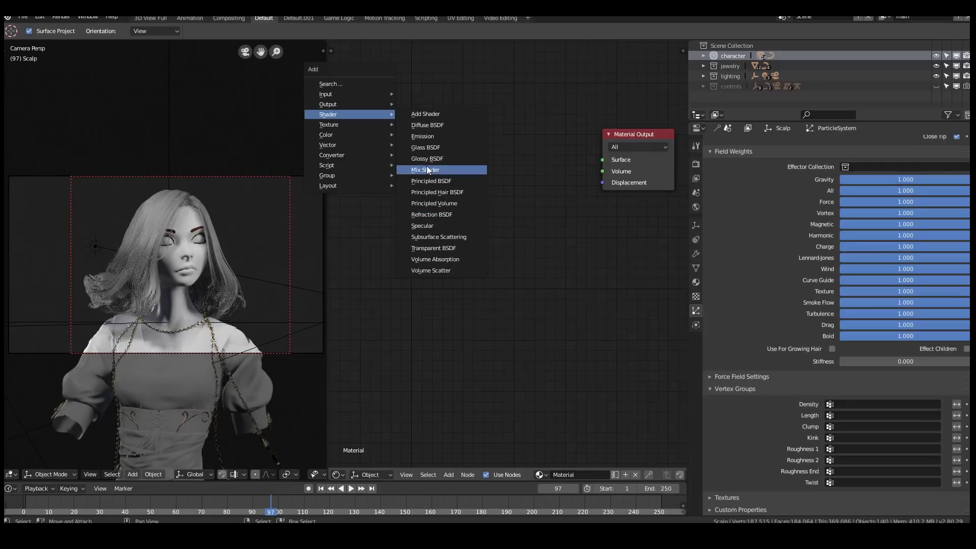
{"action": "left_click", "coordinate": [429, 124]}
{"action": "left_click", "coordinate": [457, 168]}
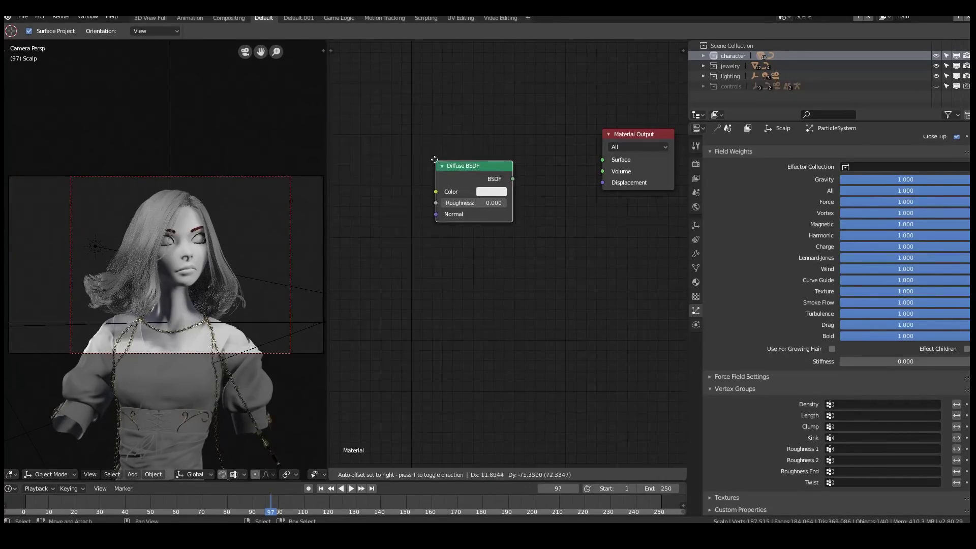
{"action": "left_click_drag", "start_coordinate": [511, 177], "coordinate": [603, 160]}
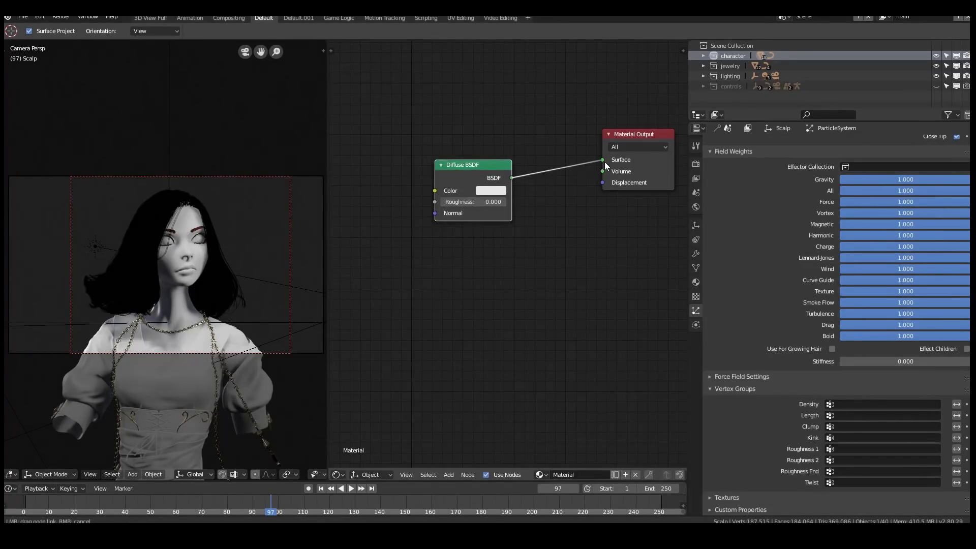
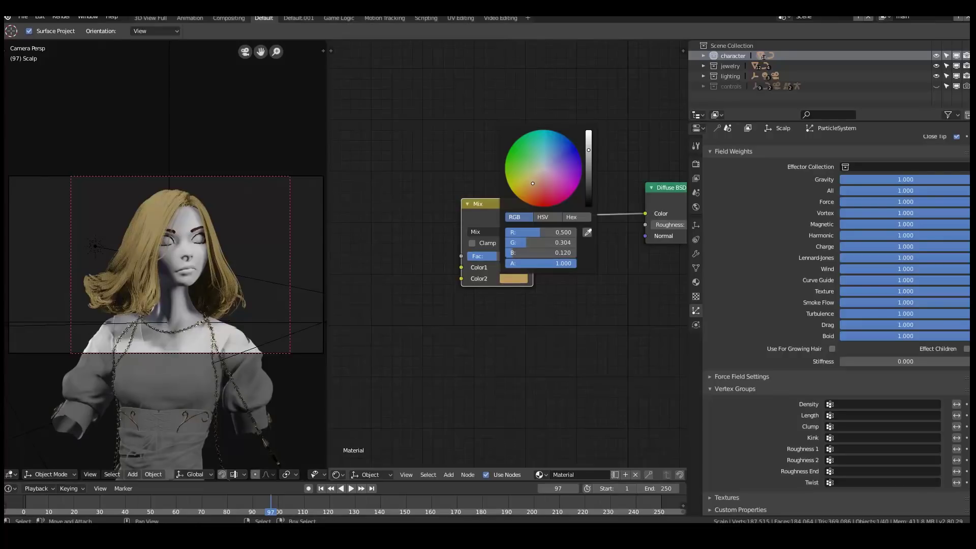
Change the Mix node's Color2 to a dark reddish brown.
{"action": "left_click_drag", "start_coordinate": [523, 177], "coordinate": [539, 180]}
{"action": "left_click", "coordinate": [587, 178]}
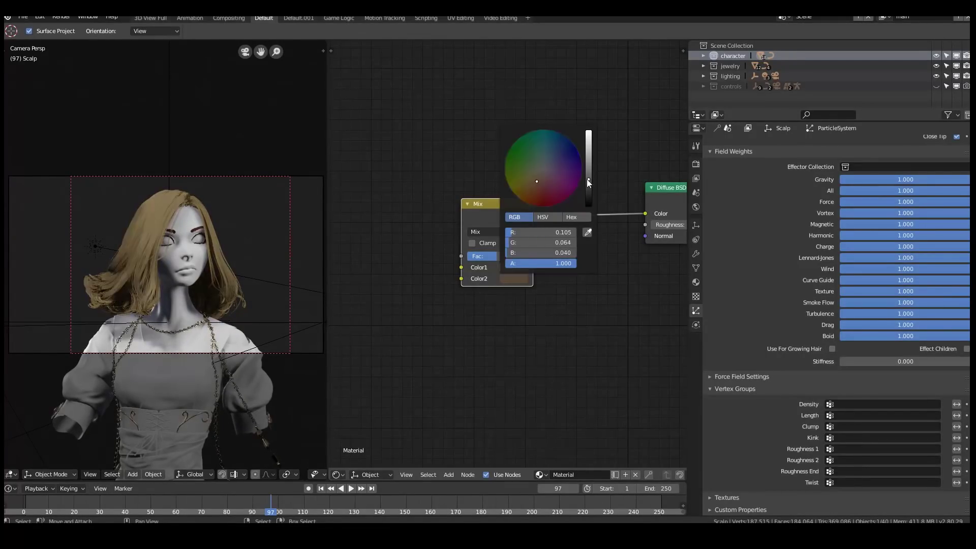
{"action": "left_click", "coordinate": [518, 278]}
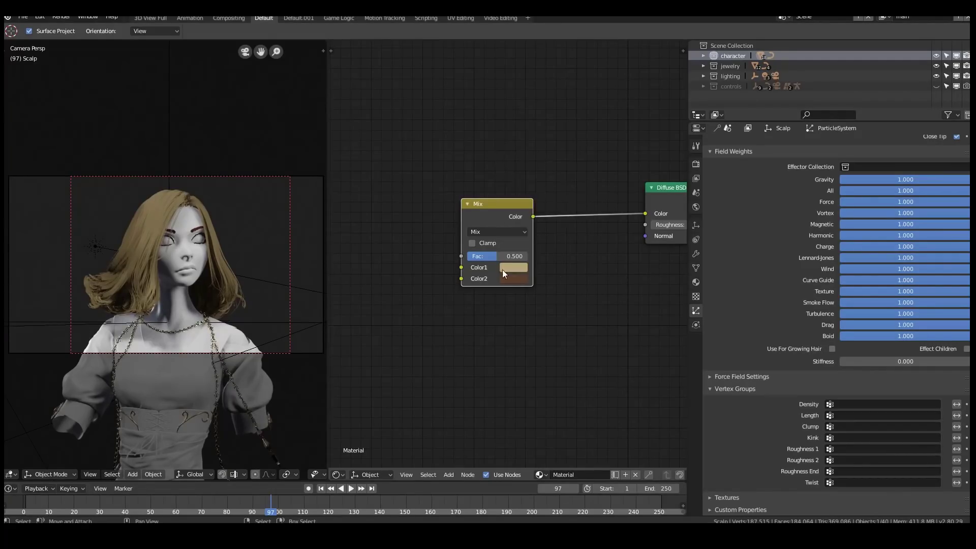
Add a Hair Info node before the Mix node and connect its Random output to the Mix node's Fac input.
{"action": "scroll", "coordinate": [165, 226], "scroll_direction": "up", "scroll_amount": 3}
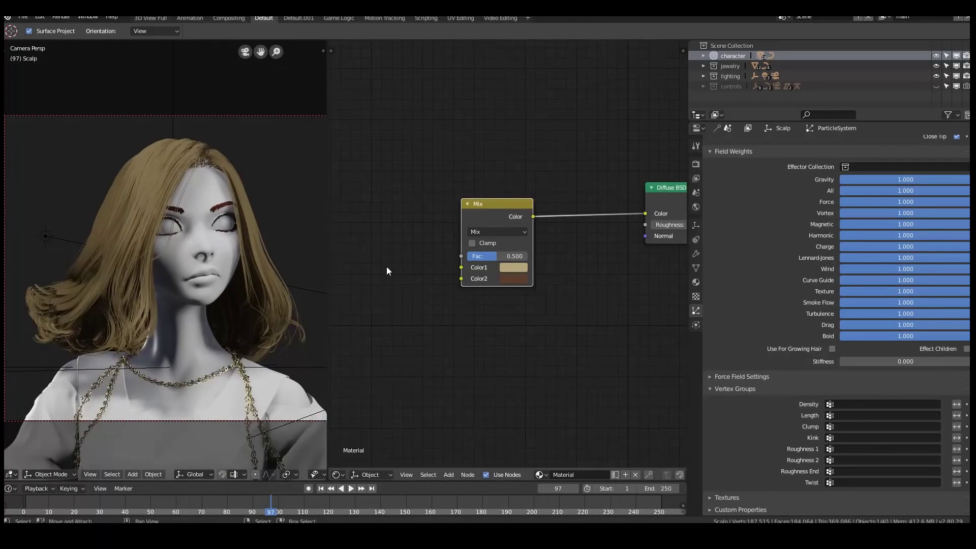
{"action": "middle_click_drag", "start_coordinate": [387, 270], "coordinate": [429, 268]}
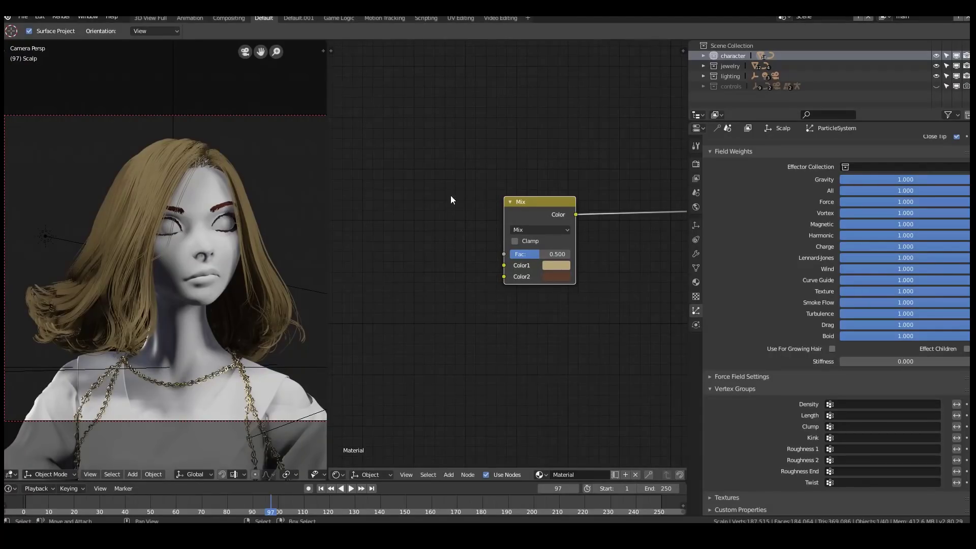
{"action": "key", "text": "shift+a"}
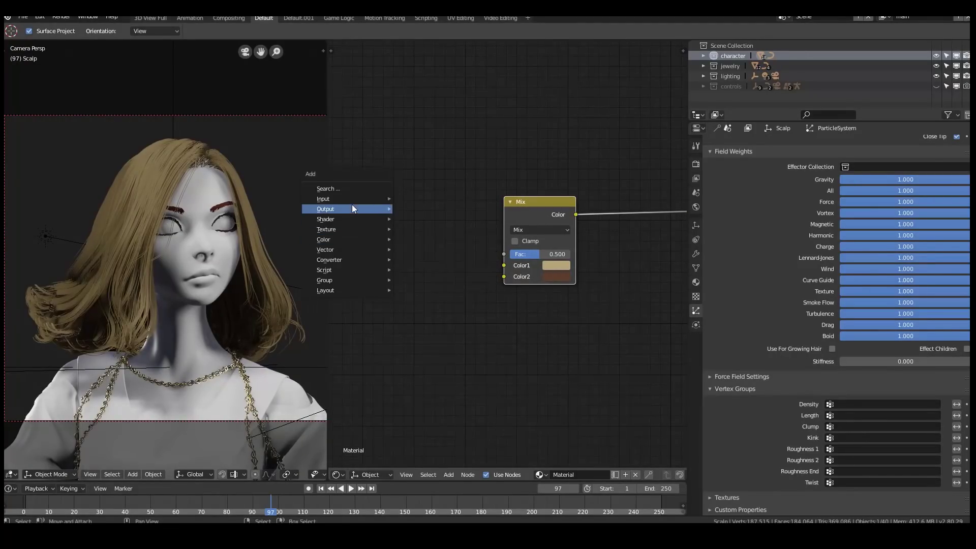
{"action": "mouse_move", "coordinate": [352, 199]}
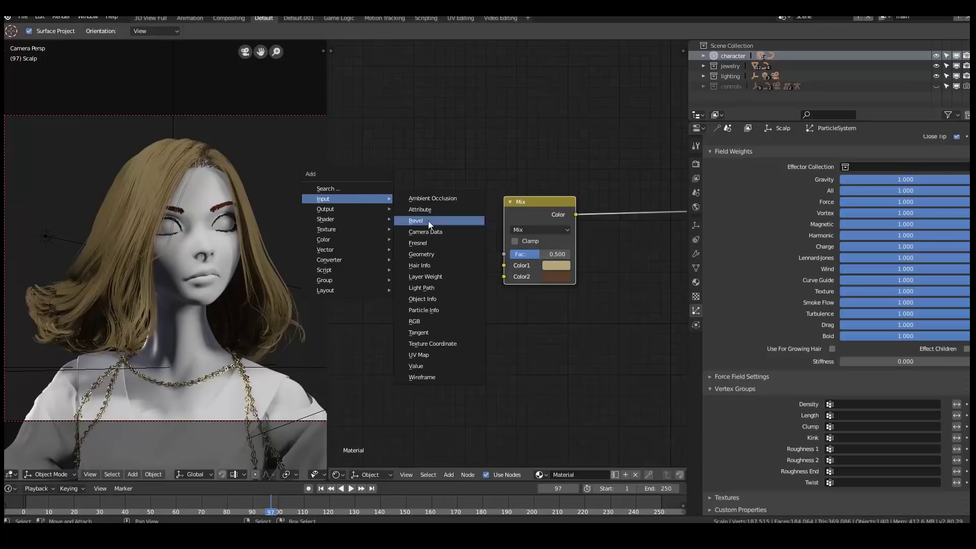
{"action": "left_click", "coordinate": [430, 265]}
{"action": "left_click", "coordinate": [339, 213]}
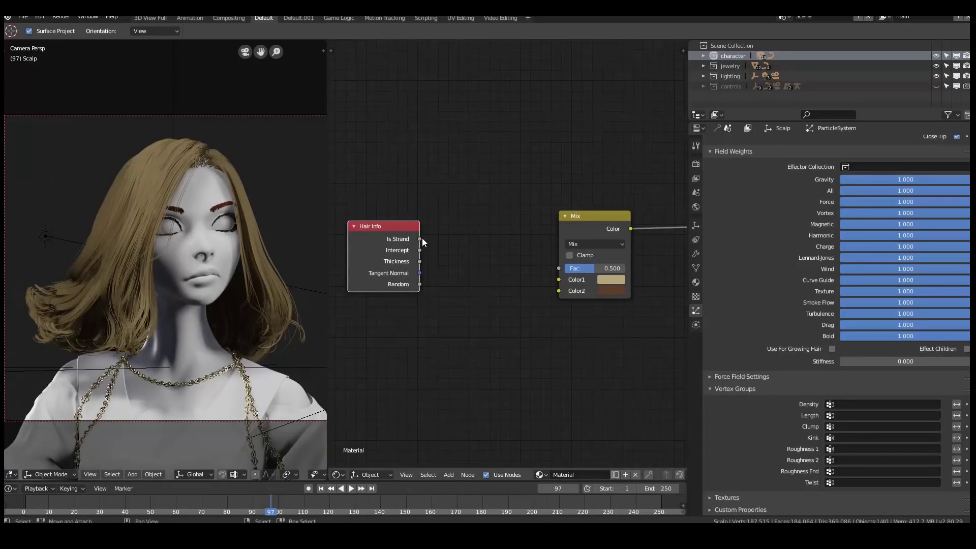
{"action": "mouse_move", "coordinate": [420, 283]}
{"action": "left_mouse_down"}
{"action": "mouse_move", "coordinate": [445, 297]}
{"action": "mouse_move", "coordinate": [543, 280]}
{"action": "mouse_move", "coordinate": [559, 265]}
{"action": "mouse_move", "coordinate": [434, 287]}
{"action": "mouse_move", "coordinate": [561, 269]}
{"action": "left_mouse_up"}
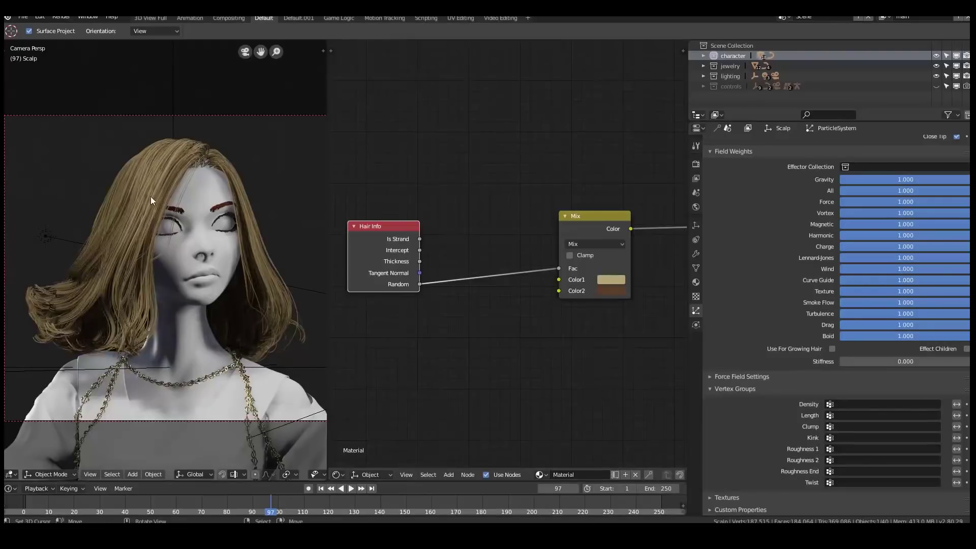
Move the Hair Info node farther from the Mix node and insert a ColorRamp between Random and the Mix node's Fac.
{"action": "scroll", "coordinate": [145, 185], "scroll_direction": "up", "scroll_amount": 2}
{"action": "scroll", "coordinate": [173, 168], "scroll_direction": "up", "scroll_amount": 2}
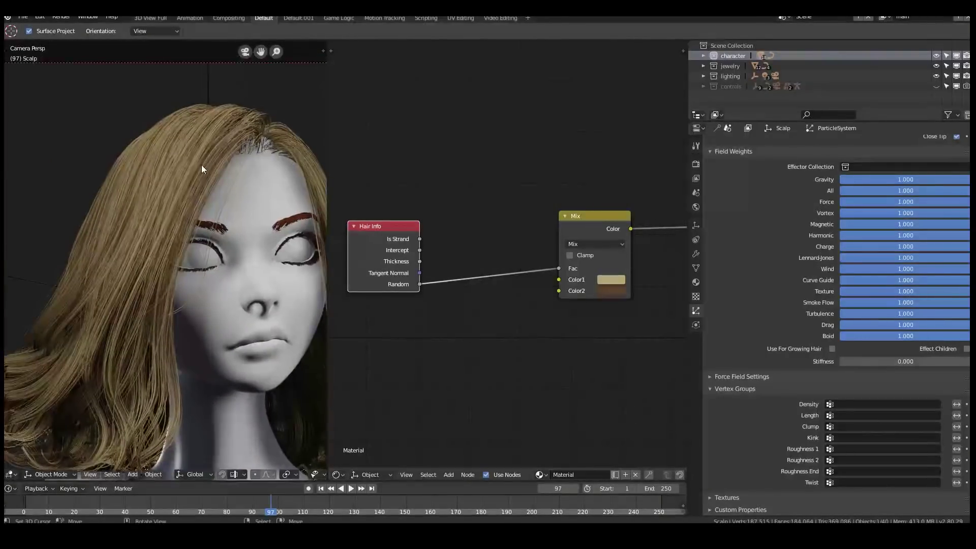
{"action": "middle_click_drag", "start_coordinate": [400, 226], "coordinate": [480, 234]}
{"action": "left_click_drag", "start_coordinate": [480, 234], "coordinate": [401, 219]}
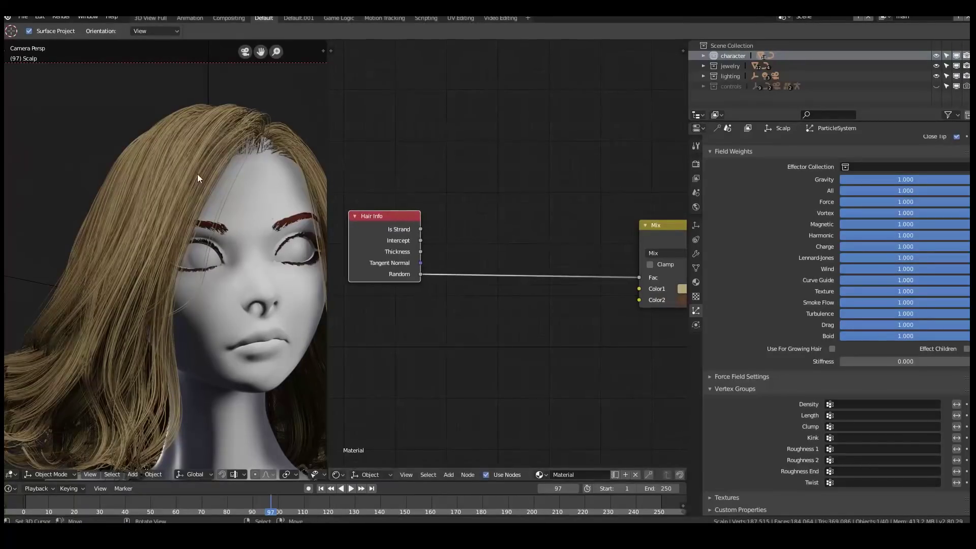
{"action": "key", "text": "shift+a"}
{"action": "mouse_move", "coordinate": [417, 237]}
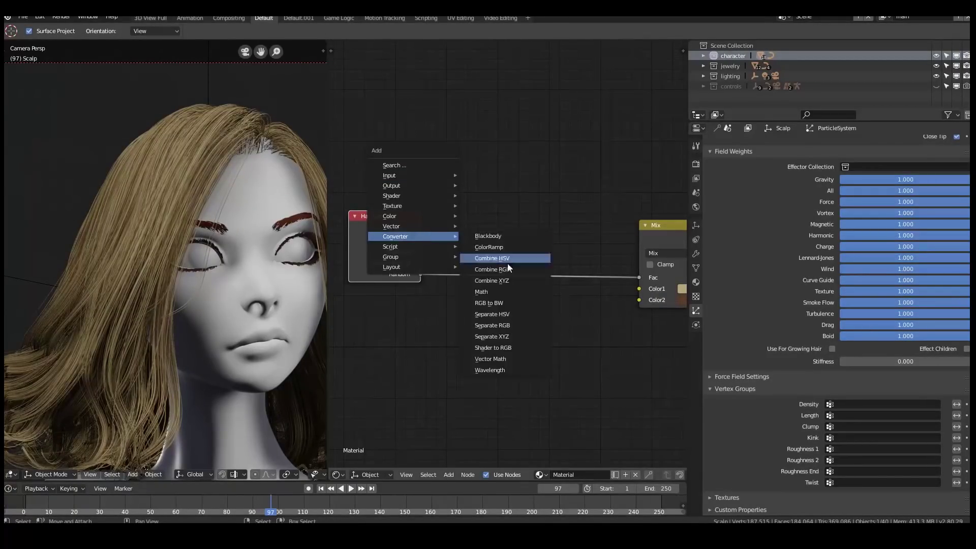
{"action": "left_click", "coordinate": [489, 247]}
Bring the ColorRamp's stops slightly inward, with the black one near the start and the white one at 0.864.
{"action": "left_click_drag", "start_coordinate": [474, 292], "coordinate": [487, 292]}
{"action": "left_click_drag", "start_coordinate": [587, 291], "coordinate": [563, 291]}
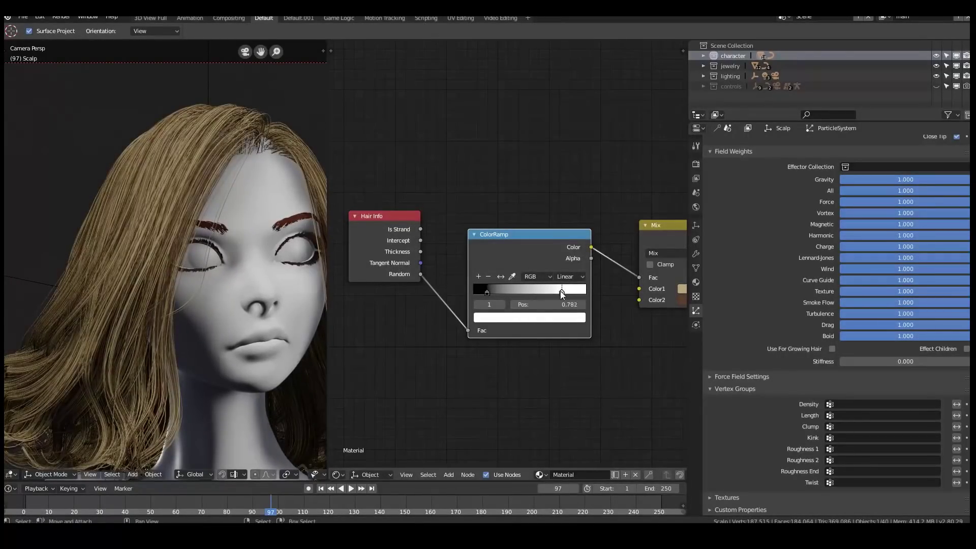
{"action": "left_click_drag", "start_coordinate": [563, 291], "coordinate": [609, 294]}
{"action": "mouse_move", "coordinate": [496, 290]}
{"action": "left_mouse_down"}
{"action": "mouse_move", "coordinate": [526, 291]}
{"action": "mouse_move", "coordinate": [483, 293]}
{"action": "left_mouse_up"}
{"action": "left_click_drag", "start_coordinate": [584, 293], "coordinate": [572, 293]}
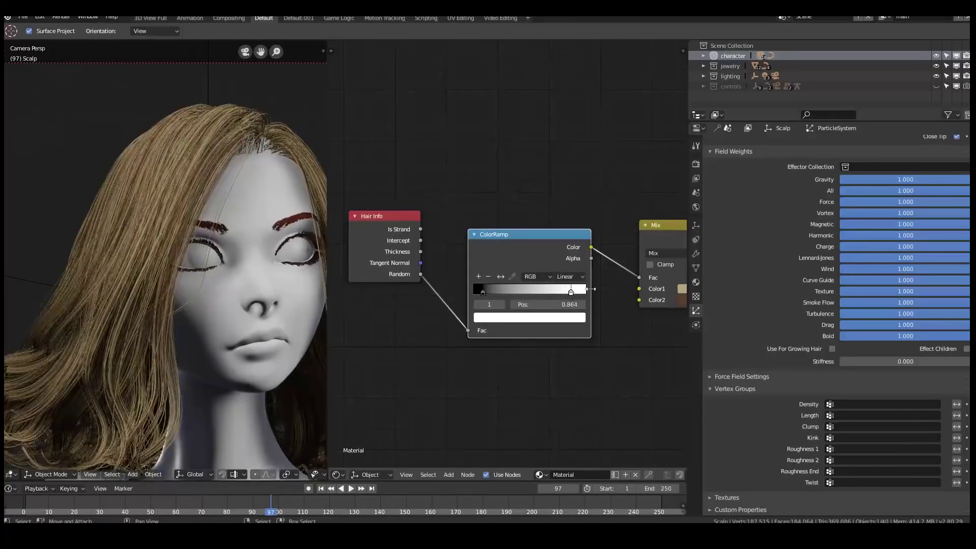
Move the Diffuse BSDF and Material Output nodes farther away from the Mix node.
{"action": "scroll", "coordinate": [572, 293], "scroll_direction": "down", "scroll_amount": 2}
{"action": "middle_click_drag", "start_coordinate": [575, 257], "coordinate": [469, 256]}
{"action": "left_click", "coordinate": [569, 241]}
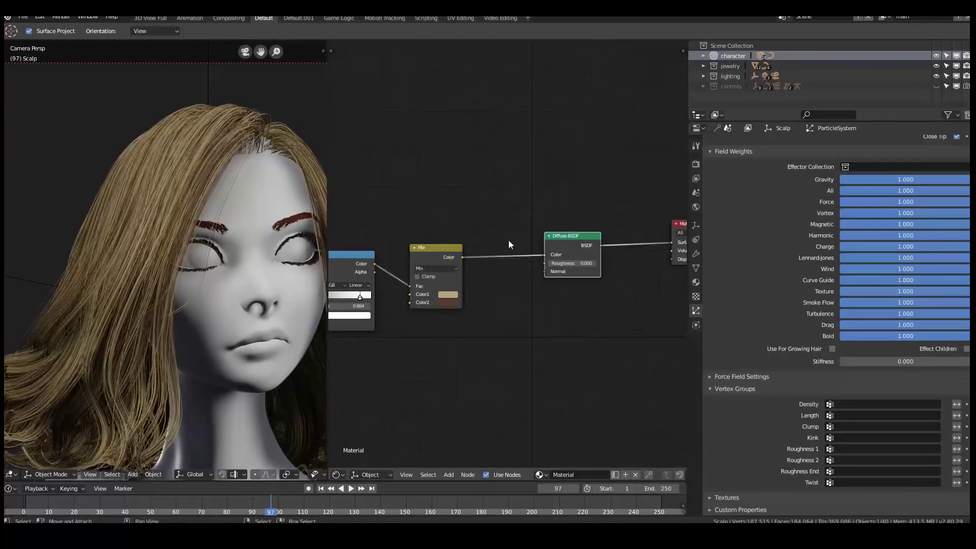
{"action": "middle_click_drag", "start_coordinate": [233, 159], "coordinate": [200, 155]}
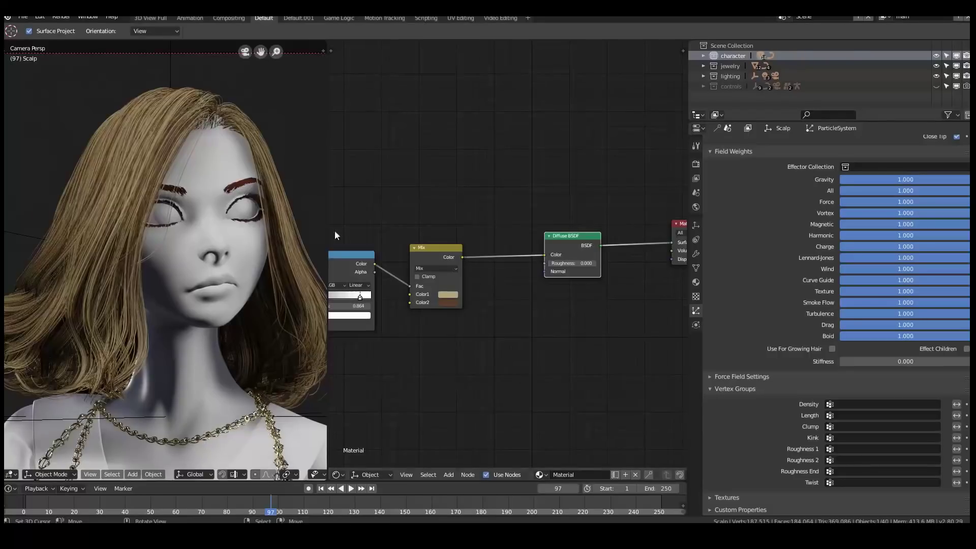
{"action": "middle_click_drag", "start_coordinate": [573, 235], "coordinate": [472, 245]}
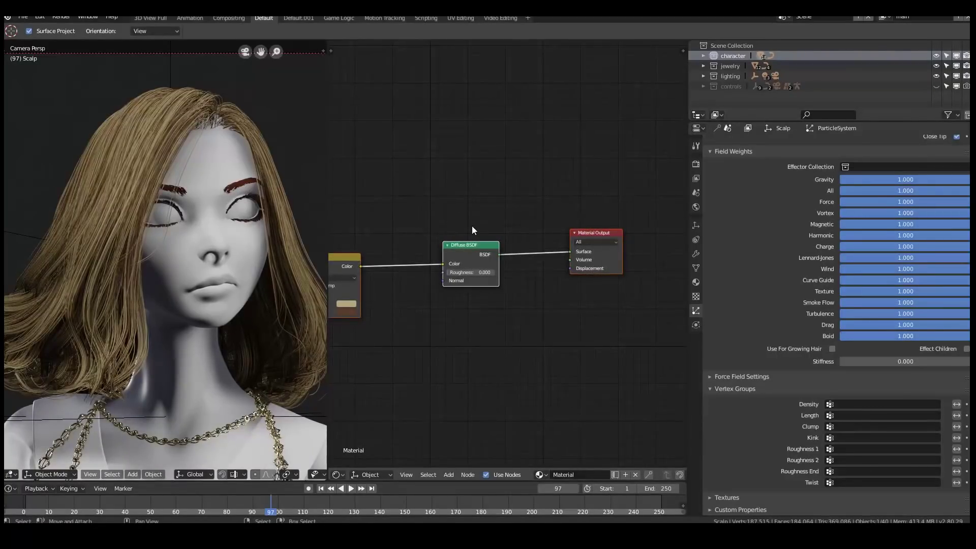
{"action": "left_click_drag", "start_coordinate": [460, 278], "coordinate": [547, 277]}
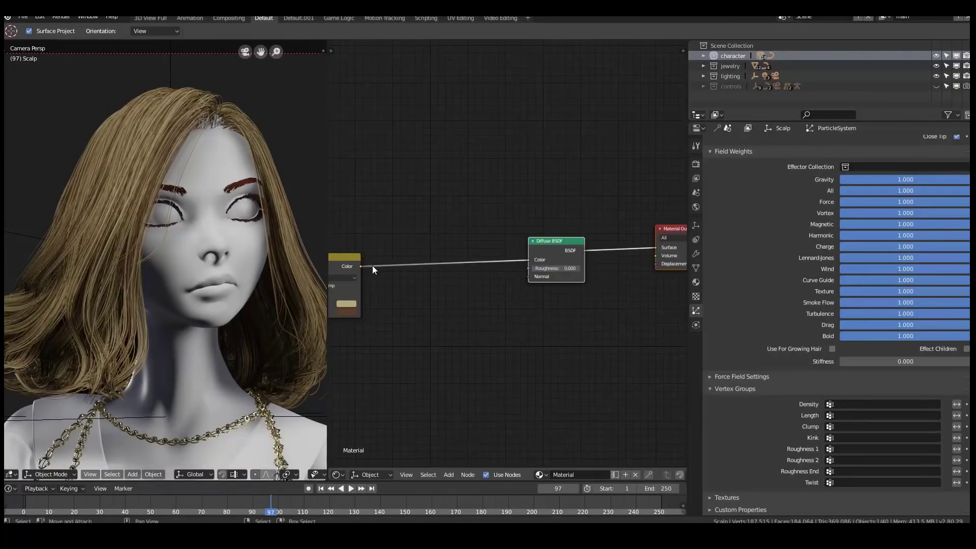
Duplicate the Mix node and insert the copy on the link between the original Mix and the Diffuse BSDF.
{"action": "middle_click_drag", "start_coordinate": [372, 266], "coordinate": [453, 254]}
{"action": "scroll", "coordinate": [453, 254], "scroll_direction": "up", "scroll_amount": 1}
{"action": "key", "text": "shift+d"}
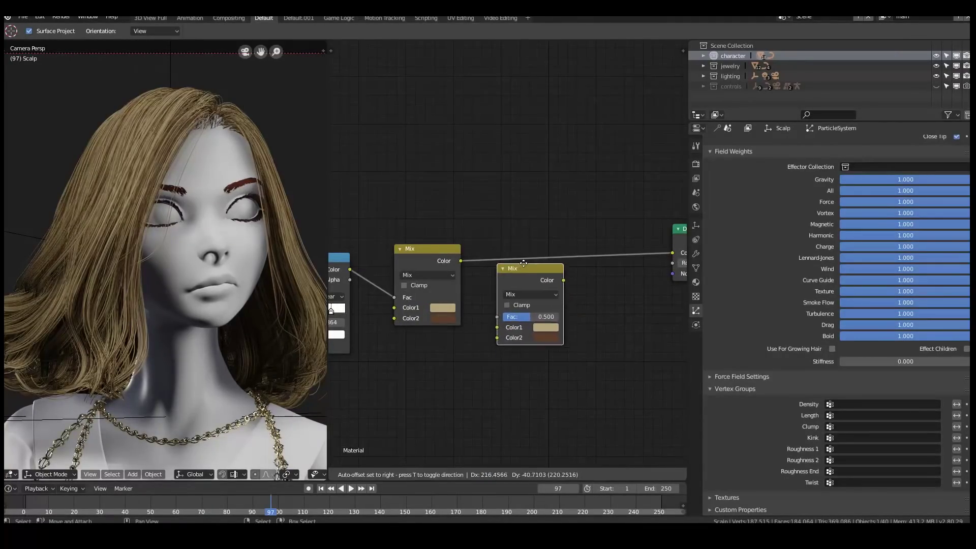
{"action": "left_click", "coordinate": [522, 236]}
{"action": "middle_click_drag", "start_coordinate": [544, 289], "coordinate": [494, 301]}
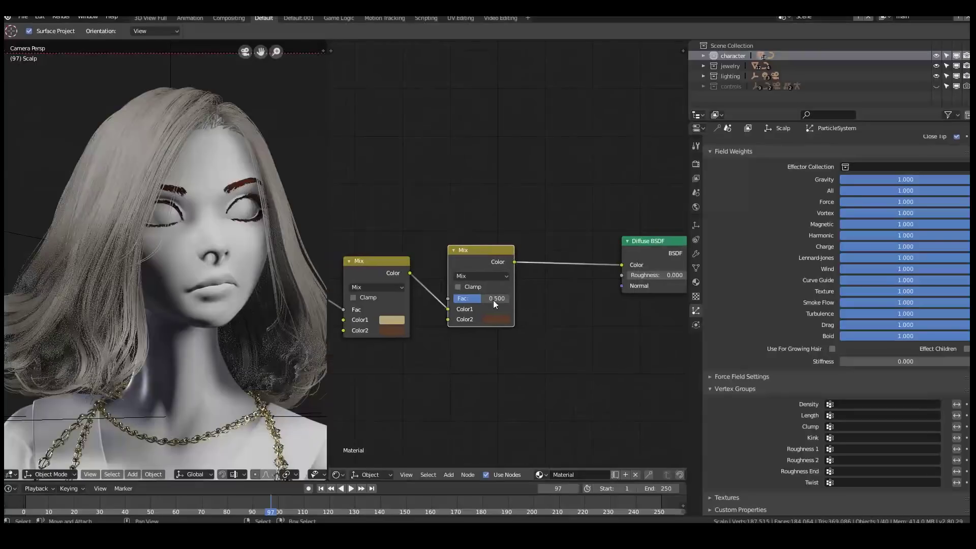
Set the duplicated Mix node's blend type to Multiply and its Color2 to dark brown (R 0.105, G 0.072, B 0.038).
{"action": "left_click", "coordinate": [490, 276]}
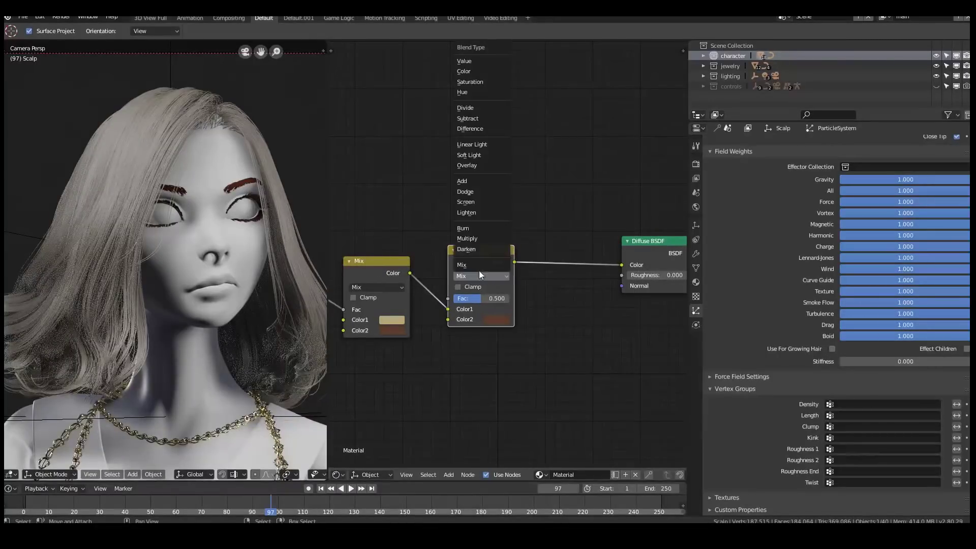
{"action": "left_click", "coordinate": [471, 239]}
{"action": "middle_click_drag", "start_coordinate": [498, 321], "coordinate": [559, 312]}
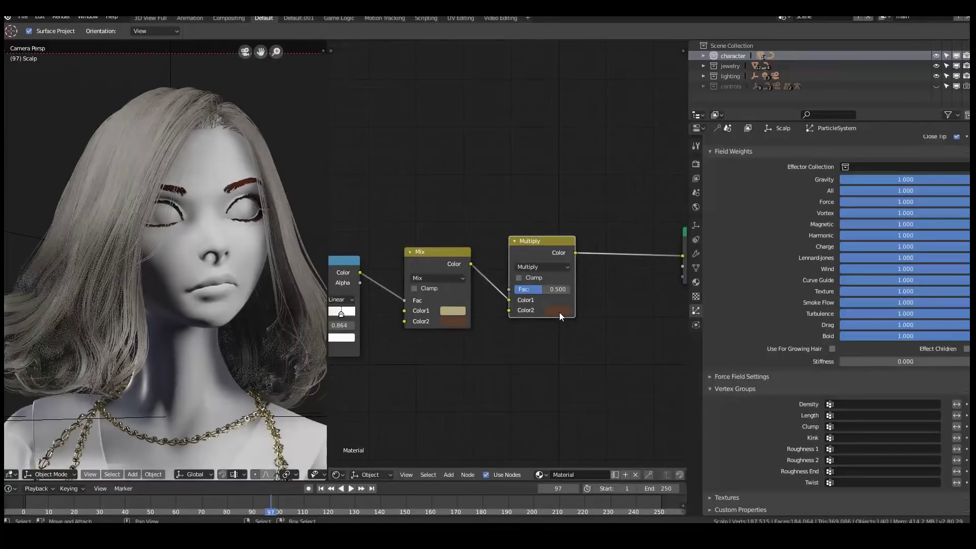
{"action": "left_click", "coordinate": [559, 311]}
{"action": "left_click_drag", "start_coordinate": [577, 228], "coordinate": [577, 219]}
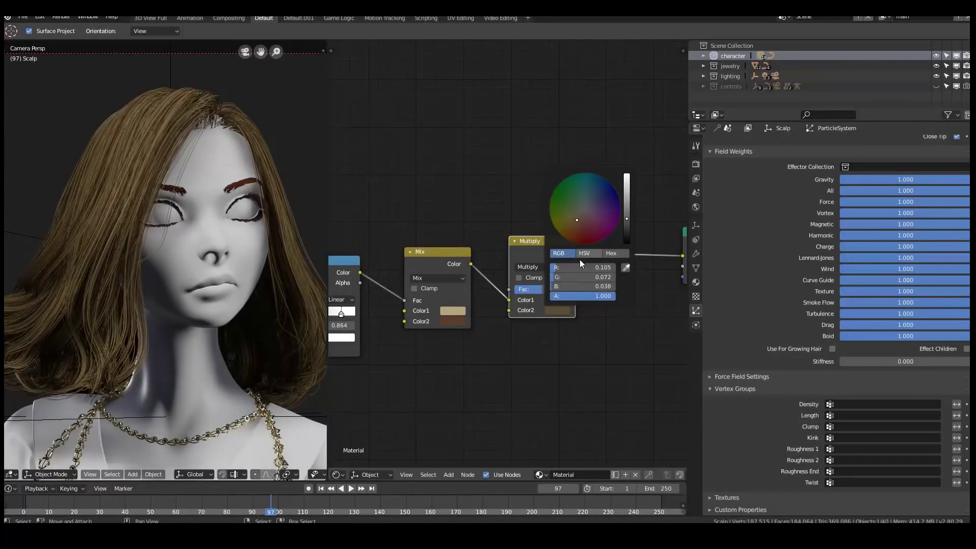
Widen the node editor and connect the Hair Info's Intercept output to the Multiply node's Fac input.
{"action": "middle_click_drag", "start_coordinate": [499, 284], "coordinate": [610, 252]}
{"action": "scroll", "coordinate": [508, 352], "scroll_direction": "down", "scroll_amount": 1}
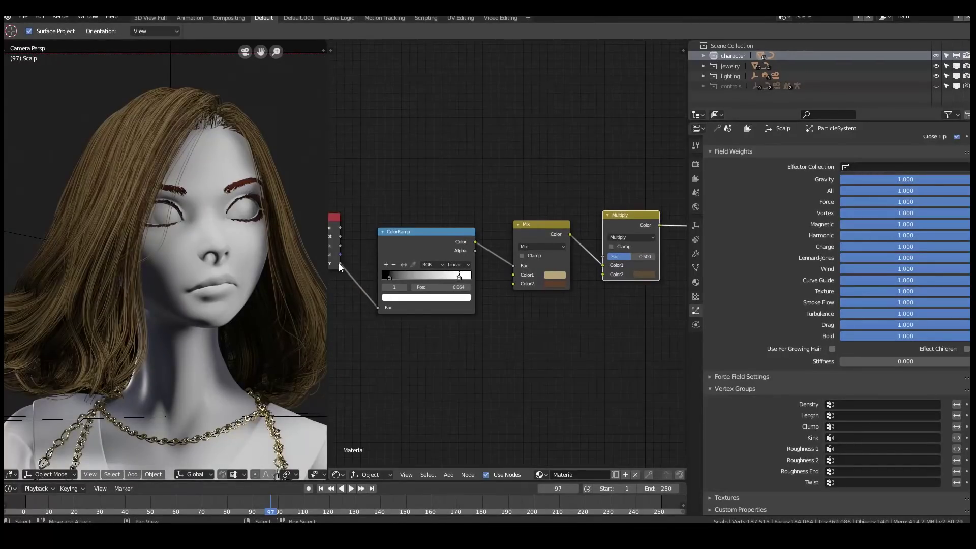
{"action": "middle_click_drag", "start_coordinate": [339, 268], "coordinate": [388, 262]}
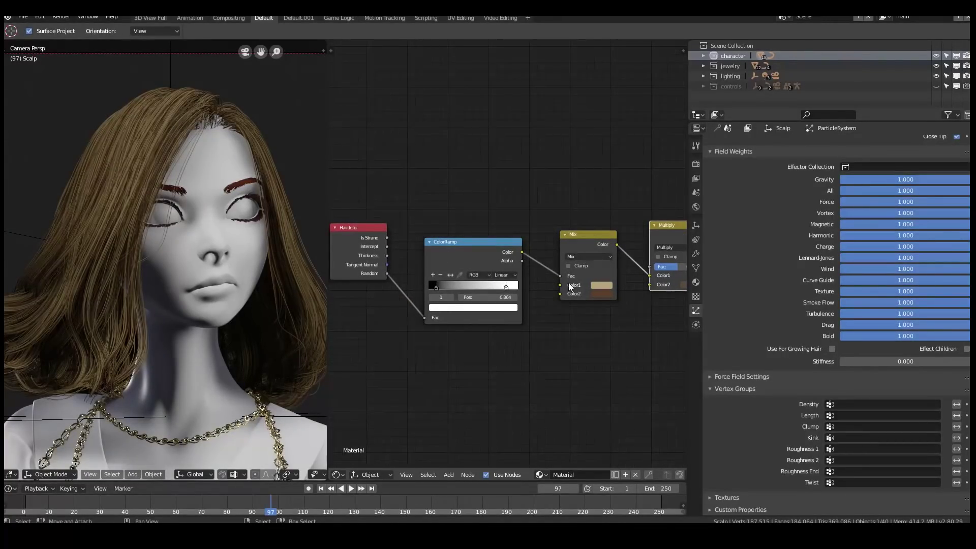
{"action": "middle_click_drag", "start_coordinate": [569, 287], "coordinate": [543, 288]}
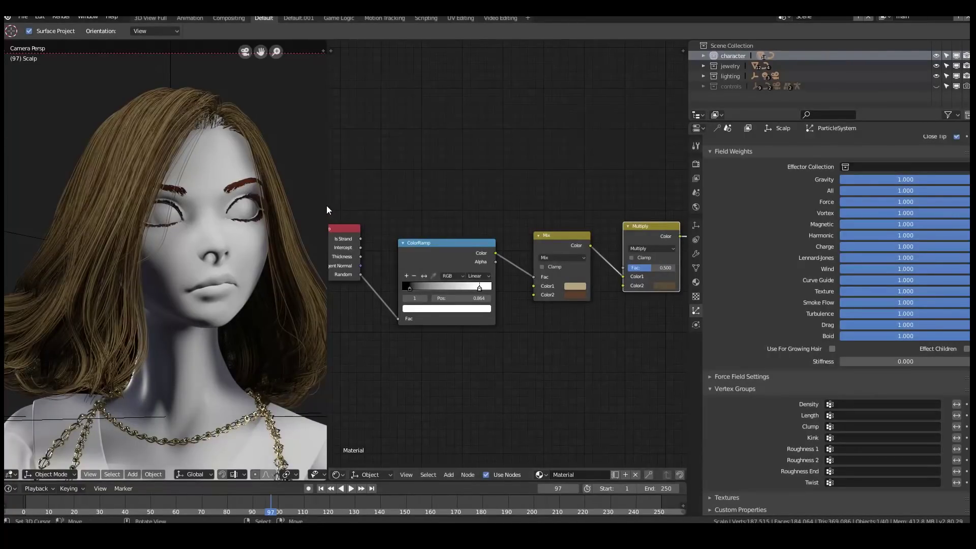
{"action": "left_click_drag", "start_coordinate": [329, 202], "coordinate": [274, 199]}
{"action": "middle_click_drag", "start_coordinate": [403, 230], "coordinate": [400, 229]}
{"action": "left_click_drag", "start_coordinate": [320, 246], "coordinate": [580, 266]}
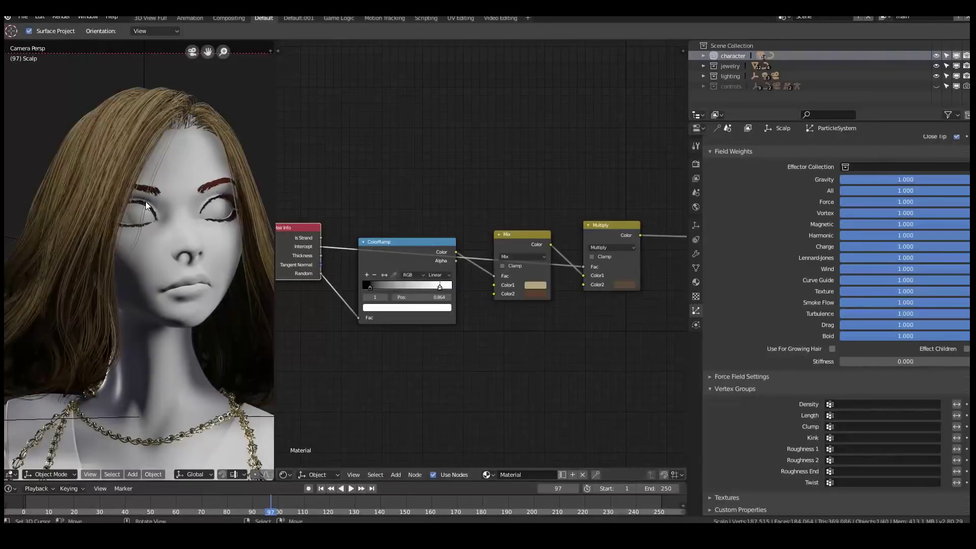
Duplicate the ColorRamp and insert the copy on the link between Intercept and the Multiply node's Fac.
{"action": "scroll", "coordinate": [145, 236], "scroll_direction": "down", "scroll_amount": 3}
{"action": "middle_click_drag", "start_coordinate": [145, 236], "coordinate": [108, 252]}
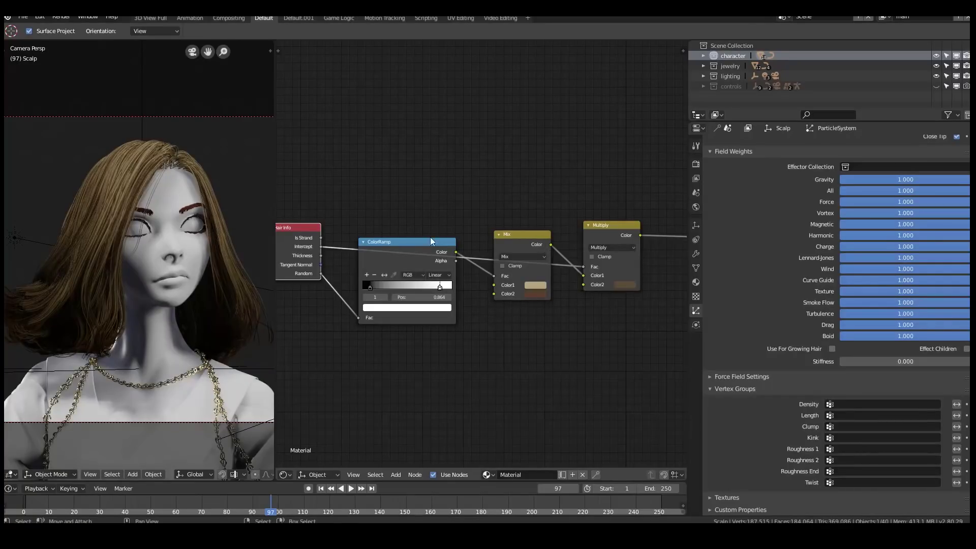
{"action": "key", "text": "shift+d"}
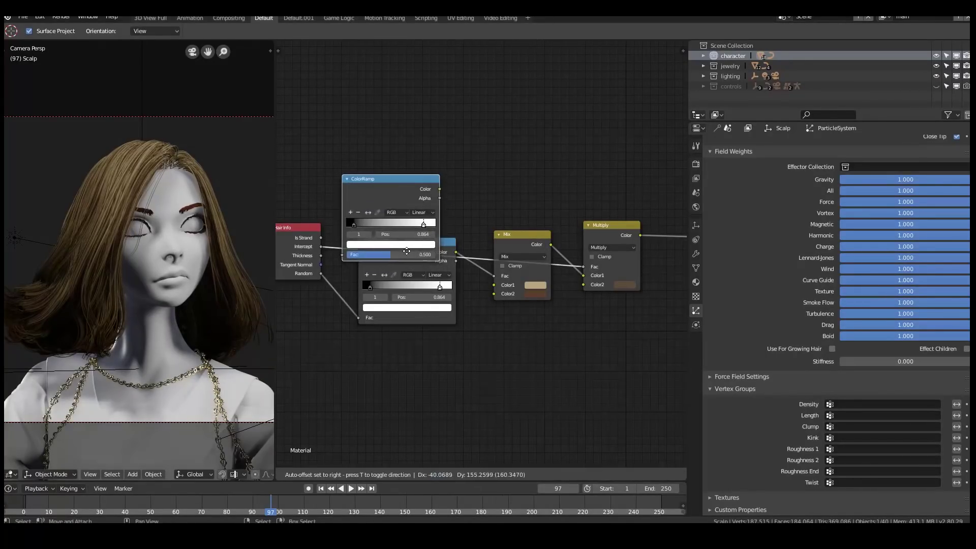
{"action": "left_click", "coordinate": [441, 227]}
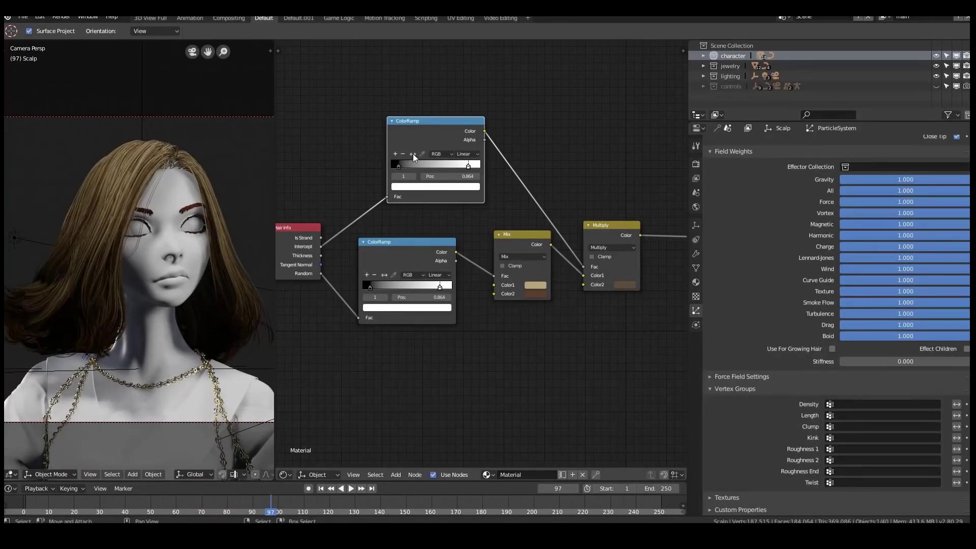
Flip the duplicated ColorRamp and set its white stop to about 0.041 and its black stop to 0.891.
{"action": "scroll", "coordinate": [413, 156], "scroll_direction": "up", "scroll_amount": 3}
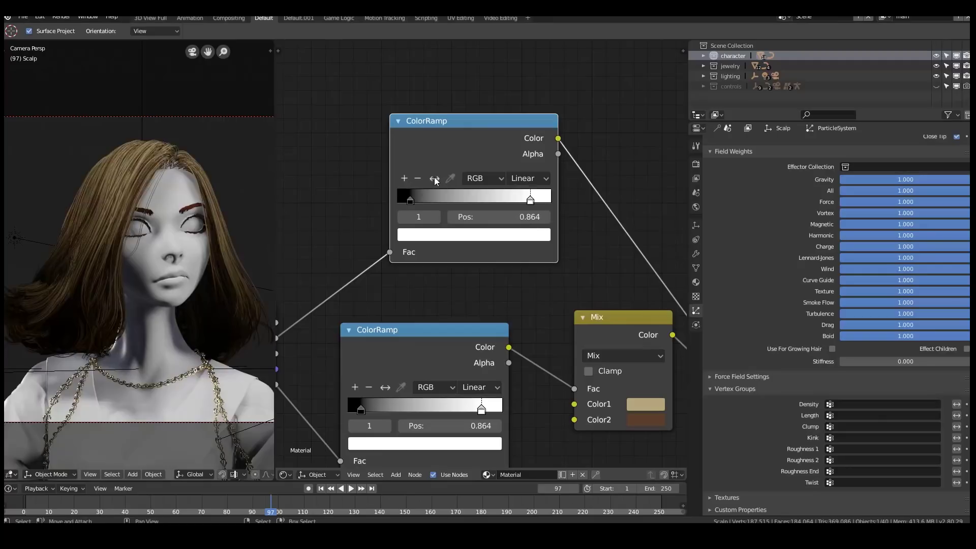
{"action": "left_click", "coordinate": [435, 178]}
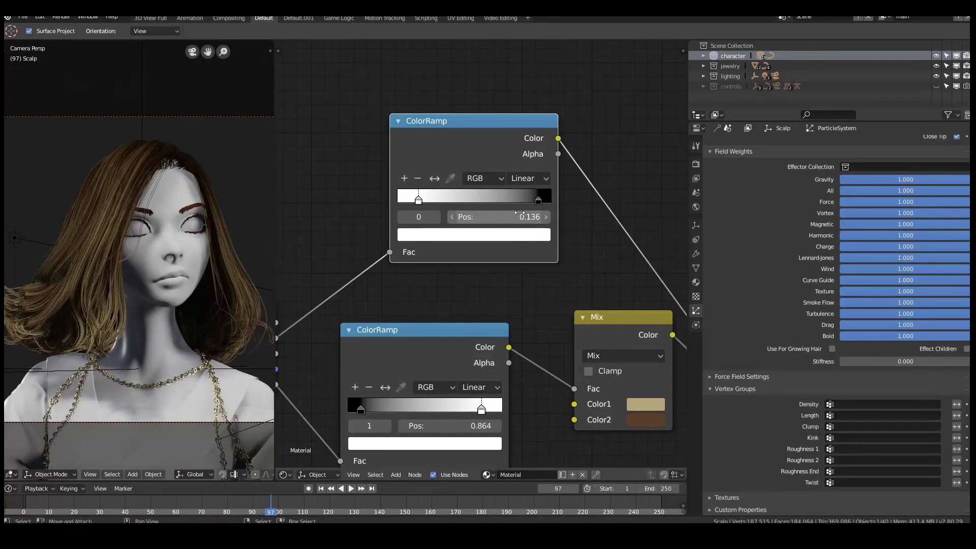
{"action": "left_click_drag", "start_coordinate": [402, 199], "coordinate": [405, 200]}
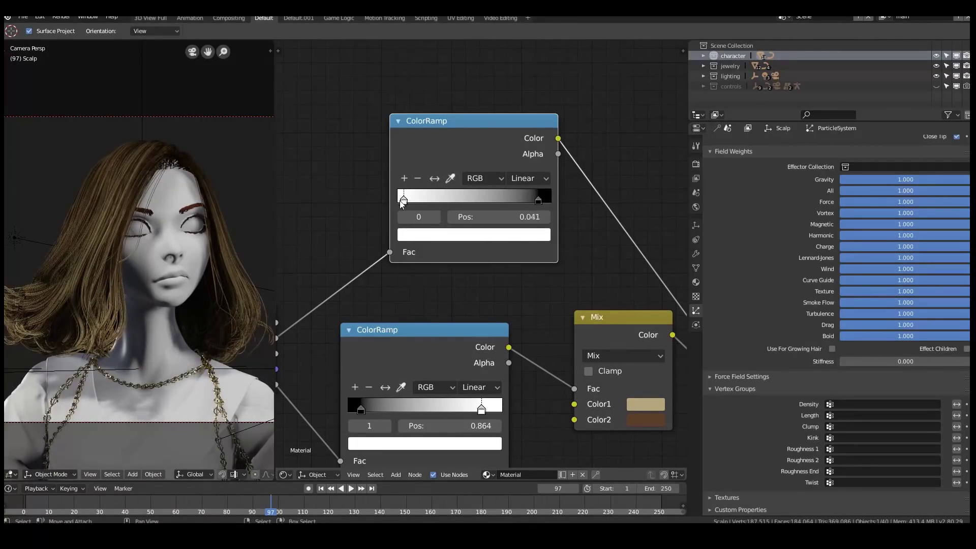
{"action": "left_click_drag", "start_coordinate": [538, 200], "coordinate": [536, 203]}
{"action": "scroll", "coordinate": [338, 248], "scroll_direction": "down", "scroll_amount": 2}
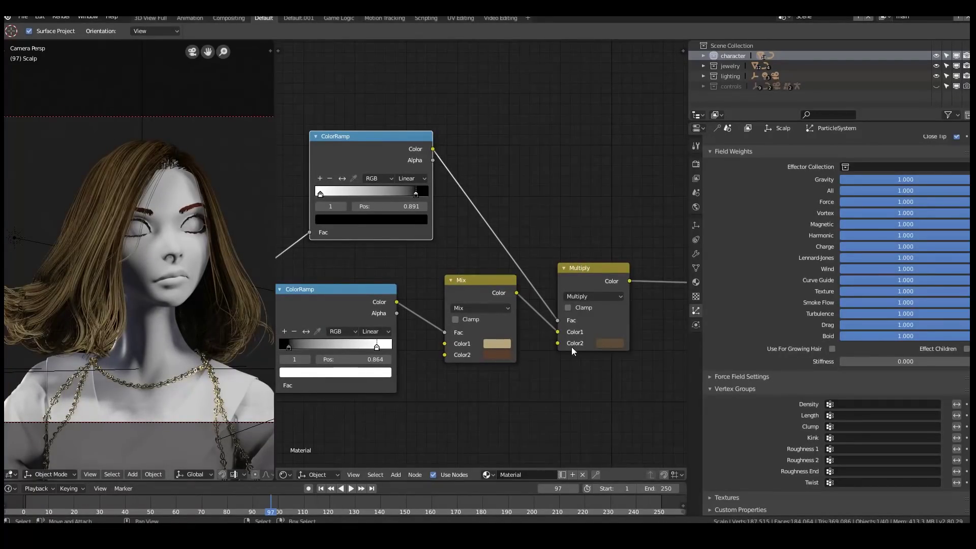
Lighten the Multiply node's Color2 to a medium brown.
{"action": "left_click", "coordinate": [605, 343]}
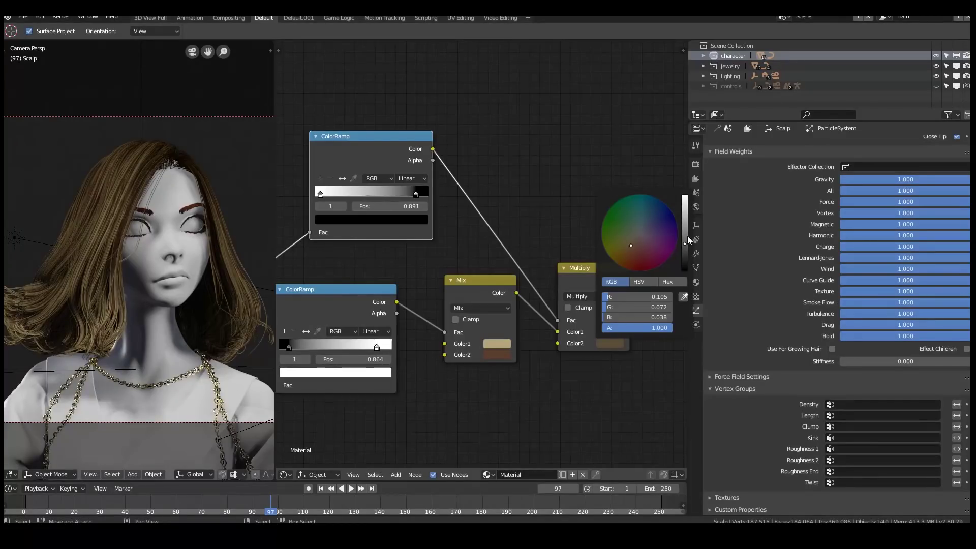
{"action": "scroll", "coordinate": [334, 255], "scroll_direction": "down", "scroll_amount": 1}
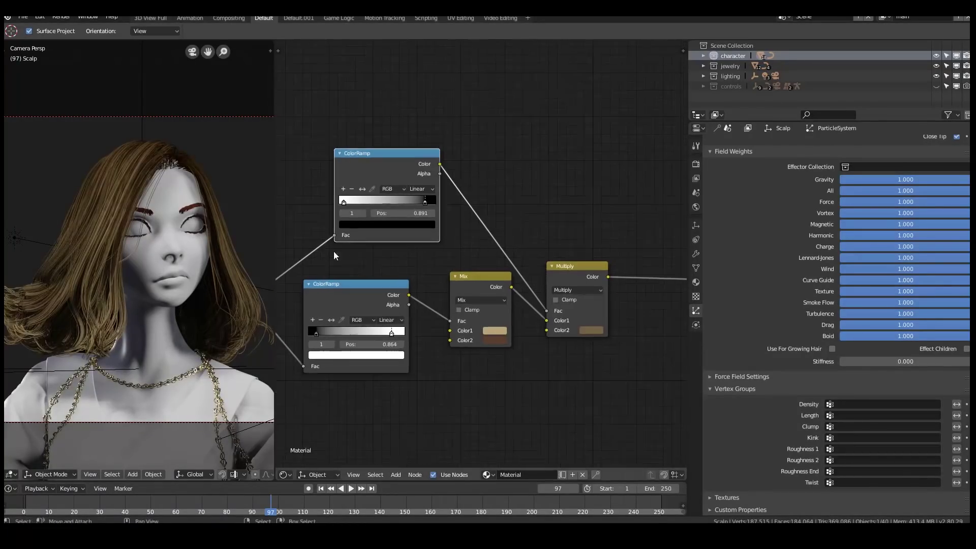
{"action": "scroll", "coordinate": [216, 140], "scroll_direction": "up", "scroll_amount": 1}
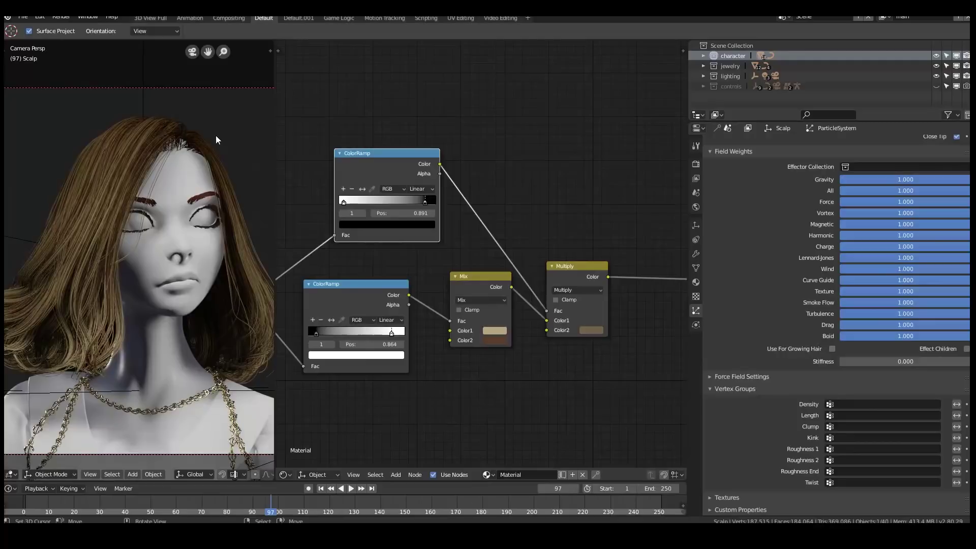
Move the Diffuse BSDF and Material Output nodes farther from the Multiply node to make room.
{"action": "scroll", "coordinate": [562, 240], "scroll_direction": "right", "scroll_amount": 6, "text": "ctrl"}
{"action": "scroll", "coordinate": [610, 251], "scroll_direction": "down", "scroll_amount": 1}
{"action": "middle_click_drag", "start_coordinate": [612, 259], "coordinate": [500, 245]}
{"action": "left_click", "coordinate": [510, 263]}
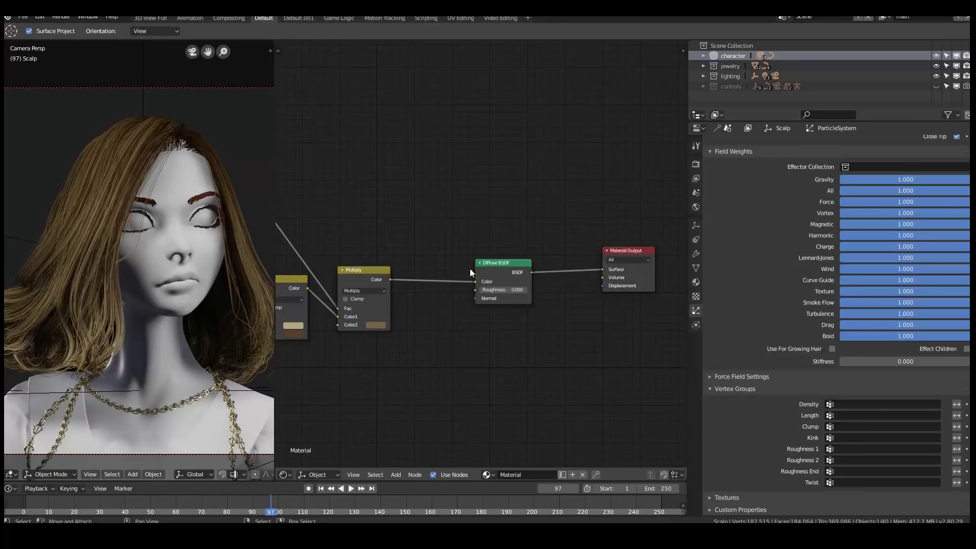
{"action": "left_click", "coordinate": [488, 266]}
{"action": "left_click", "coordinate": [632, 251], "text": "shift"}
{"action": "key", "text": "g"}
{"action": "left_click", "coordinate": [652, 268]}
Duplicate the Multiply node and insert the copy between the original Multiply and the Diffuse BSDF.
{"action": "middle_click_drag", "start_coordinate": [610, 356], "coordinate": [671, 356]}
{"action": "left_click", "coordinate": [430, 264]}
{"action": "key", "text": "shift+d"}
{"action": "left_click", "coordinate": [512, 265]}
{"action": "middle_click_drag", "start_coordinate": [137, 263], "coordinate": [40, 306]}
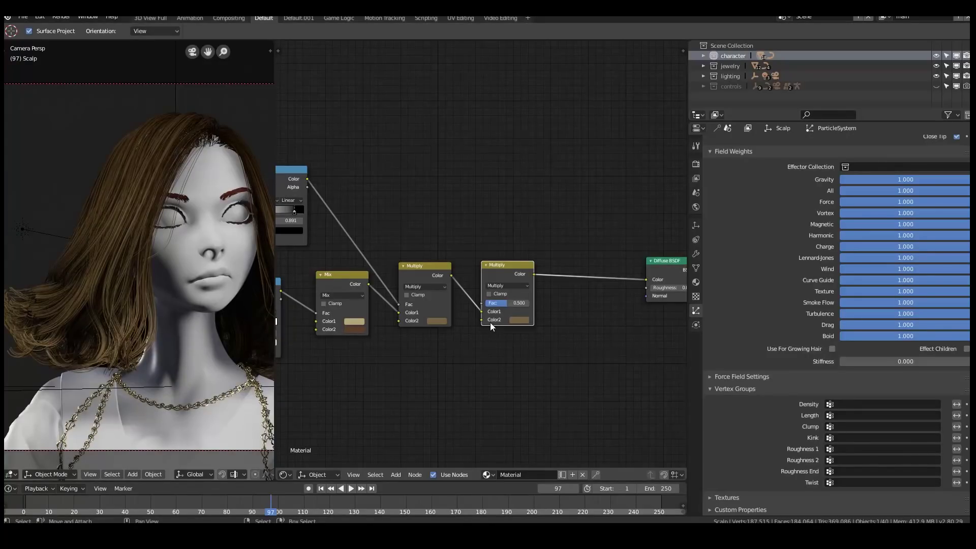
Switch the duplicated Multiply node's blend type to Screen and set its Color2 to a light peach.
{"action": "left_click", "coordinate": [512, 284]}
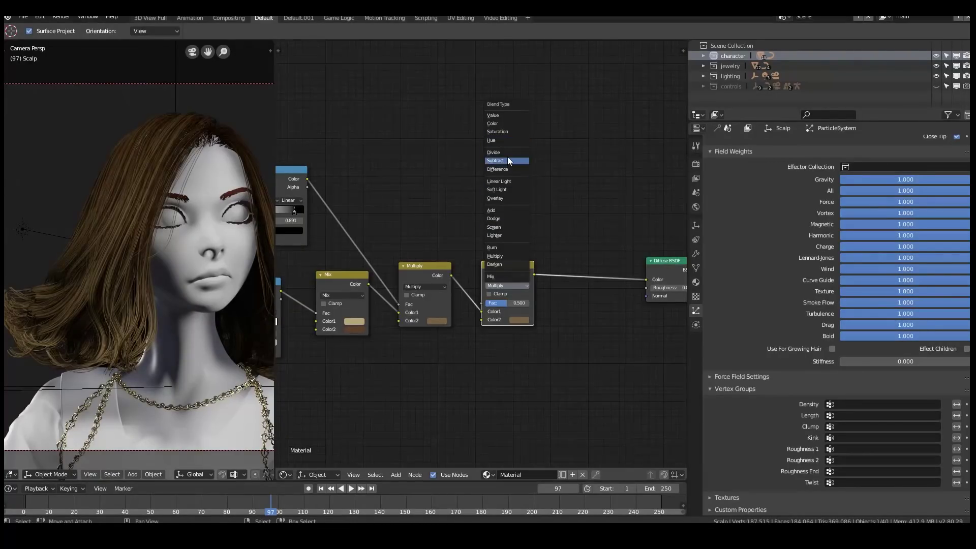
{"action": "left_click", "coordinate": [507, 227]}
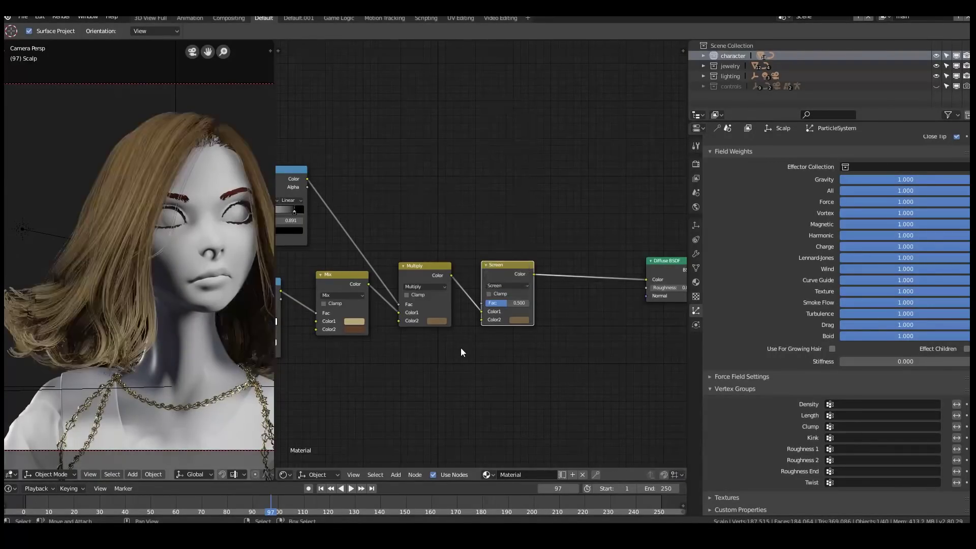
{"action": "middle_click_drag", "start_coordinate": [461, 347], "coordinate": [499, 349]}
{"action": "left_click", "coordinate": [556, 324]}
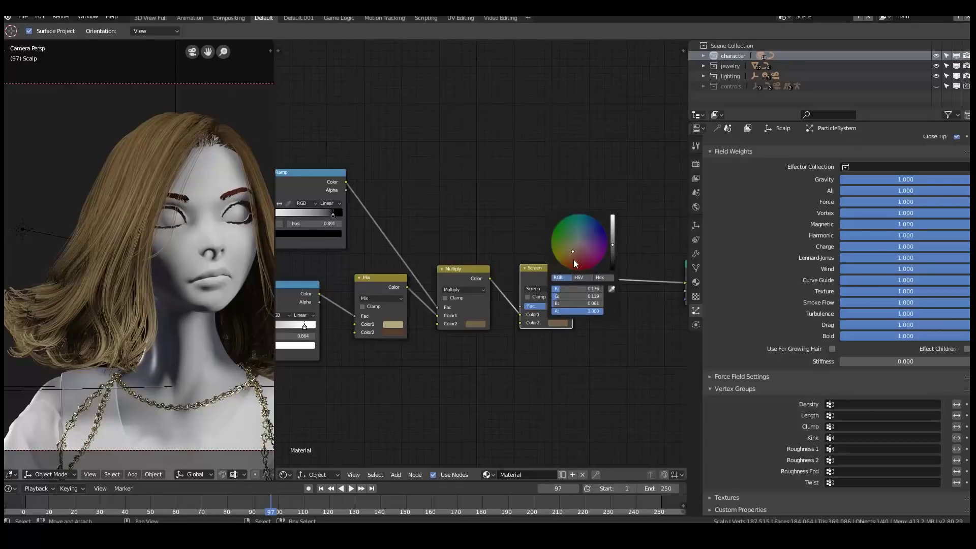
{"action": "left_click_drag", "start_coordinate": [612, 226], "coordinate": [613, 218]}
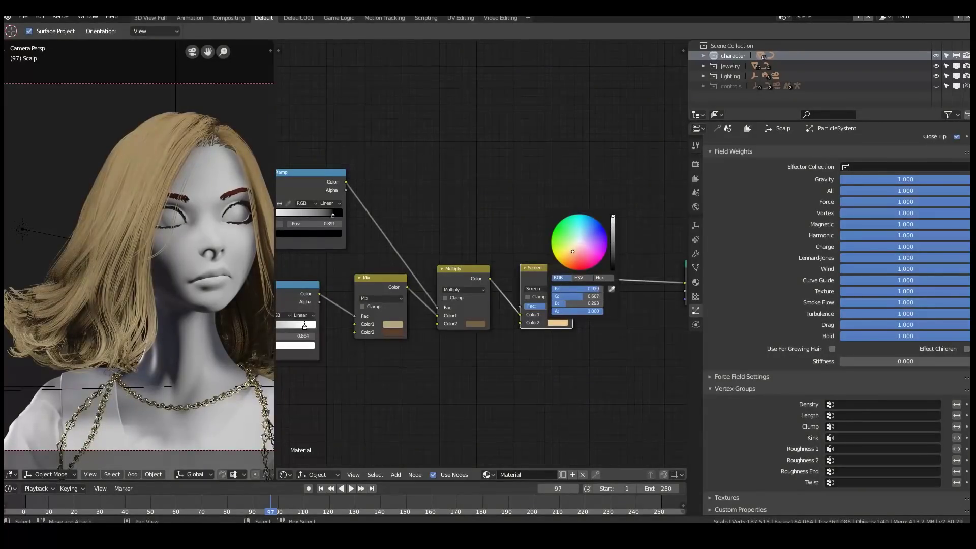
{"action": "left_click_drag", "start_coordinate": [573, 247], "coordinate": [575, 248]}
Connect the Hair Info's Intercept output to the Screen node's Fac input.
{"action": "middle_click_drag", "start_coordinate": [539, 327], "coordinate": [556, 326]}
{"action": "middle_click_drag", "start_coordinate": [404, 331], "coordinate": [520, 308]}
{"action": "scroll", "coordinate": [509, 299], "scroll_direction": "down", "scroll_amount": 1}
{"action": "middle_click_drag", "start_coordinate": [495, 265], "coordinate": [452, 264]}
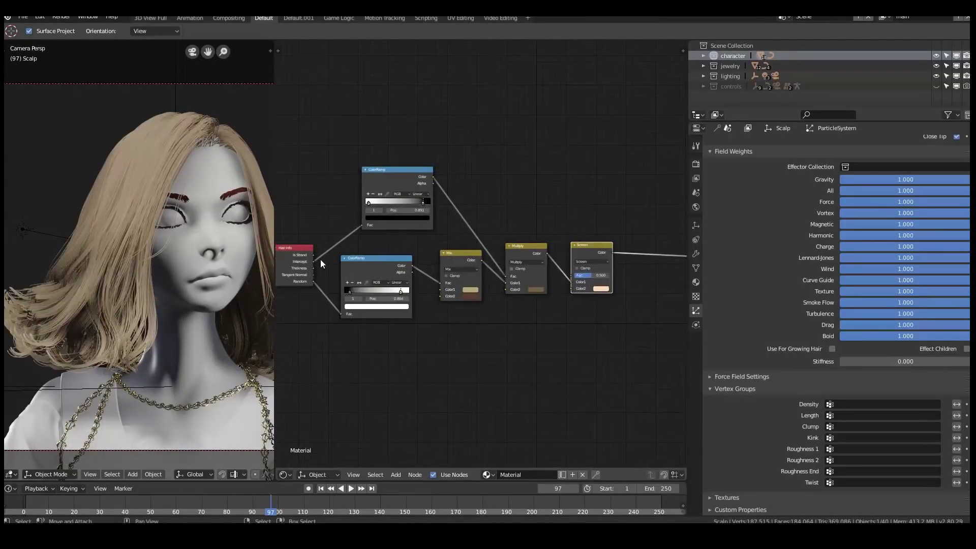
{"action": "left_click_drag", "start_coordinate": [313, 265], "coordinate": [571, 274]}
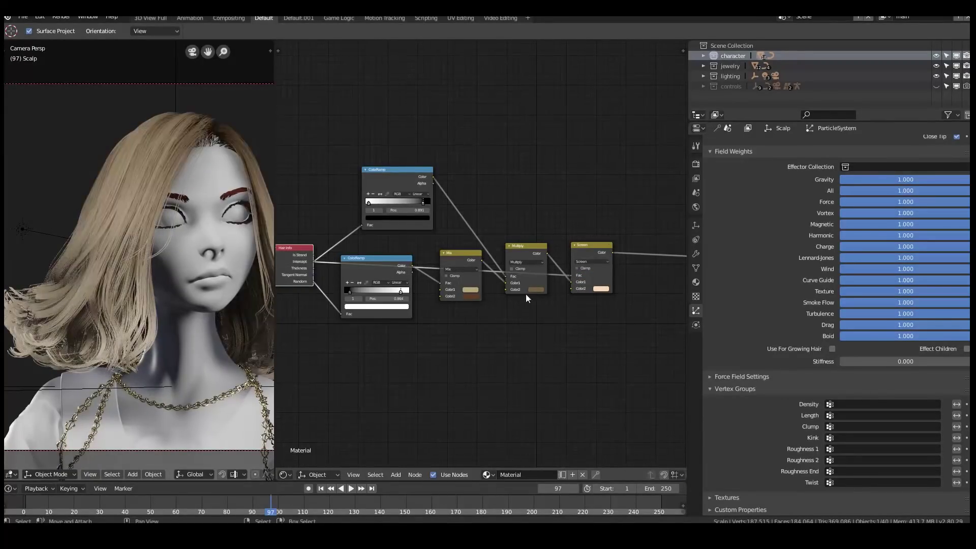
Enable Clamp on the Mix, Multiply and Screen nodes.
{"action": "scroll", "coordinate": [509, 300], "scroll_direction": "up", "scroll_amount": 2}
{"action": "left_click", "coordinate": [418, 291]}
{"action": "left_click", "coordinate": [537, 280]}
{"action": "left_click", "coordinate": [648, 279]}
{"action": "scroll", "coordinate": [436, 285], "scroll_direction": "down", "scroll_amount": 2}
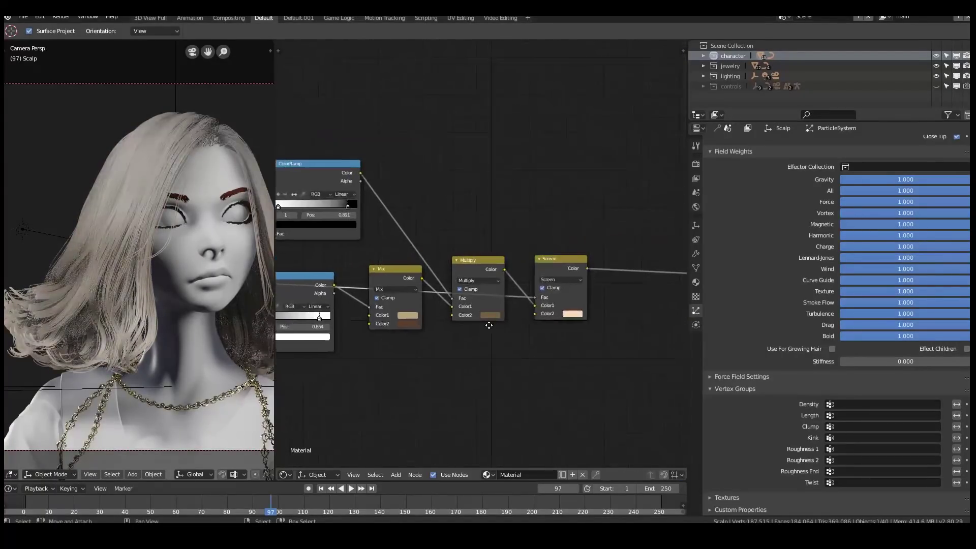
Shift the Screen node away from Multiply and insert a new ColorRamp on the link between Intercept and the Screen node's Fac.
{"action": "middle_click_drag", "start_coordinate": [436, 285], "coordinate": [452, 298]}
{"action": "left_click_drag", "start_coordinate": [609, 262], "coordinate": [620, 259]}
{"action": "scroll", "coordinate": [509, 269], "scroll_direction": "down", "scroll_amount": 1}
{"action": "middle_click_drag", "start_coordinate": [377, 239], "coordinate": [409, 230]}
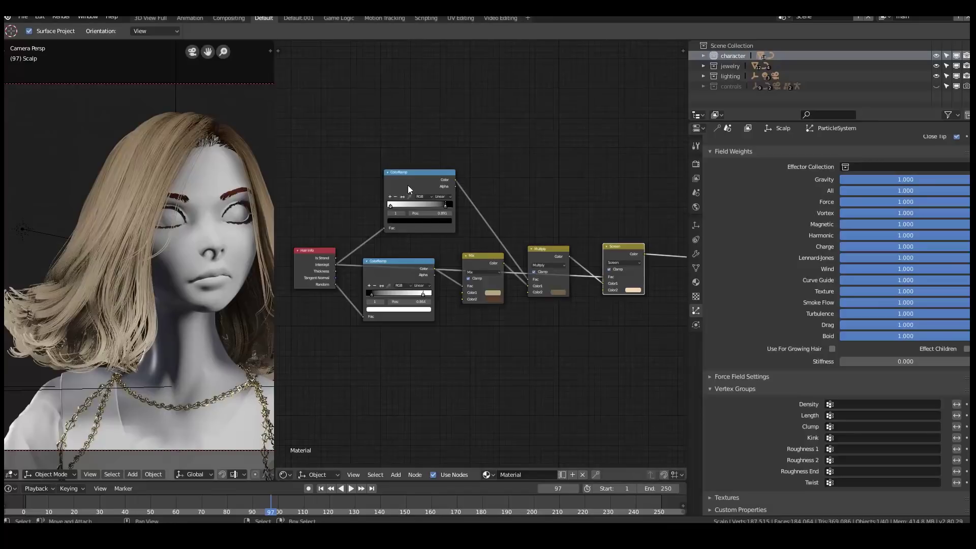
{"action": "key", "text": "shift+a"}
{"action": "mouse_move", "coordinate": [517, 150]}
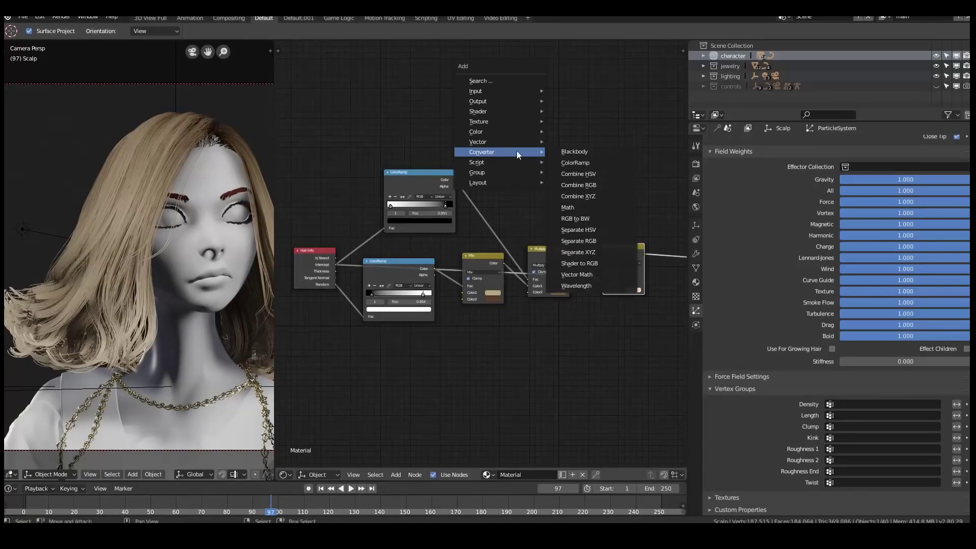
{"action": "left_click", "coordinate": [579, 162]}
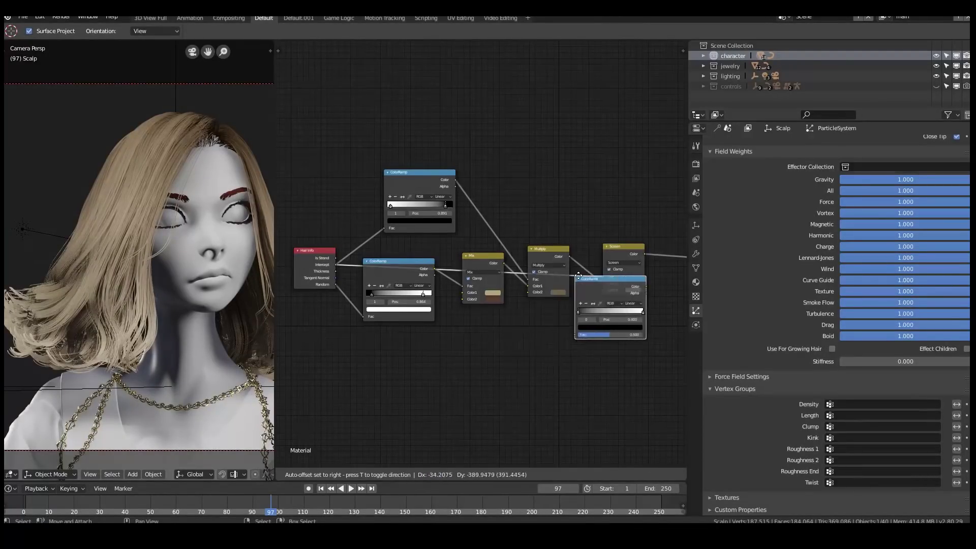
{"action": "left_click", "coordinate": [591, 340]}
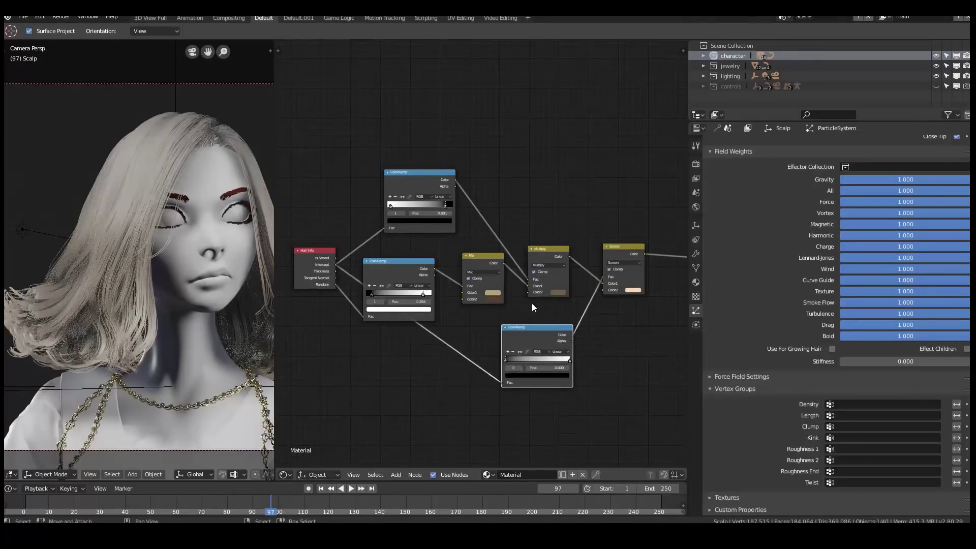
Move the new ColorRamp's black stop to position 0.600 to restrict the Screen effect to the hair tips.
{"action": "scroll", "coordinate": [532, 303], "scroll_direction": "up", "scroll_amount": 2}
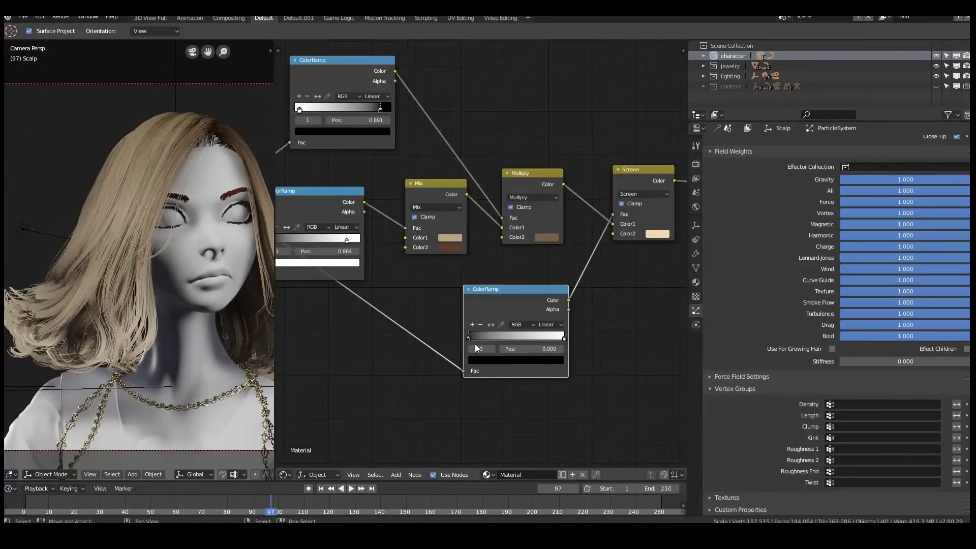
{"action": "left_click_drag", "start_coordinate": [470, 340], "coordinate": [525, 338]}
{"action": "left_click_drag", "start_coordinate": [525, 334], "coordinate": [527, 335]}
{"action": "middle_click_drag", "start_coordinate": [474, 257], "coordinate": [312, 305]}
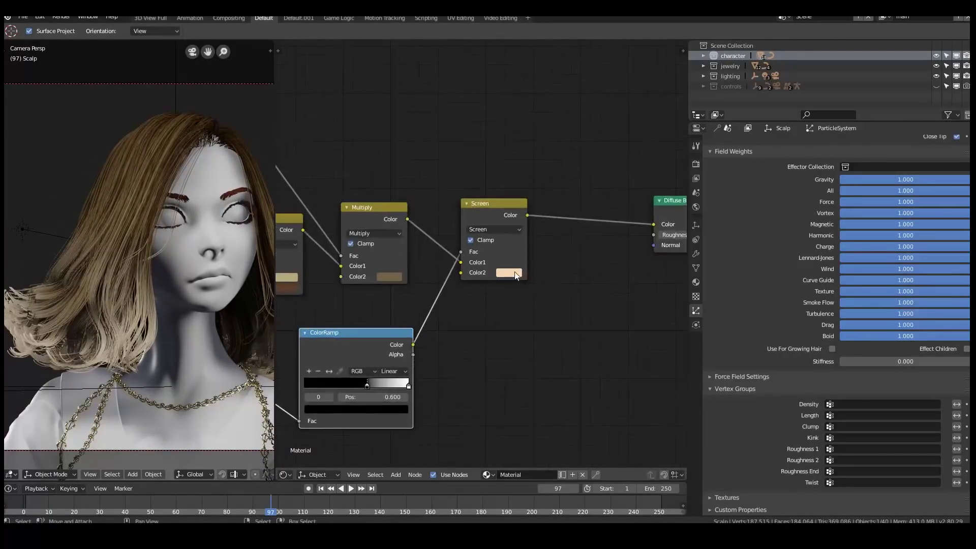
Change the Screen node's Color2 to a more saturated yellow and darken it to a muted mustard.
{"action": "left_click", "coordinate": [510, 273]}
{"action": "left_click", "coordinate": [524, 182]}
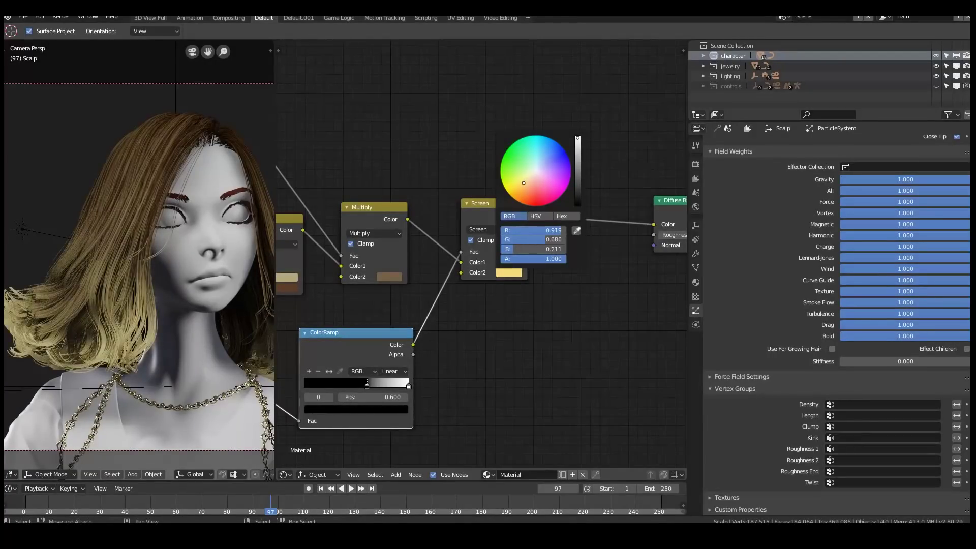
{"action": "left_click_drag", "start_coordinate": [524, 182], "coordinate": [523, 183]}
{"action": "scroll", "coordinate": [152, 297], "scroll_direction": "up", "scroll_amount": 3}
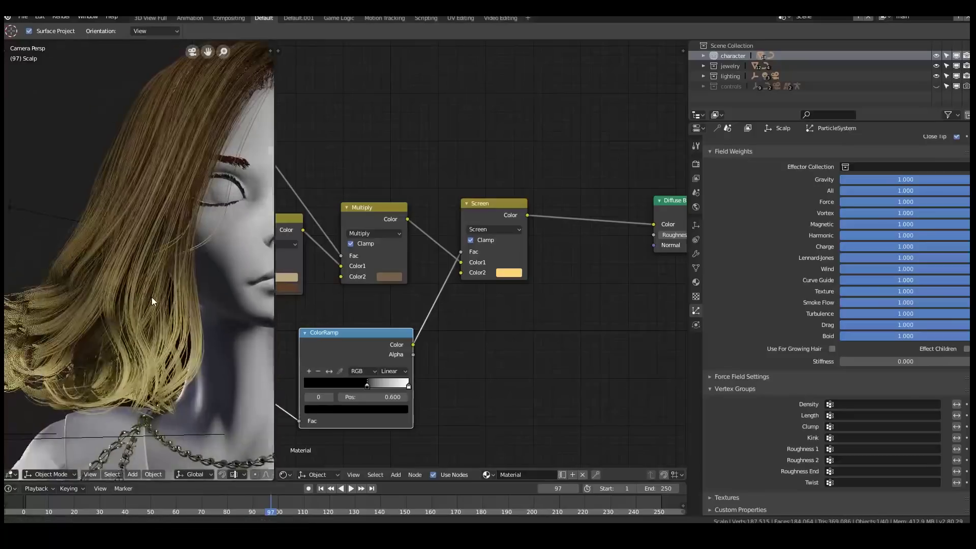
{"action": "middle_click_drag", "start_coordinate": [573, 271], "coordinate": [543, 276]}
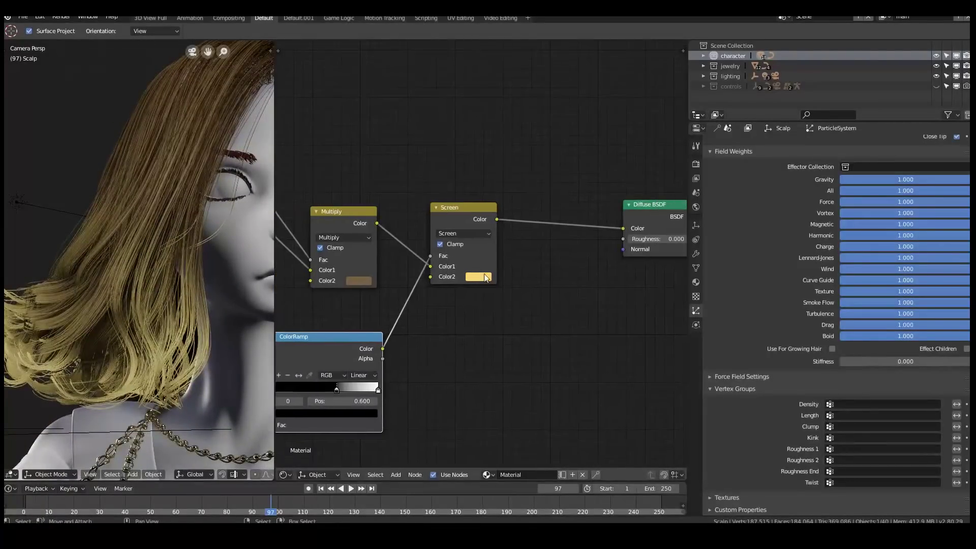
{"action": "left_click", "coordinate": [485, 277]}
{"action": "left_click_drag", "start_coordinate": [550, 182], "coordinate": [547, 171]}
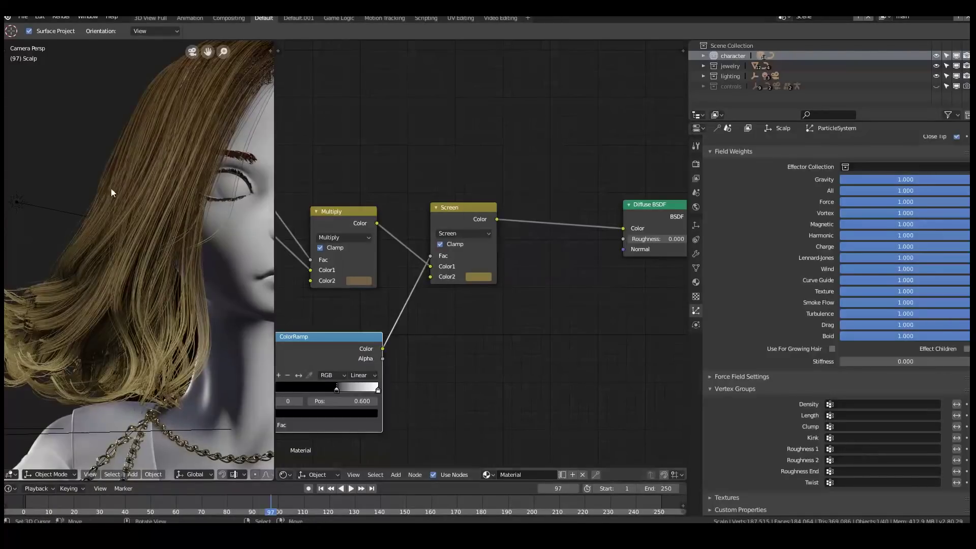
Lighten the Mix node's Color2 and shift it to a golden brown of about R 0.181, G 0.113, B 0.040.
{"action": "middle_click_drag", "start_coordinate": [350, 298], "coordinate": [541, 298]}
{"action": "left_click", "coordinate": [456, 290]}
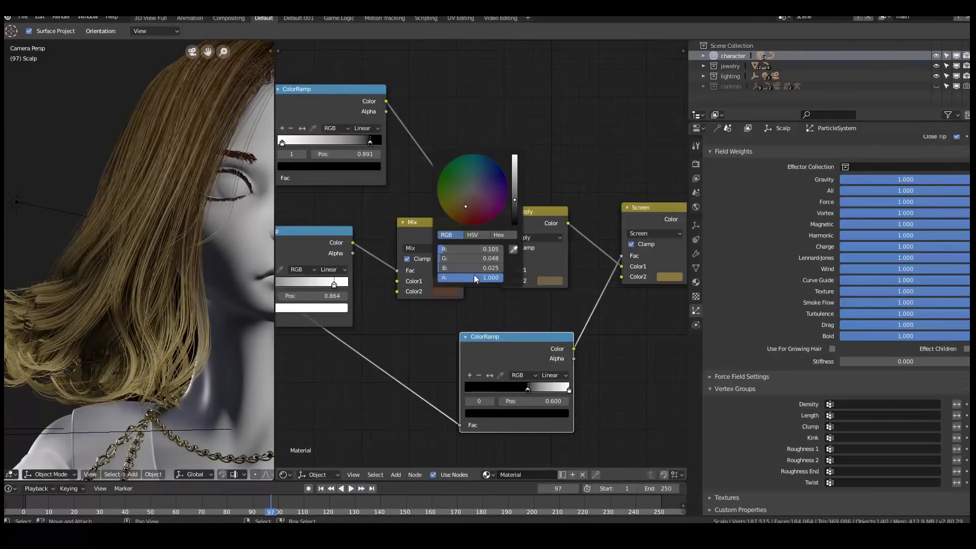
{"action": "left_click", "coordinate": [516, 193]}
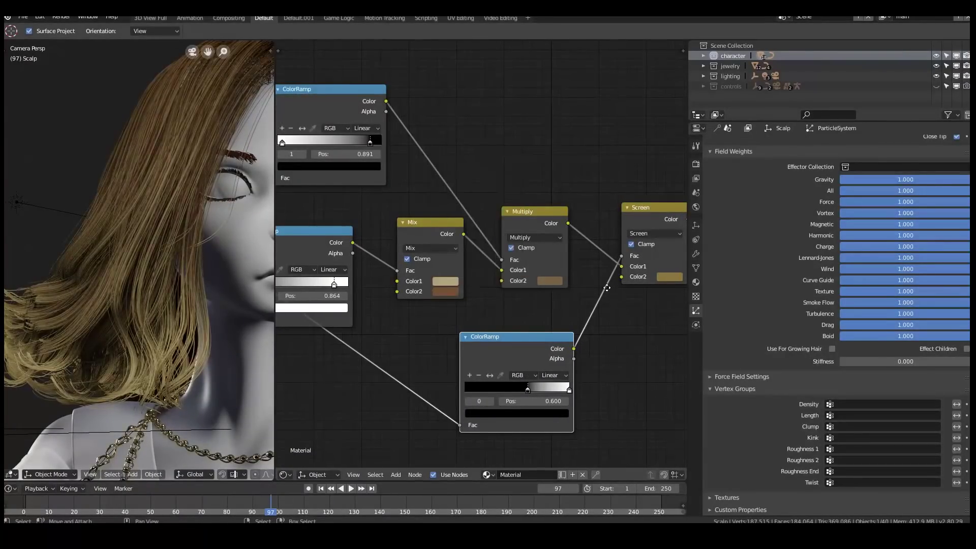
{"action": "middle_click_drag", "start_coordinate": [448, 280], "coordinate": [394, 280]}
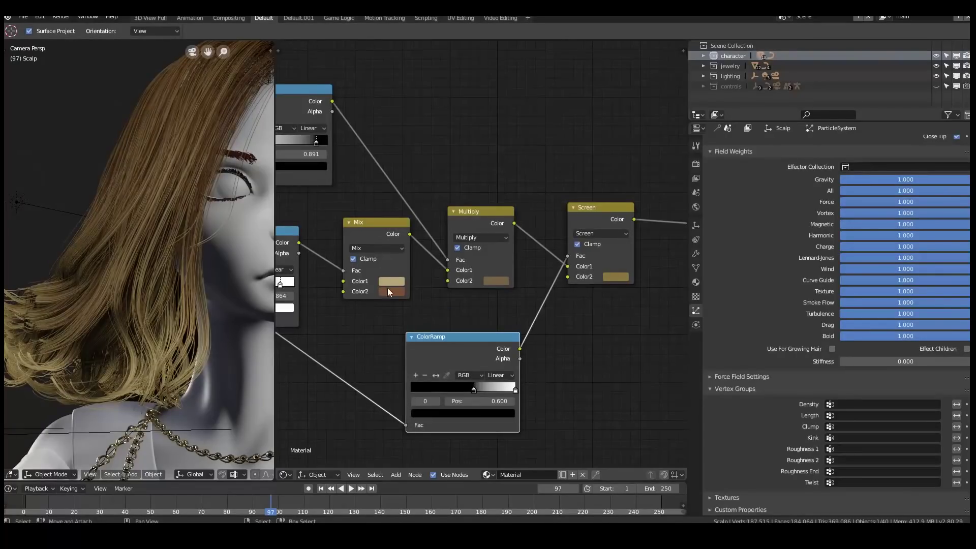
{"action": "left_click", "coordinate": [390, 291]}
{"action": "left_click", "coordinate": [409, 206]}
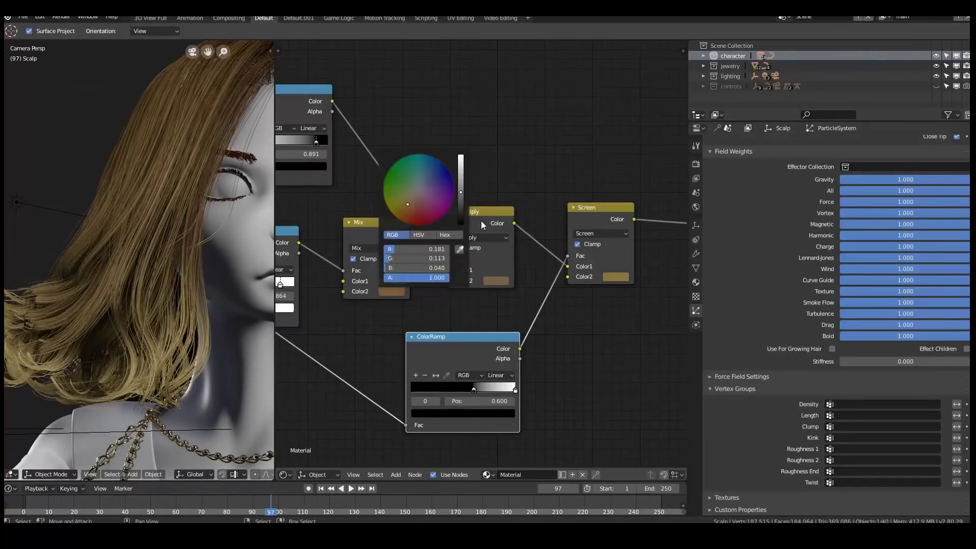
Lighten the Multiply node's Color2 to a warmer brown and darken the Screen node's Color2 slightly.
{"action": "left_click", "coordinate": [498, 281]}
{"action": "left_click", "coordinate": [565, 177]}
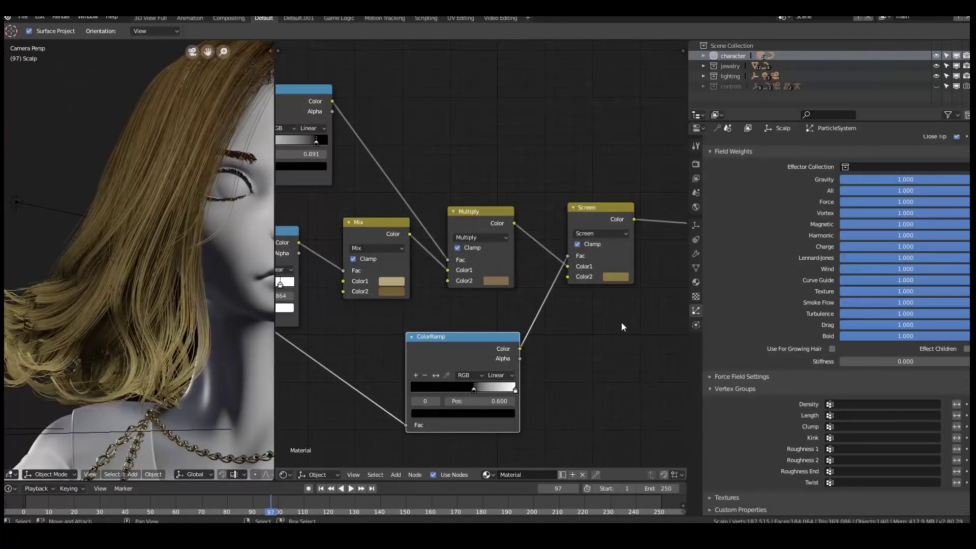
{"action": "scroll", "coordinate": [223, 209], "scroll_direction": "down", "scroll_amount": 4}
{"action": "scroll", "coordinate": [223, 224], "scroll_direction": "up", "scroll_amount": 2}
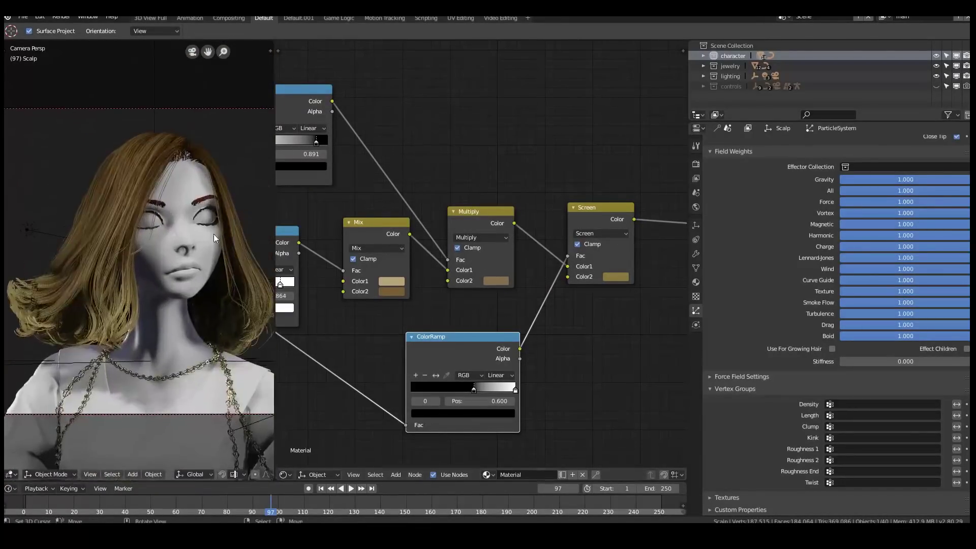
{"action": "left_click", "coordinate": [615, 277]}
{"action": "left_click", "coordinate": [684, 180]}
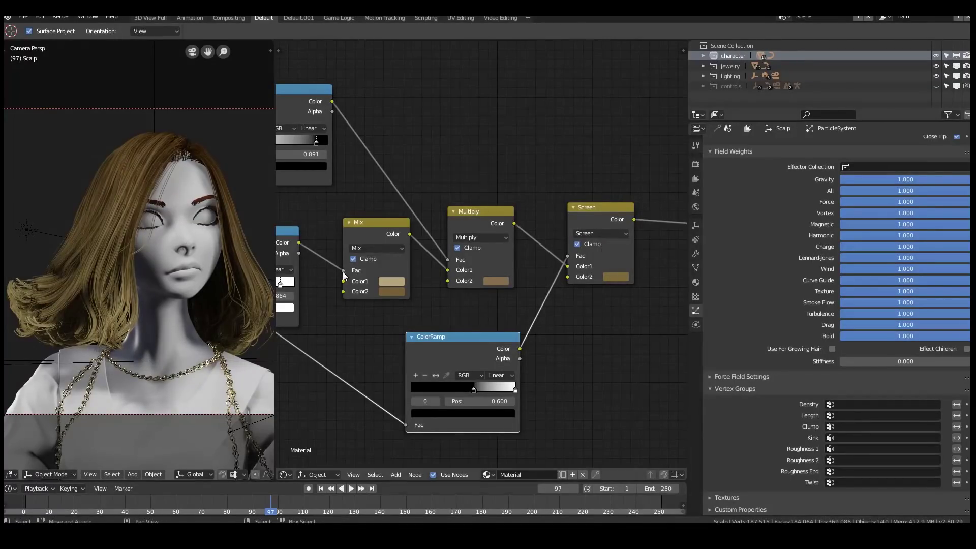
Shift the Screen node's ColorRamp away from it and move the Material Output farther from the Diffuse BSDF.
{"action": "left_click_drag", "start_coordinate": [468, 341], "coordinate": [435, 342]}
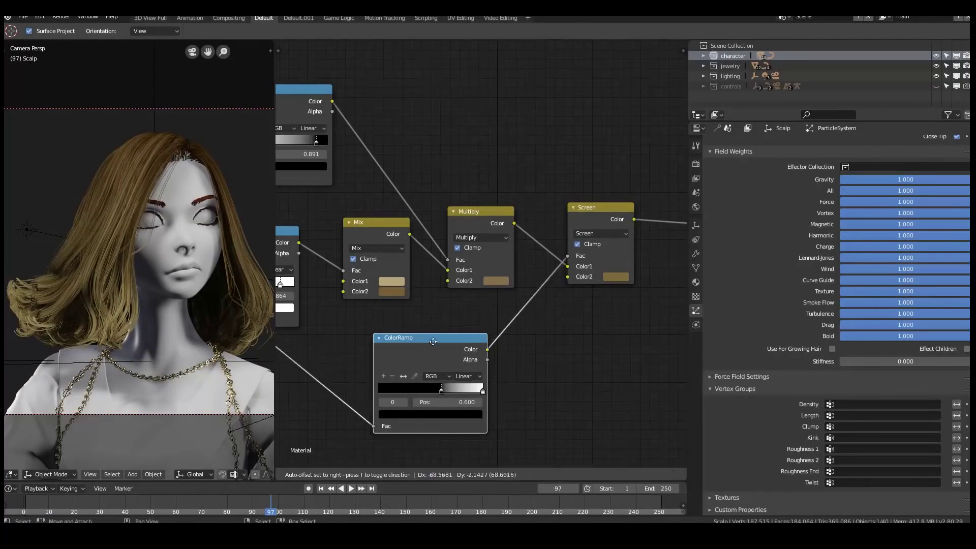
{"action": "middle_click_drag", "start_coordinate": [605, 239], "coordinate": [446, 251]}
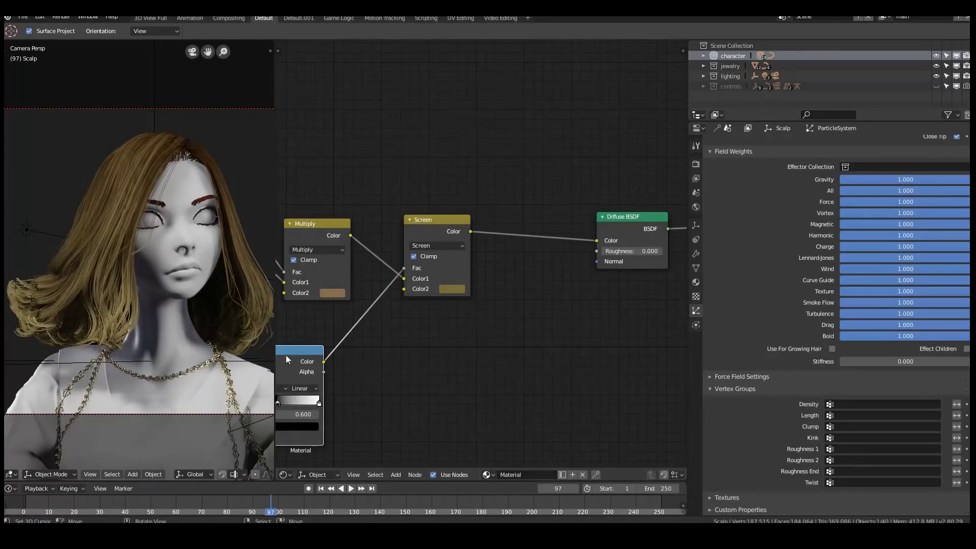
{"action": "scroll", "coordinate": [529, 300], "scroll_direction": "down", "scroll_amount": 1}
{"action": "left_click", "coordinate": [446, 227]}
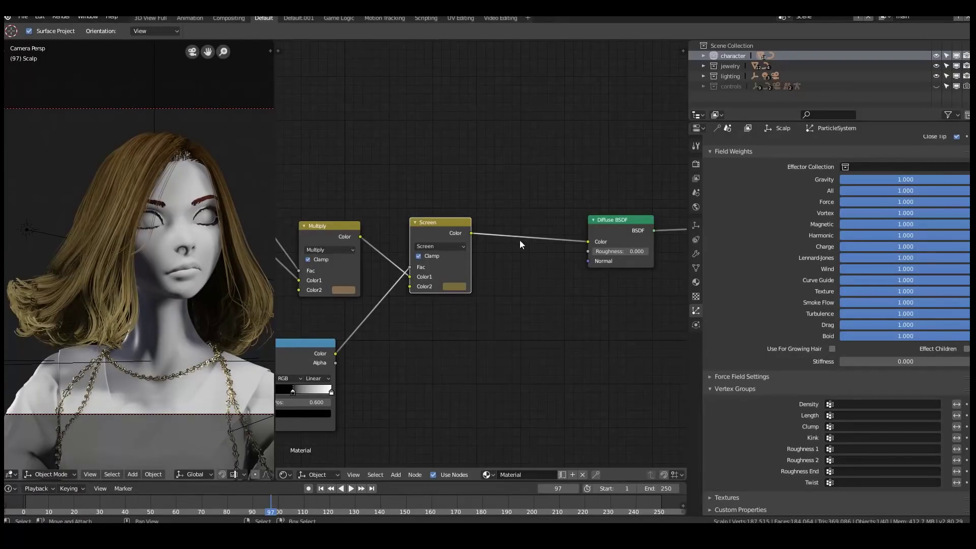
{"action": "scroll", "coordinate": [608, 236], "scroll_direction": "down", "scroll_amount": 3}
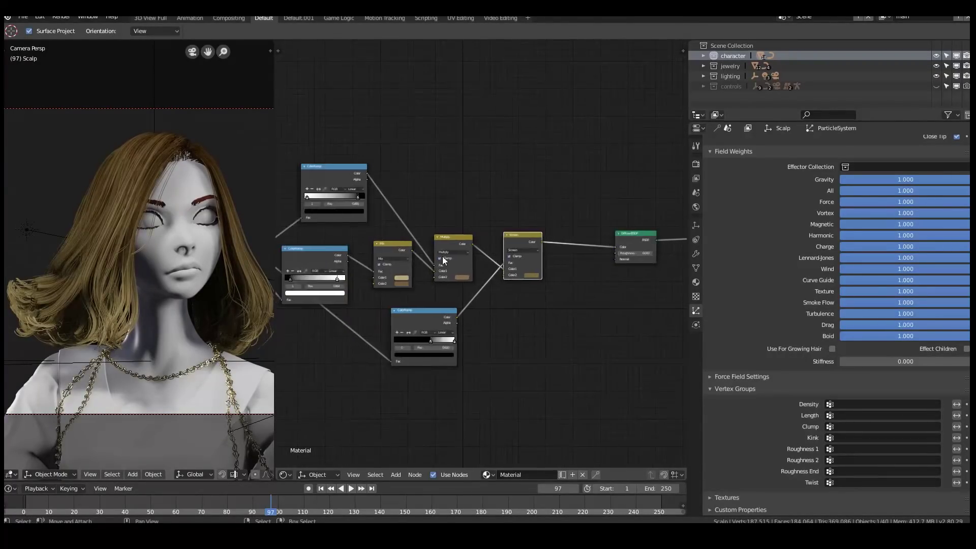
{"action": "middle_click_drag", "start_coordinate": [600, 288], "coordinate": [505, 270]}
{"action": "scroll", "coordinate": [505, 270], "scroll_direction": "up", "scroll_amount": 2}
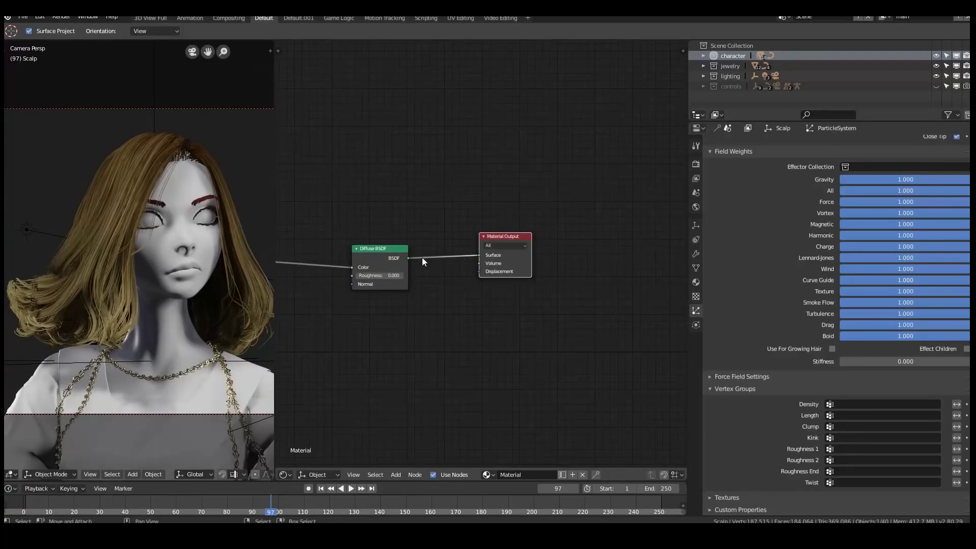
{"action": "left_click_drag", "start_coordinate": [506, 247], "coordinate": [621, 245]}
Add an Add Shader node and insert it between the Diffuse BSDF and the Material Output.
{"action": "key", "text": "shift+a"}
{"action": "mouse_move", "coordinate": [351, 111]}
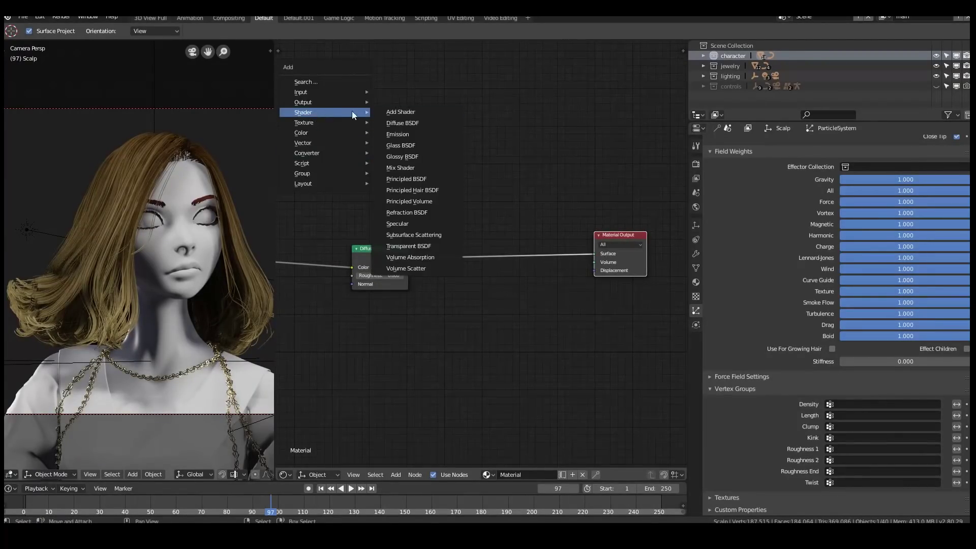
{"action": "left_click", "coordinate": [412, 111]}
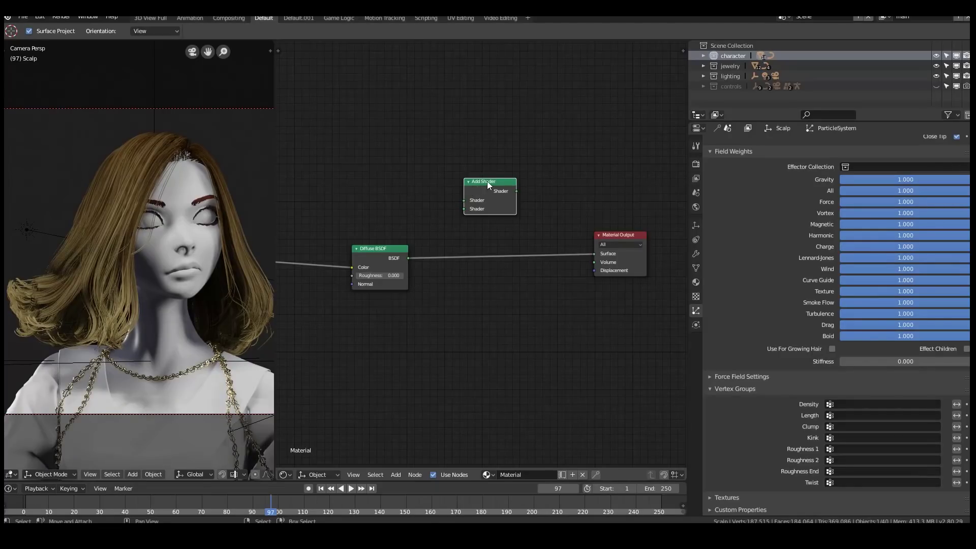
{"action": "mouse_move", "coordinate": [491, 187]}
{"action": "left_mouse_down"}
{"action": "mouse_move", "coordinate": [498, 232]}
{"action": "mouse_move", "coordinate": [489, 252]}
{"action": "left_mouse_up"}
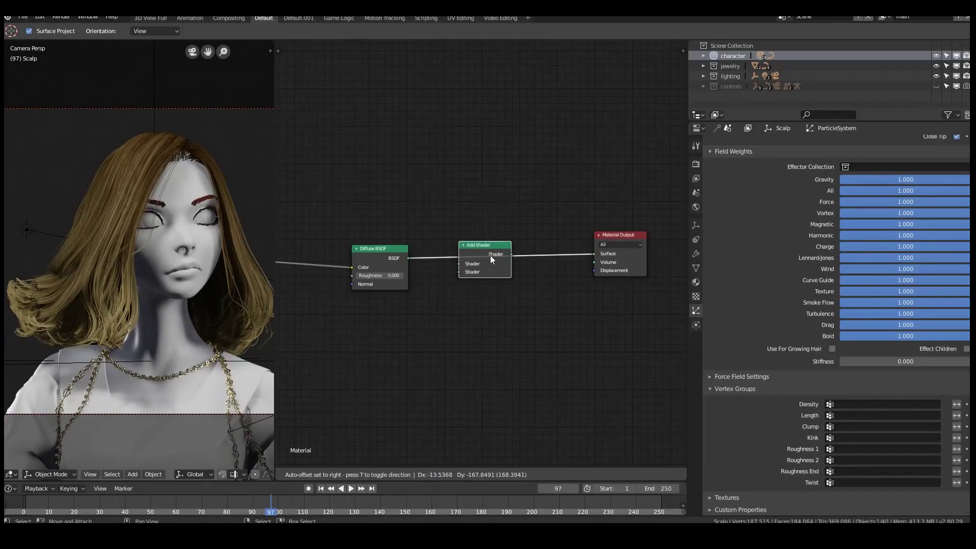
{"action": "scroll", "coordinate": [449, 280], "scroll_direction": "up", "scroll_amount": 2}
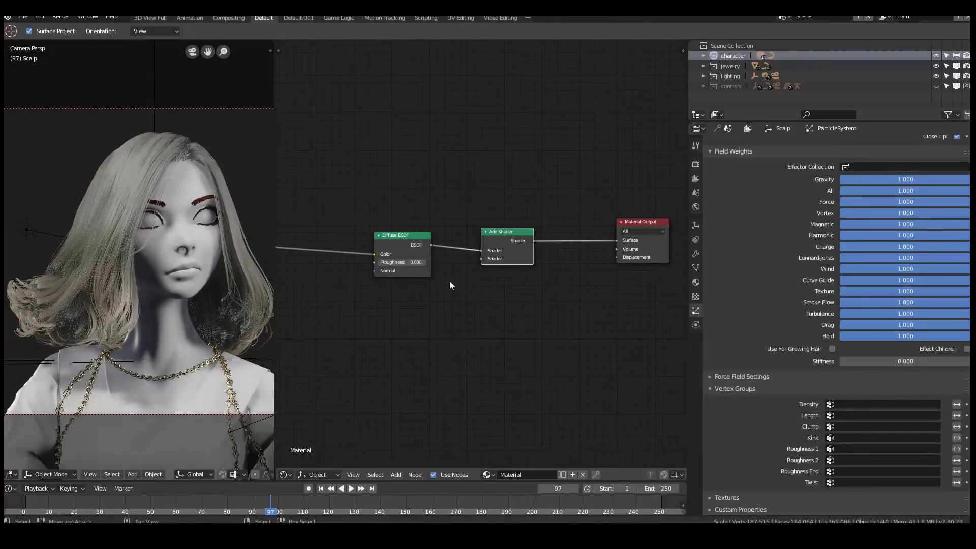
Add a Glossy BSDF below the Diffuse BSDF and connect it to the Add Shader's second Shader input.
{"action": "key", "text": "shift+a"}
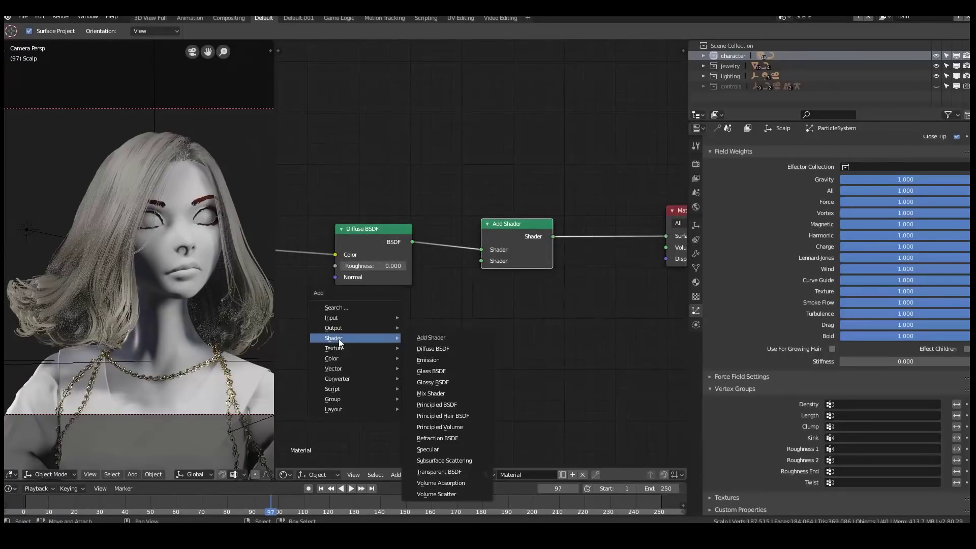
{"action": "key", "text": "Escape"}
{"action": "key", "text": "shift+a"}
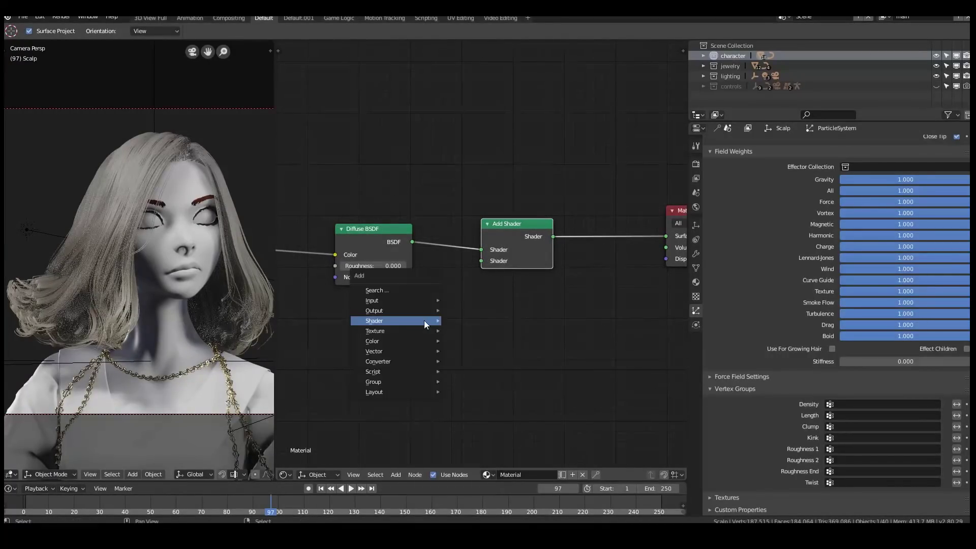
{"action": "mouse_move", "coordinate": [392, 321]}
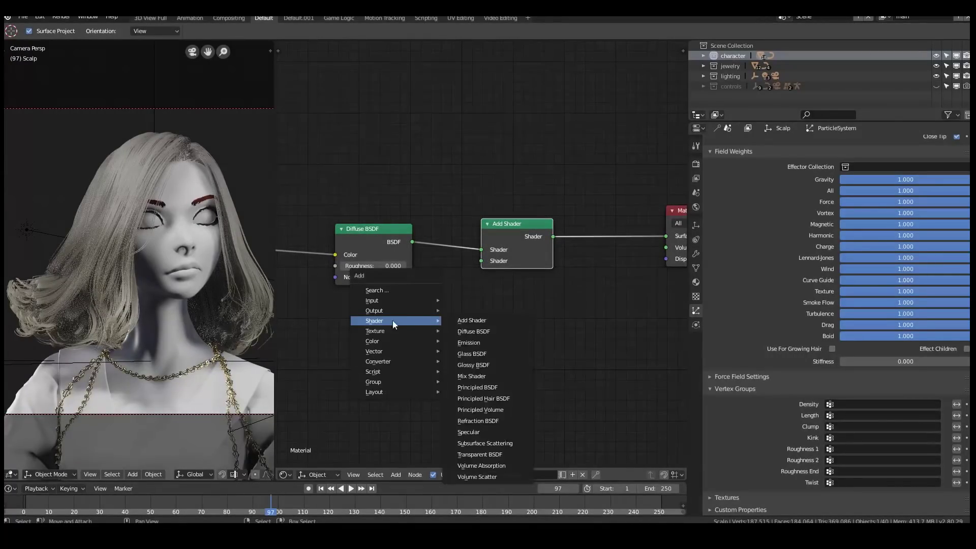
{"action": "left_click", "coordinate": [478, 364]}
{"action": "left_click", "coordinate": [338, 325]}
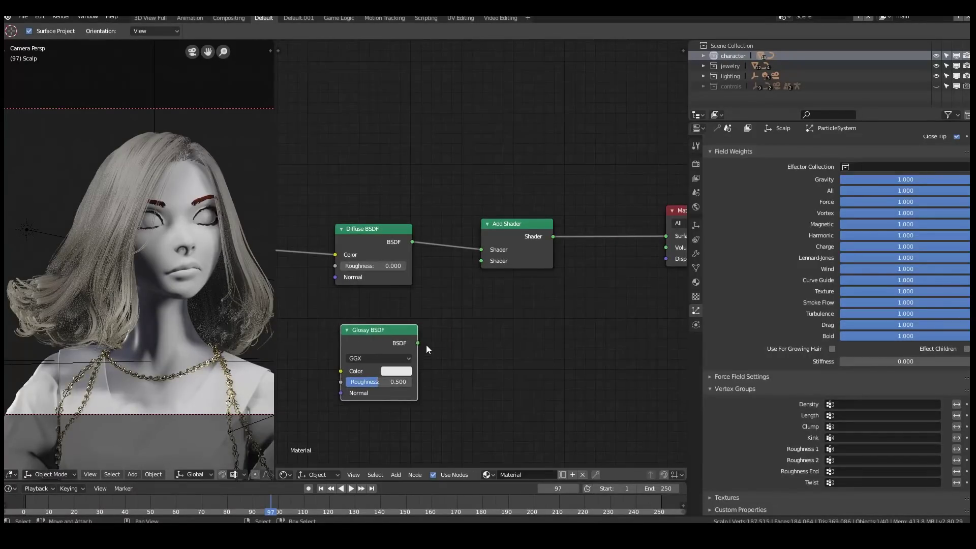
{"action": "left_click_drag", "start_coordinate": [418, 343], "coordinate": [479, 263]}
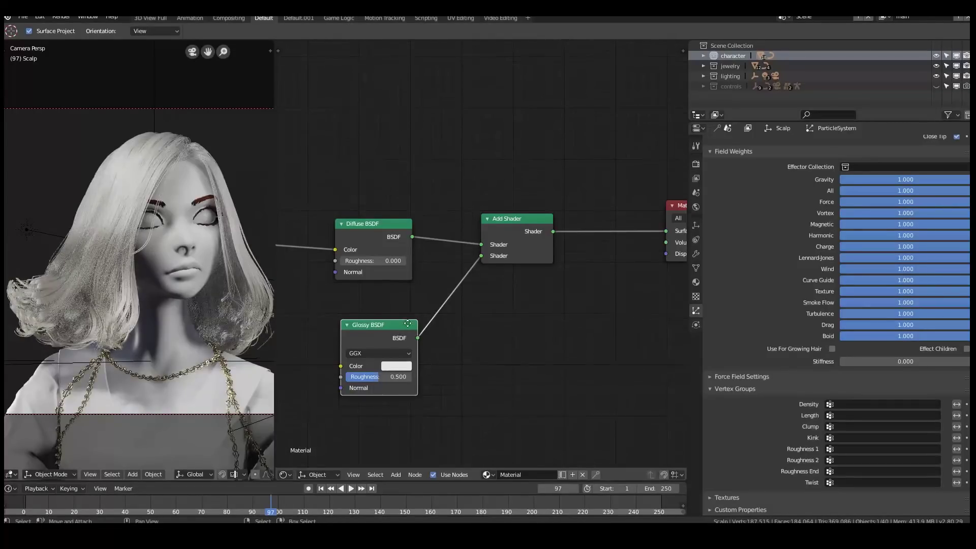
Darken the Glossy BSDF's Color to a dark warm grey and lower its Roughness to about 0.183.
{"action": "middle_click_drag", "start_coordinate": [389, 373], "coordinate": [463, 326]}
{"action": "left_click", "coordinate": [466, 321]}
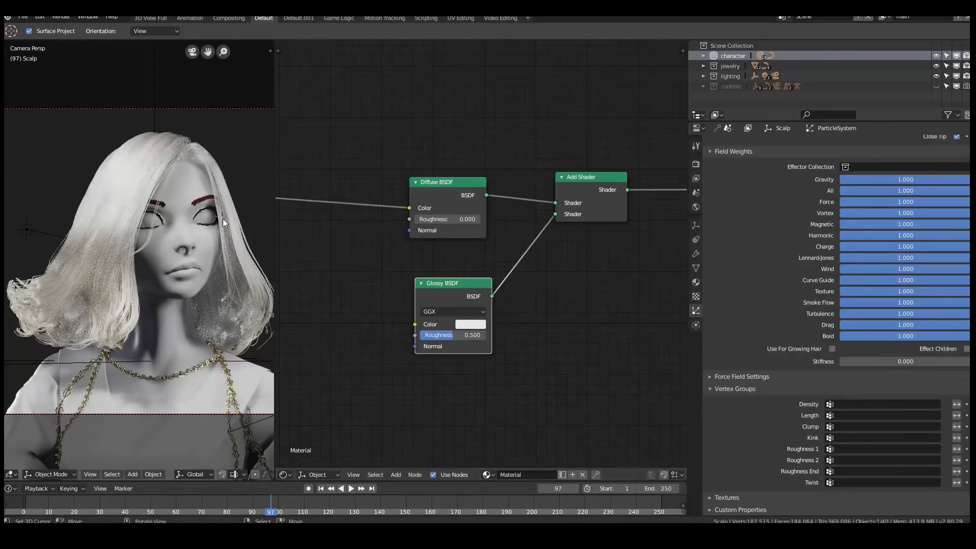
{"action": "left_click", "coordinate": [459, 323]}
{"action": "left_click", "coordinate": [544, 226]}
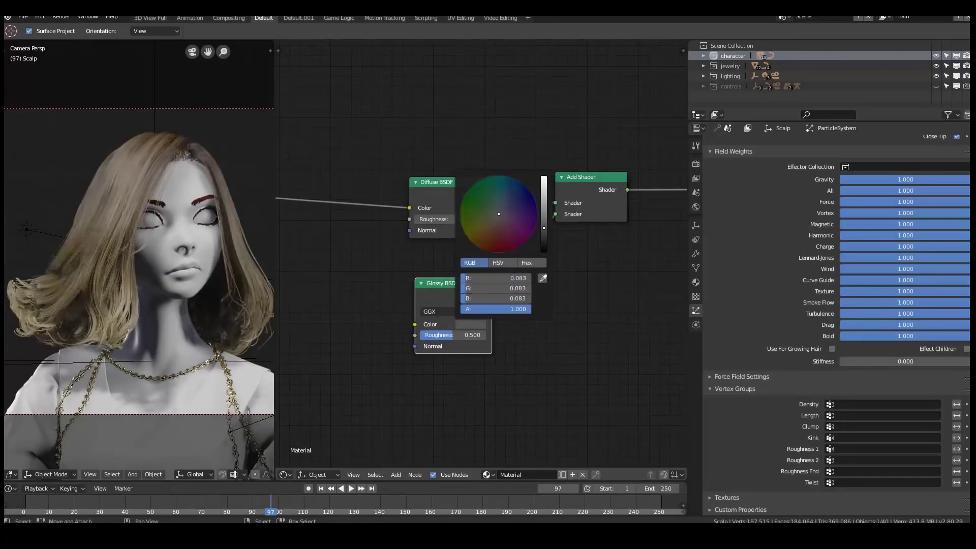
{"action": "left_click", "coordinate": [496, 219]}
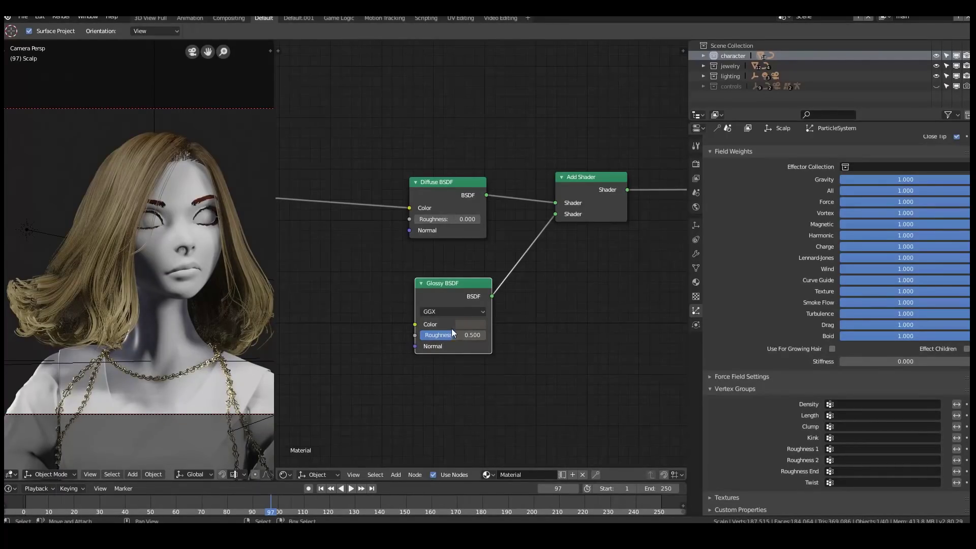
{"action": "left_click_drag", "start_coordinate": [460, 334], "coordinate": [438, 334]}
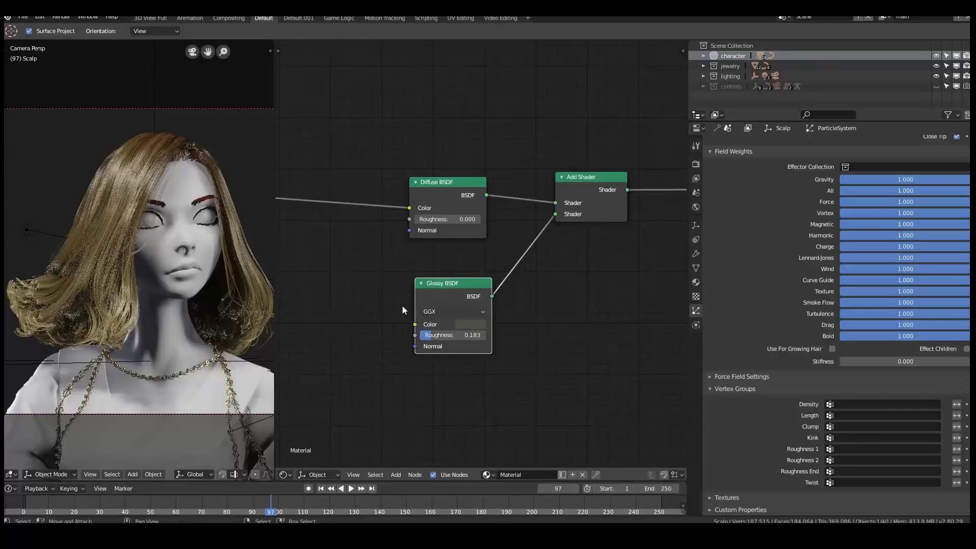
Darken the Glossy BSDF's Color further to about R 0.039, G 0.036, B 0.030 and set its Roughness to about 0.217.
{"action": "left_click", "coordinate": [480, 324]}
{"action": "left_click_drag", "start_coordinate": [544, 230], "coordinate": [544, 239]}
{"action": "left_click_drag", "start_coordinate": [438, 334], "coordinate": [438, 334]}
{"action": "left_click", "coordinate": [480, 324]}
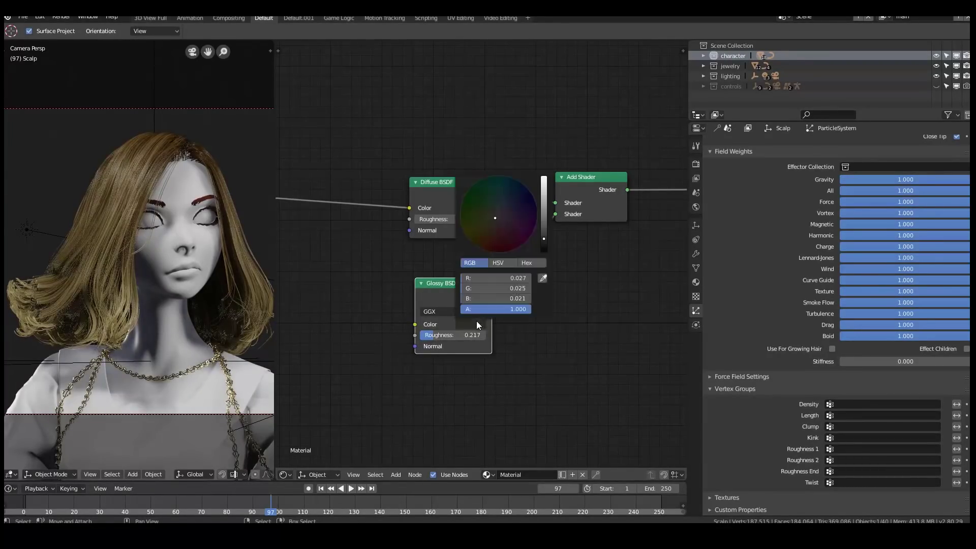
{"action": "left_click", "coordinate": [542, 233]}
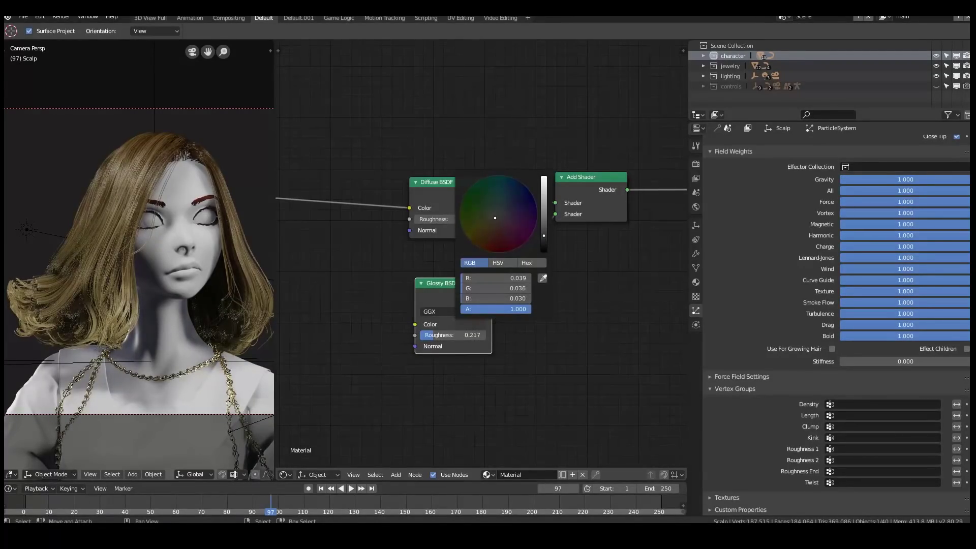
Move the Material Output farther away and insert a duplicate Add Shader between it and the existing Add Shader.
{"action": "scroll", "coordinate": [442, 259], "scroll_direction": "right", "scroll_amount": 5, "text": "ctrl"}
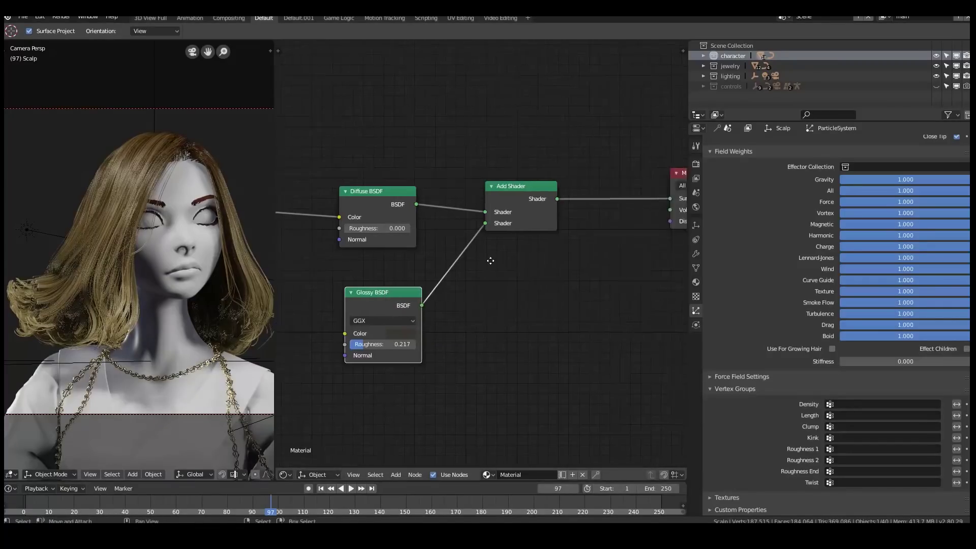
{"action": "left_click_drag", "start_coordinate": [589, 189], "coordinate": [679, 187]}
{"action": "left_click", "coordinate": [432, 205]}
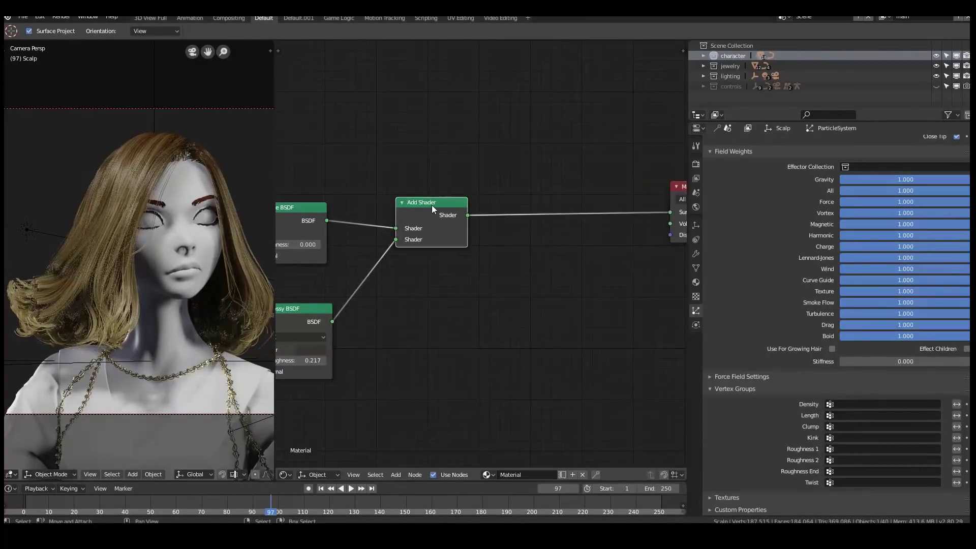
{"action": "key", "text": "shift+d"}
{"action": "left_click", "coordinate": [557, 202]}
Duplicate the Glossy BSDF and connect the copy to the second Add Shader's free Shader input.
{"action": "middle_click_drag", "start_coordinate": [315, 345], "coordinate": [364, 340]}
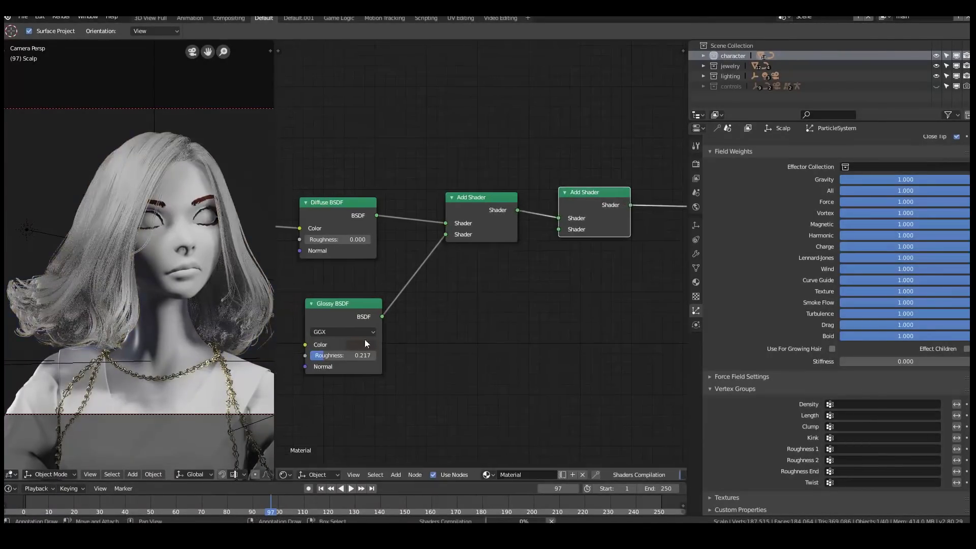
{"action": "left_click", "coordinate": [357, 306]}
{"action": "key", "text": "shift+d"}
{"action": "left_click", "coordinate": [473, 311]}
{"action": "left_click_drag", "start_coordinate": [497, 321], "coordinate": [558, 230]}
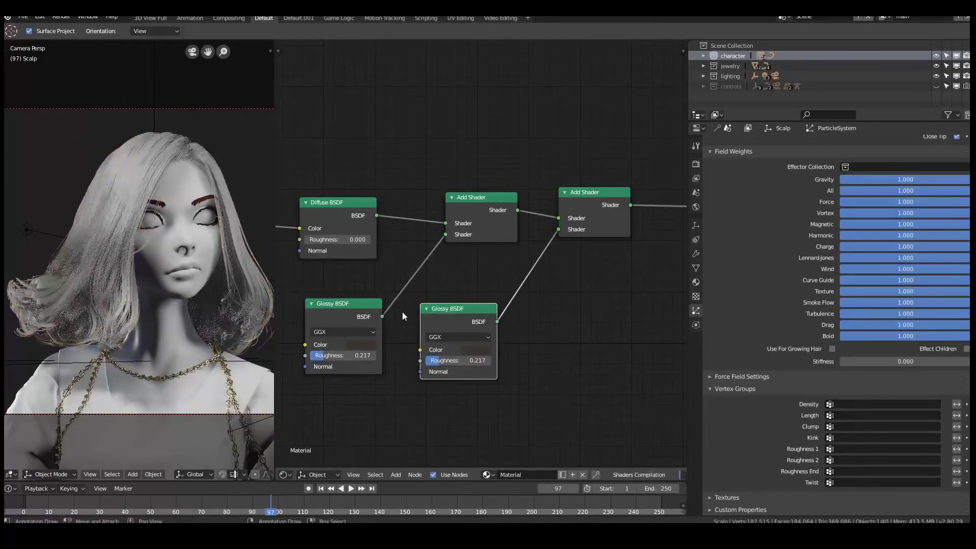
Set the duplicated Glossy BSDF's Roughness to 0.150 and its Color to about R 0.024, G 0.022, B 0.018.
{"action": "left_click", "coordinate": [472, 348]}
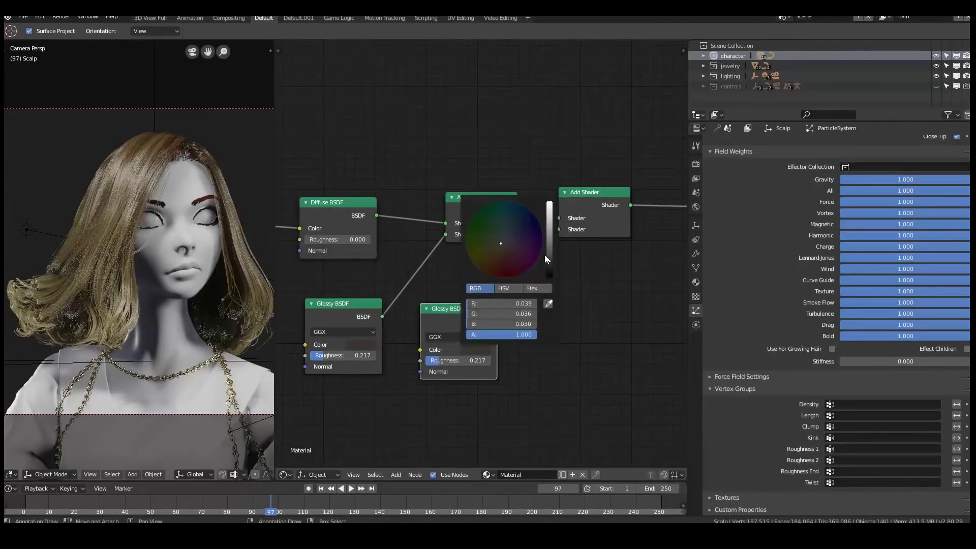
{"action": "left_click", "coordinate": [548, 254]}
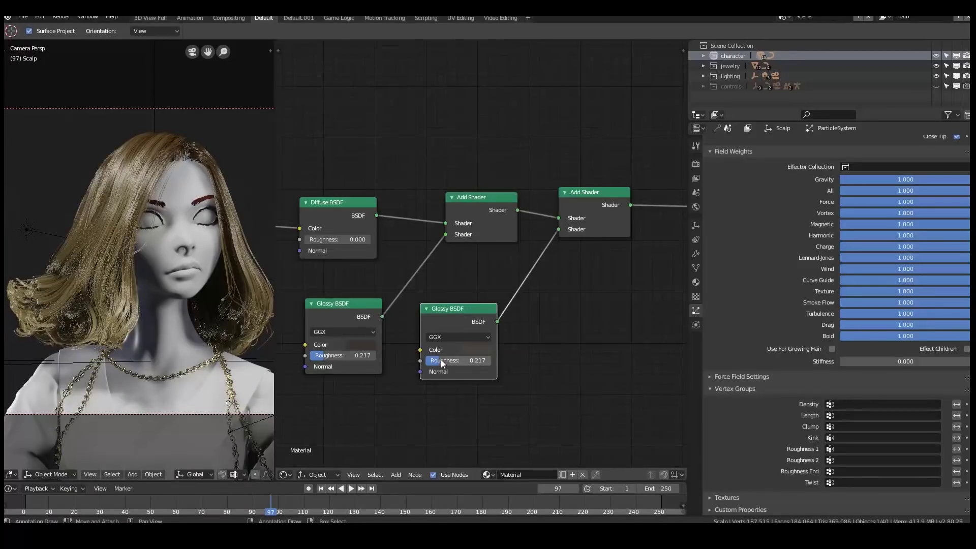
{"action": "left_click_drag", "start_coordinate": [438, 364], "coordinate": [464, 389]}
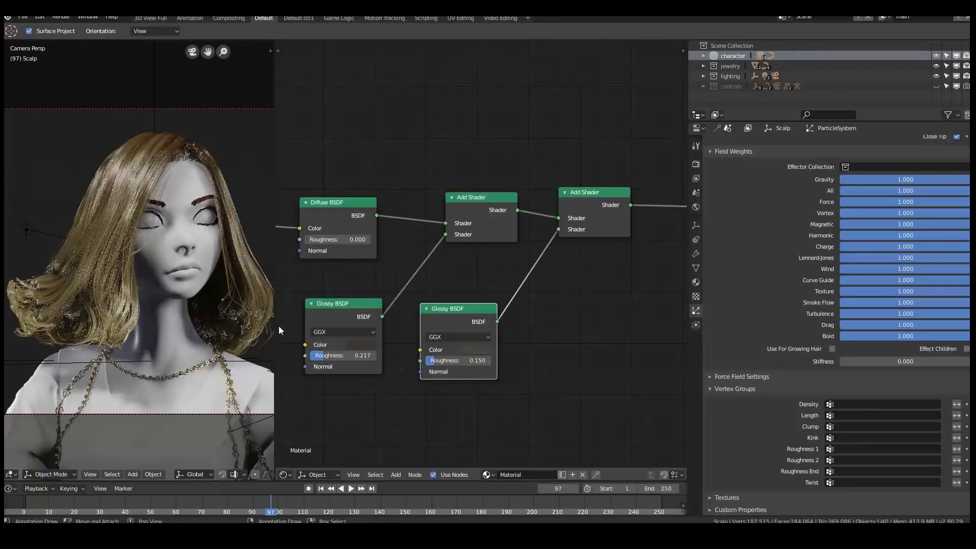
{"action": "left_click", "coordinate": [477, 349]}
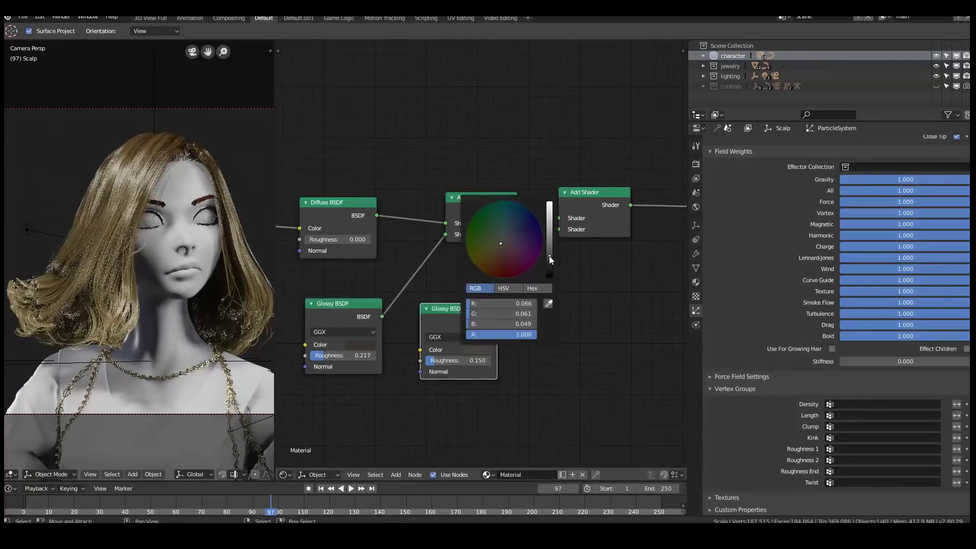
{"action": "left_click_drag", "start_coordinate": [549, 257], "coordinate": [550, 265]}
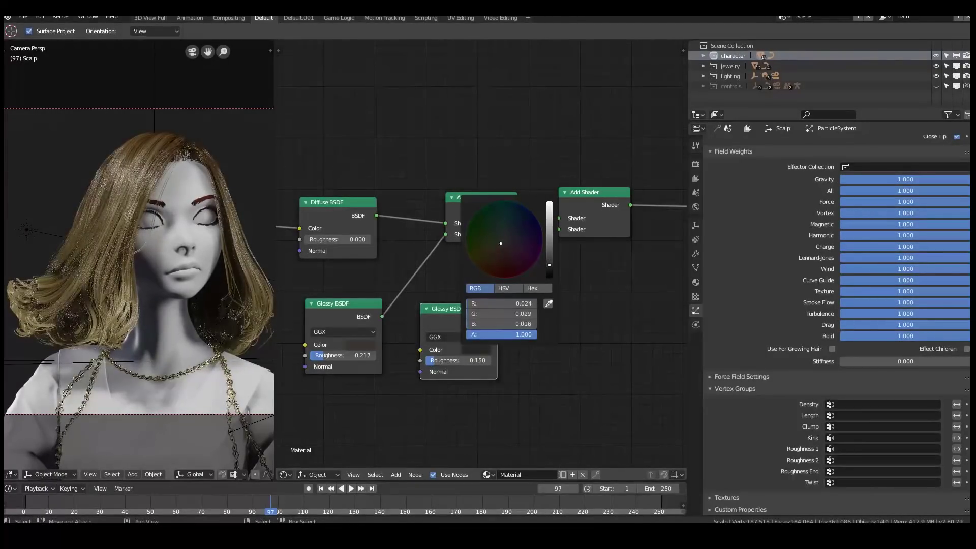
Set the first Glossy BSDF's Roughness to 0.25 and darken its Color to about R 0.031, G 0.028, B 0.023.
{"action": "middle_click_drag", "start_coordinate": [410, 330], "coordinate": [436, 329]}
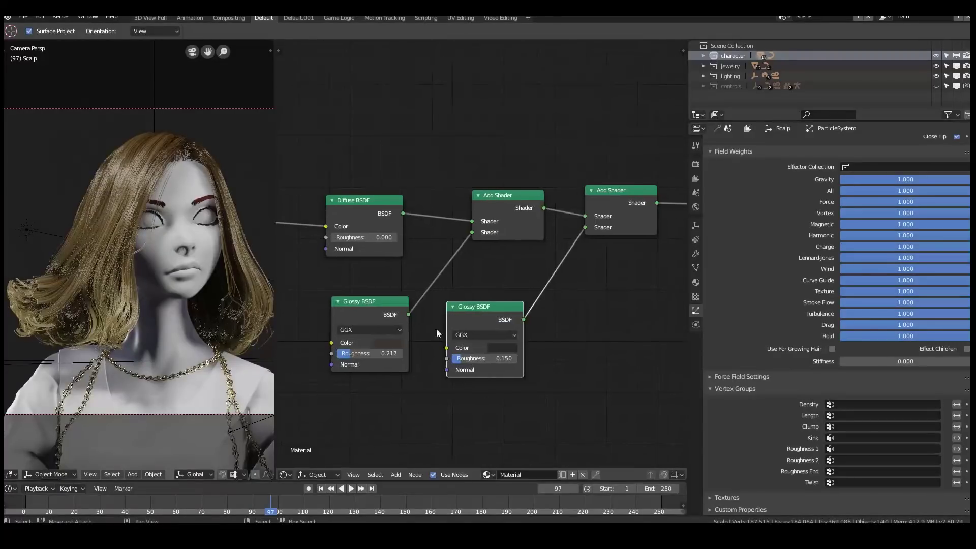
{"action": "left_click", "coordinate": [348, 352]}
{"action": "type", "text": "0.25"}
{"action": "key", "text": "Return"}
{"action": "left_click", "coordinate": [389, 343]}
Lighten the second Glossy BSDF's Color slightly and shift the first Glossy BSDF's Color to a warmer dark brown.
{"action": "left_click_drag", "start_coordinate": [489, 307], "coordinate": [498, 299]}
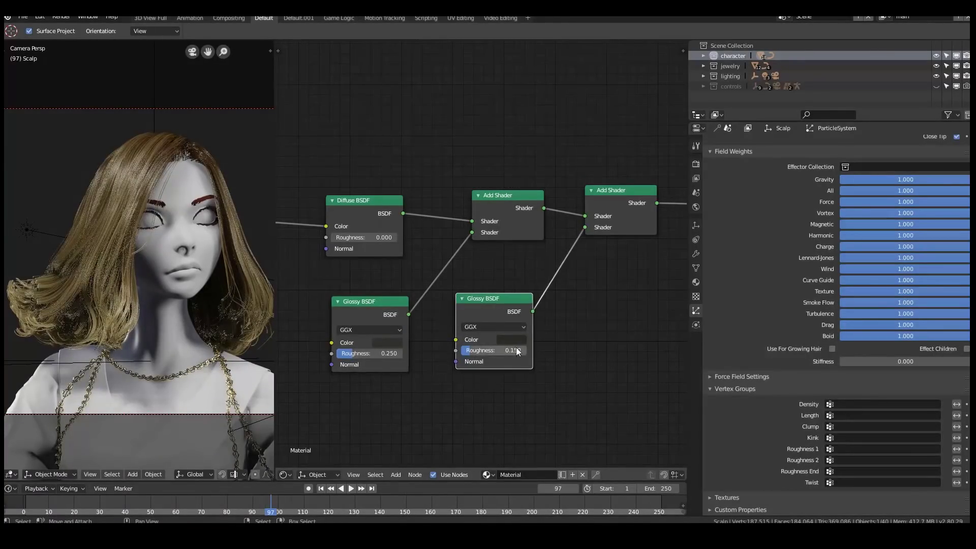
{"action": "left_click", "coordinate": [515, 342]}
{"action": "left_click", "coordinate": [510, 340]}
{"action": "left_click", "coordinate": [389, 343]}
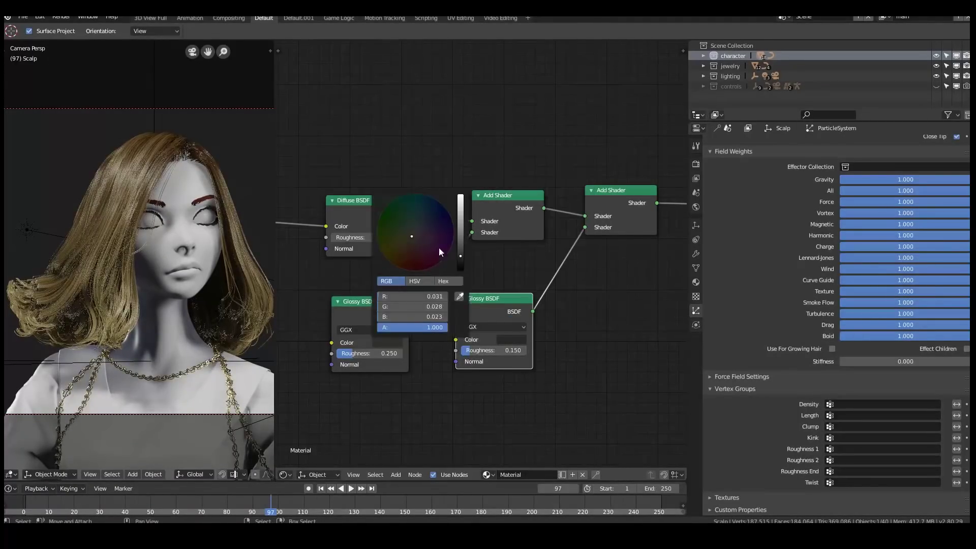
{"action": "left_click_drag", "start_coordinate": [409, 240], "coordinate": [413, 241]}
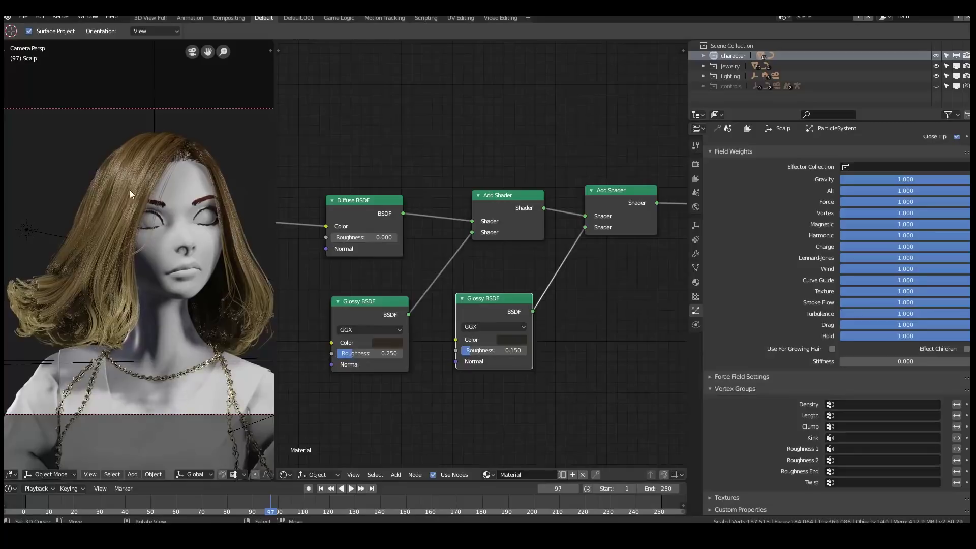
Duplicate the Screen node and insert the copy between the original Screen node and the Diffuse BSDF.
{"action": "middle_click_drag", "start_coordinate": [343, 288], "coordinate": [473, 250]}
{"action": "left_click", "coordinate": [398, 191]}
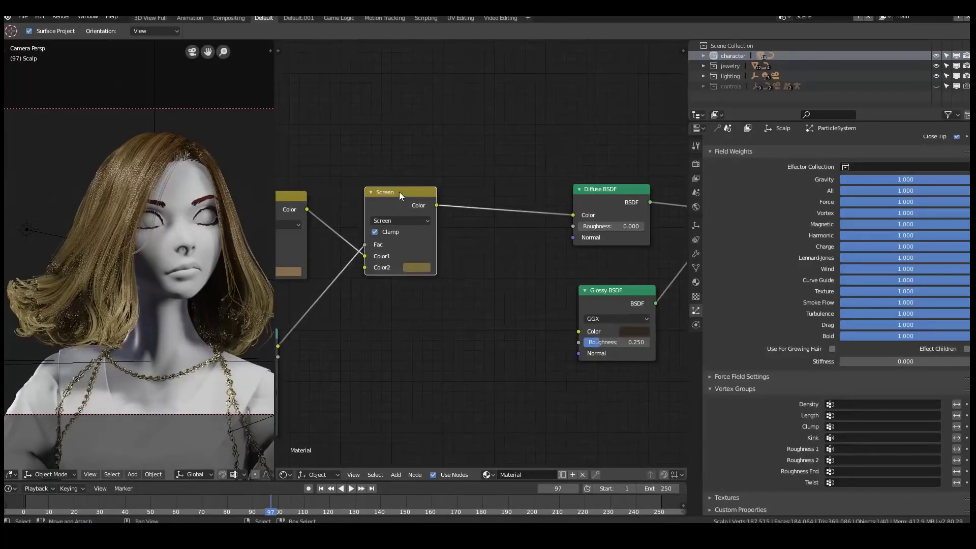
{"action": "key", "text": "shift+d"}
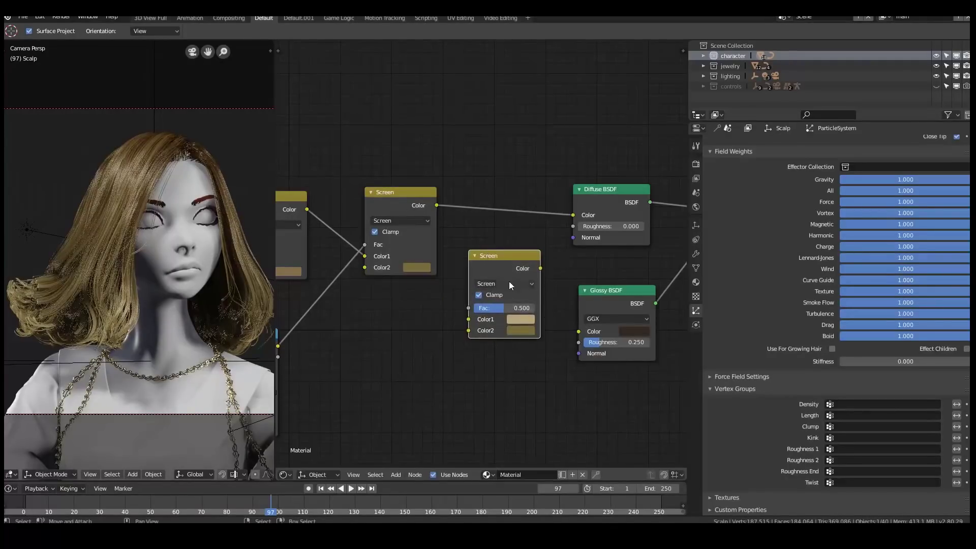
{"action": "left_click", "coordinate": [497, 186]}
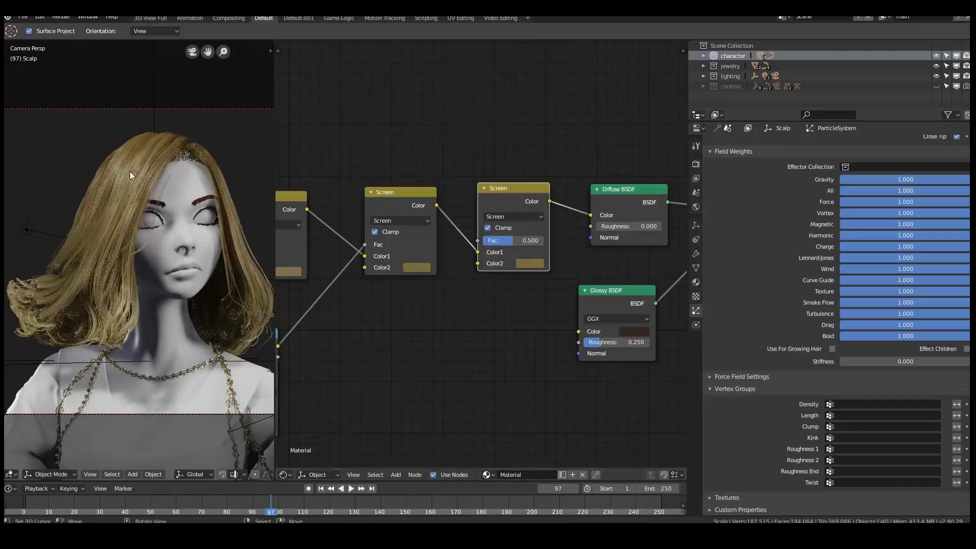
Set the duplicated Screen node's Fac to 1.000 and change its Color2 to a dark orange-brown.
{"action": "left_click", "coordinate": [539, 266]}
{"action": "left_click_drag", "start_coordinate": [604, 154], "coordinate": [604, 162]}
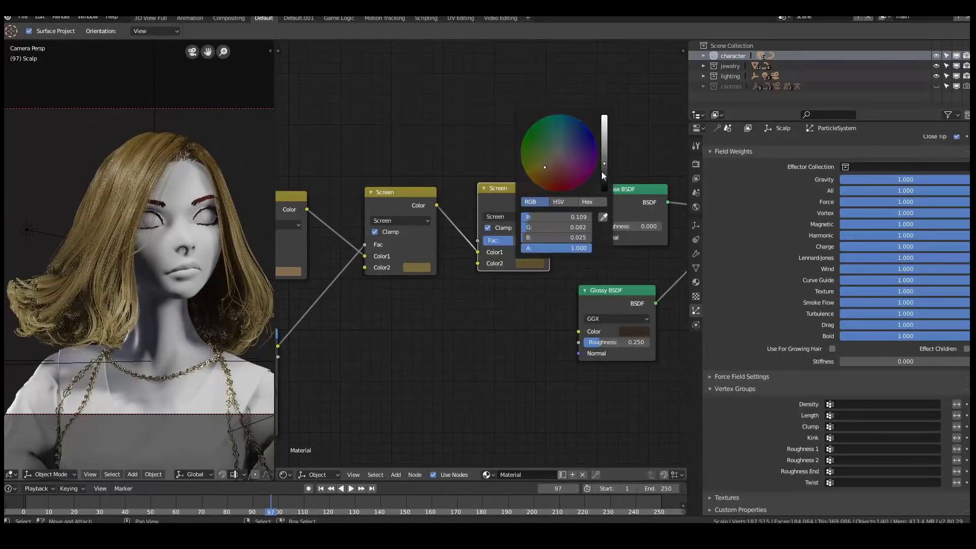
{"action": "left_click", "coordinate": [530, 264]}
{"action": "left_click_drag", "start_coordinate": [608, 181], "coordinate": [604, 174]}
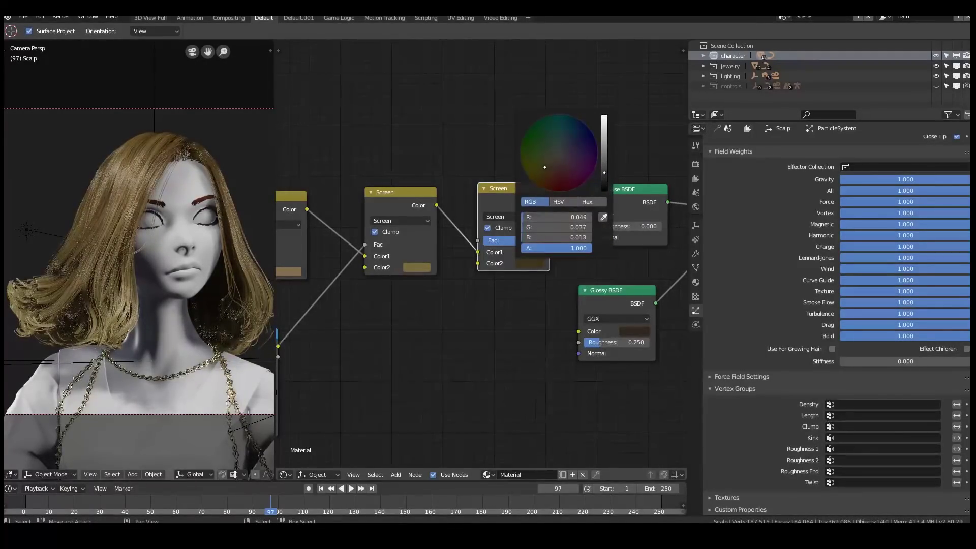
{"action": "left_click", "coordinate": [530, 264]}
{"action": "left_click_drag", "start_coordinate": [545, 172], "coordinate": [556, 178]}
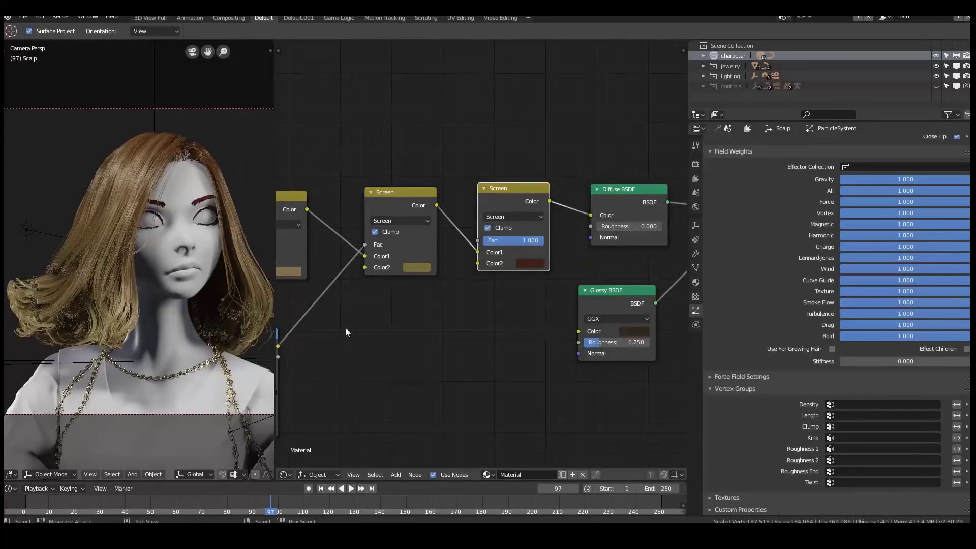
{"action": "left_click", "coordinate": [537, 264]}
{"action": "left_click_drag", "start_coordinate": [605, 176], "coordinate": [605, 167]}
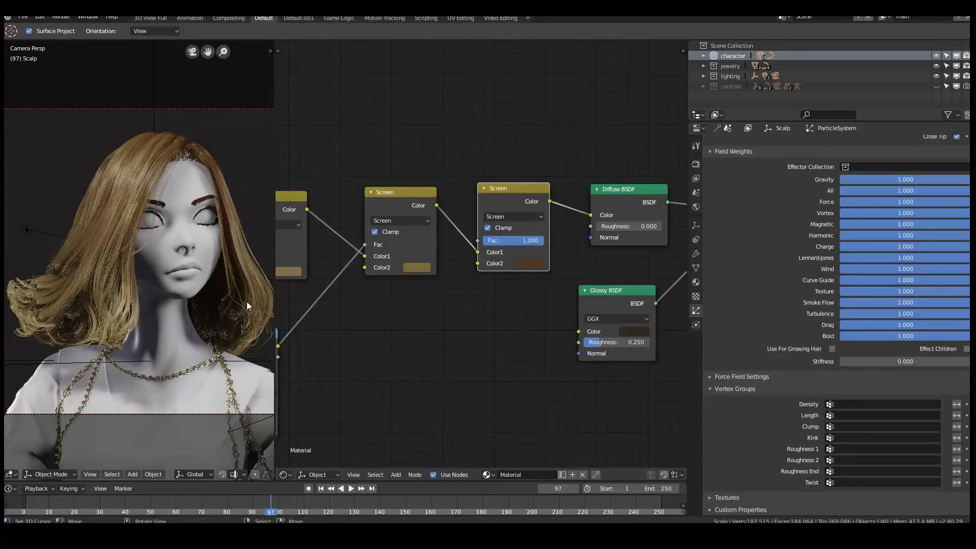
Widen the 3D viewport and set the hair shape in the render settings to Strip.
{"action": "left_click_drag", "start_coordinate": [276, 281], "coordinate": [406, 281]}
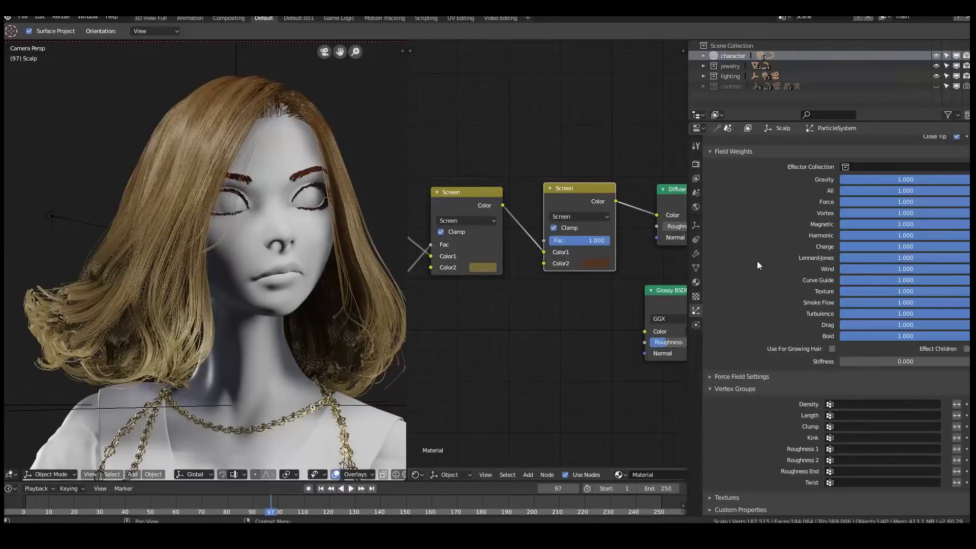
{"action": "left_click", "coordinate": [697, 164]}
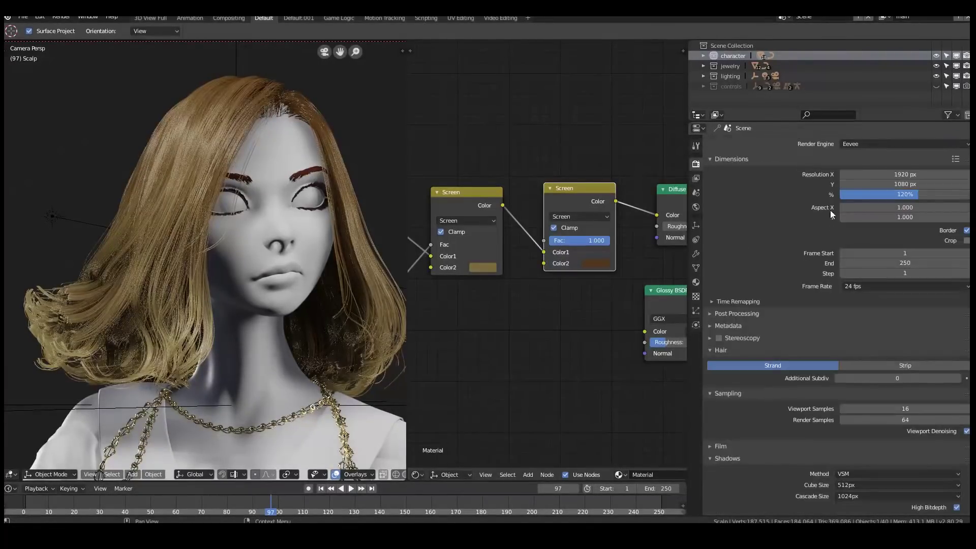
{"action": "scroll", "coordinate": [841, 353], "scroll_direction": "down", "scroll_amount": 3}
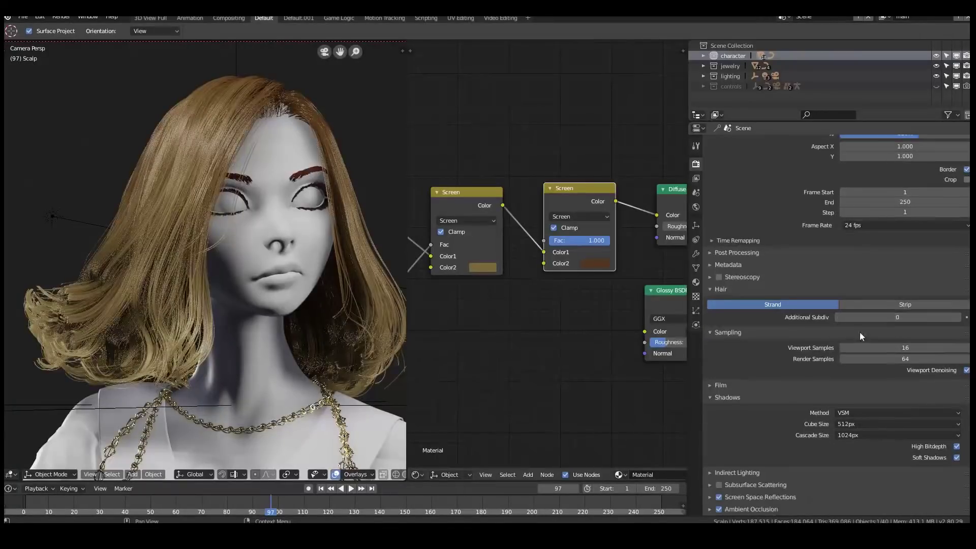
{"action": "left_click", "coordinate": [880, 305]}
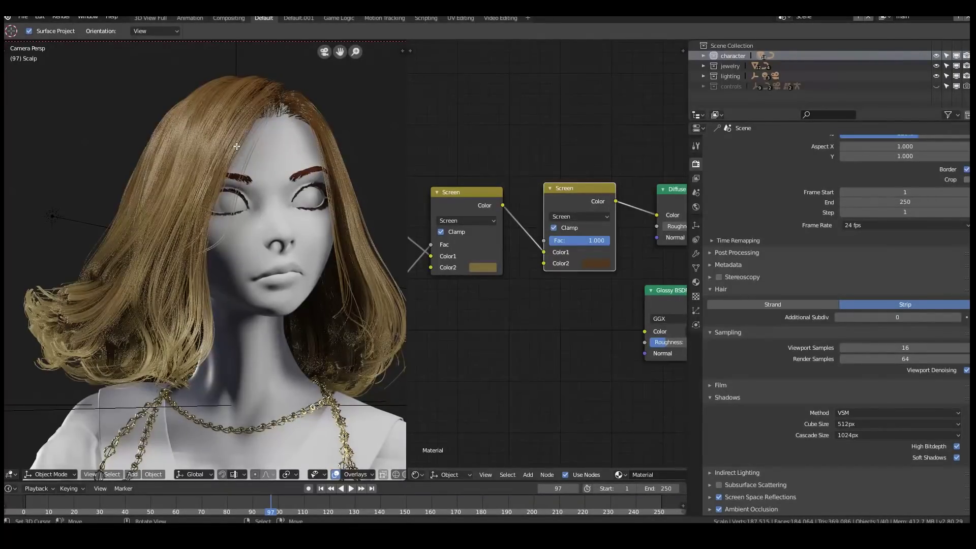
Render the current frame with the strip-shaped hair and maximize the area showing the render result.
{"action": "key", "text": "Tab"}
{"action": "key", "text": "Tab"}
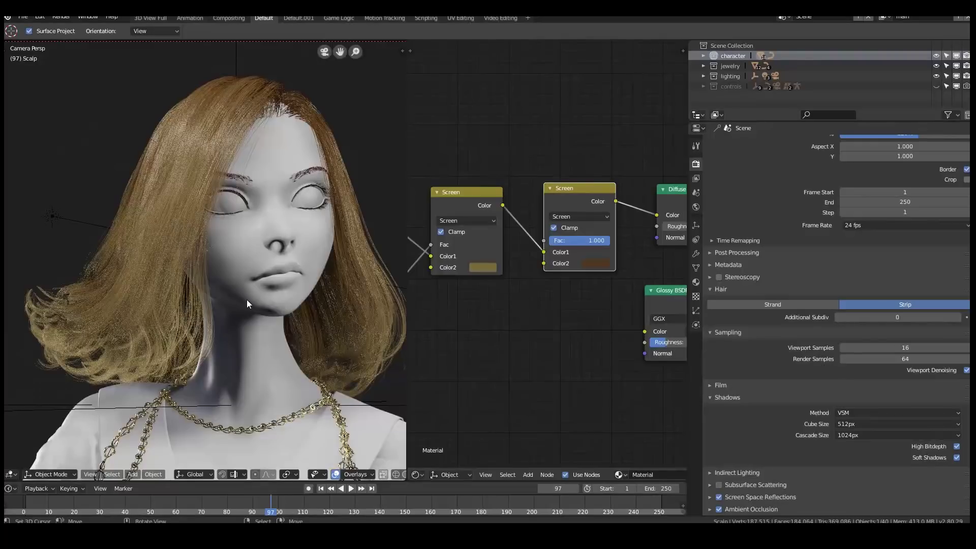
{"action": "key", "text": "F12"}
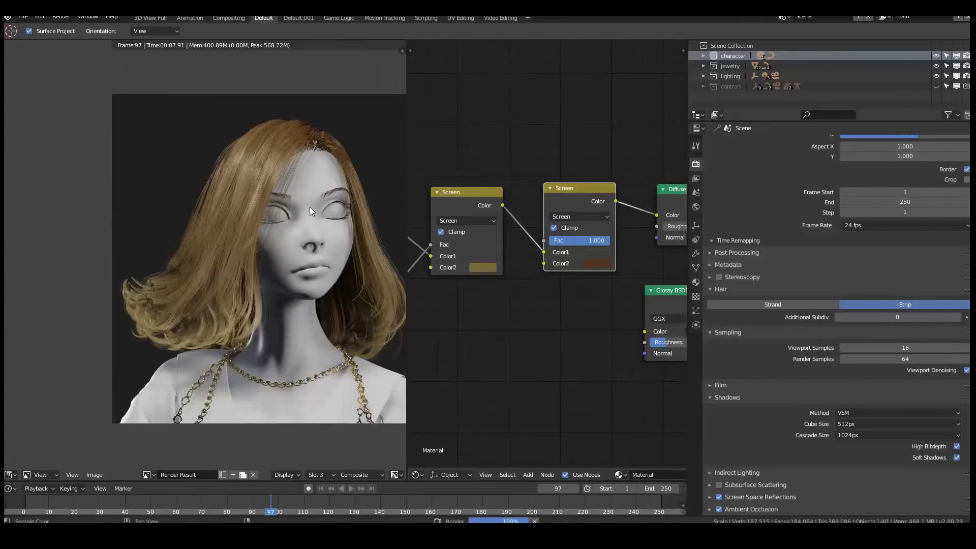
{"action": "scroll", "coordinate": [313, 197], "scroll_direction": "up", "scroll_amount": 4}
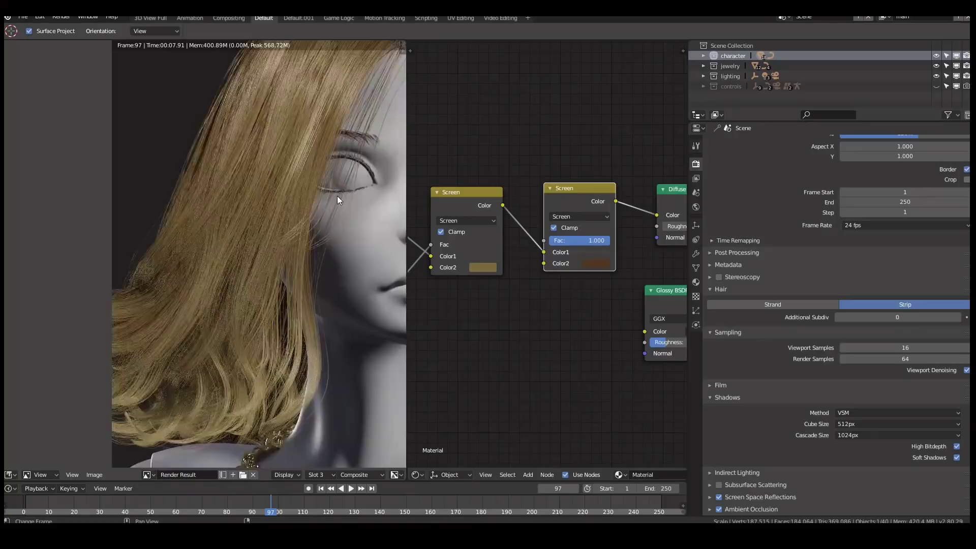
{"action": "scroll", "coordinate": [337, 196], "scroll_direction": "down", "scroll_amount": 3}
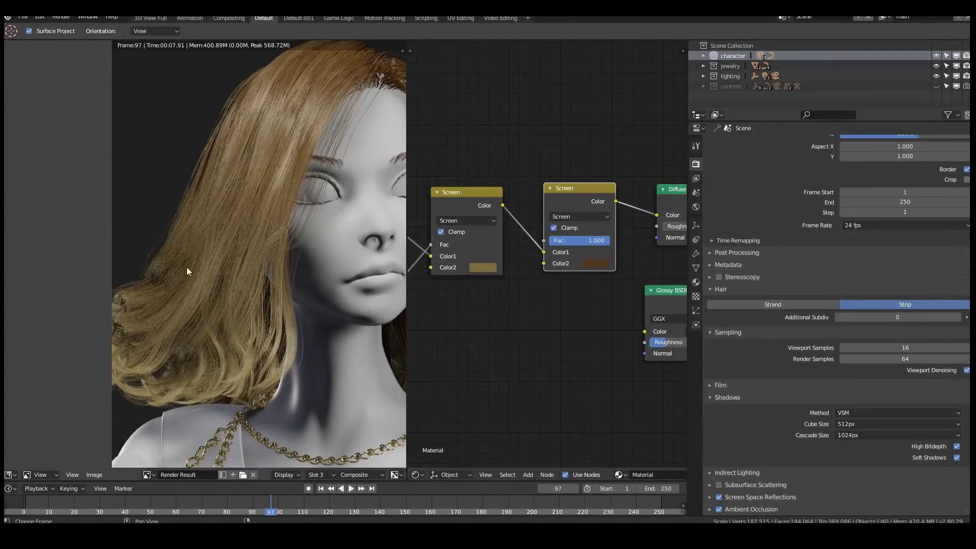
{"action": "right_click", "coordinate": [120, 478]}
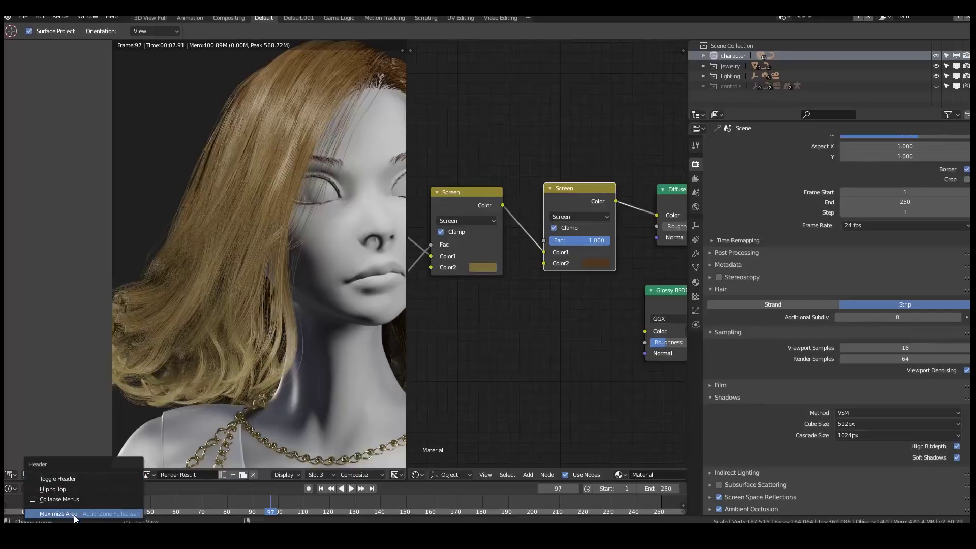
{"action": "left_click", "coordinate": [72, 513]}
Examine the rendered hair up close, from the dark roots and side strands to the curled tips, and in full view.
{"action": "scroll", "coordinate": [567, 239], "scroll_direction": "up", "scroll_amount": 6}
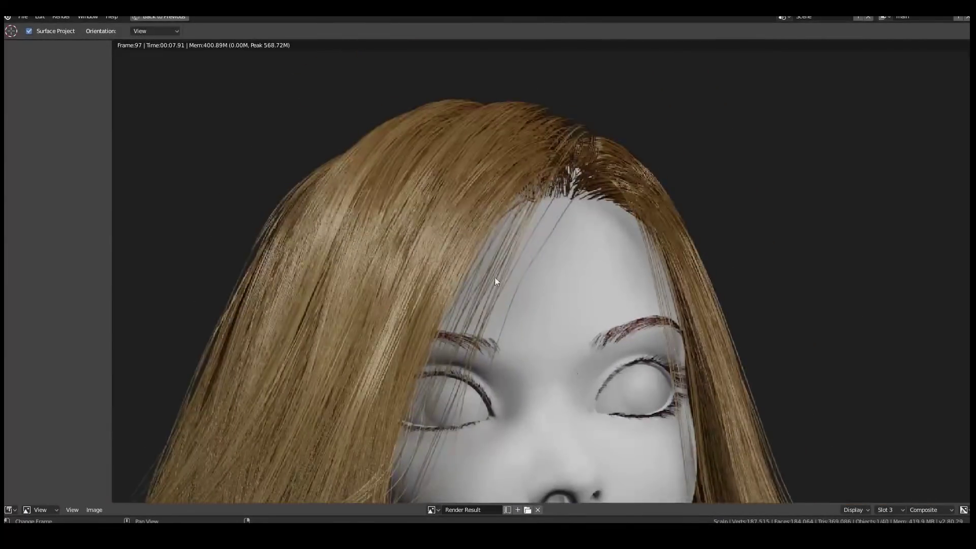
{"action": "scroll", "coordinate": [462, 200], "scroll_direction": "up", "scroll_amount": 1}
{"action": "scroll", "coordinate": [461, 199], "scroll_direction": "down", "scroll_amount": 5}
{"action": "scroll", "coordinate": [441, 236], "scroll_direction": "up", "scroll_amount": 3}
{"action": "middle_click_drag", "start_coordinate": [440, 236], "coordinate": [510, 248]}
{"action": "scroll", "coordinate": [520, 245], "scroll_direction": "down", "scroll_amount": 1}
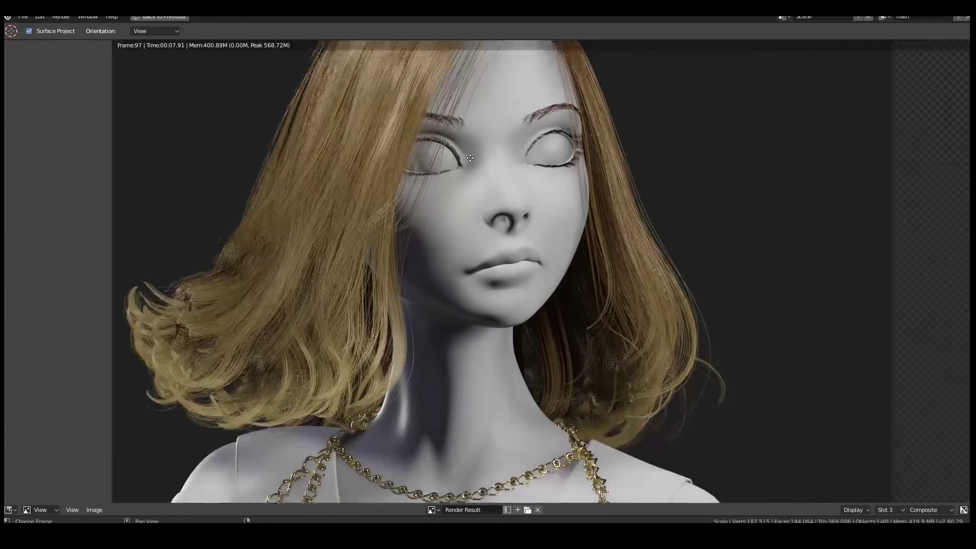
{"action": "scroll", "coordinate": [615, 276], "scroll_direction": "up", "scroll_amount": 2}
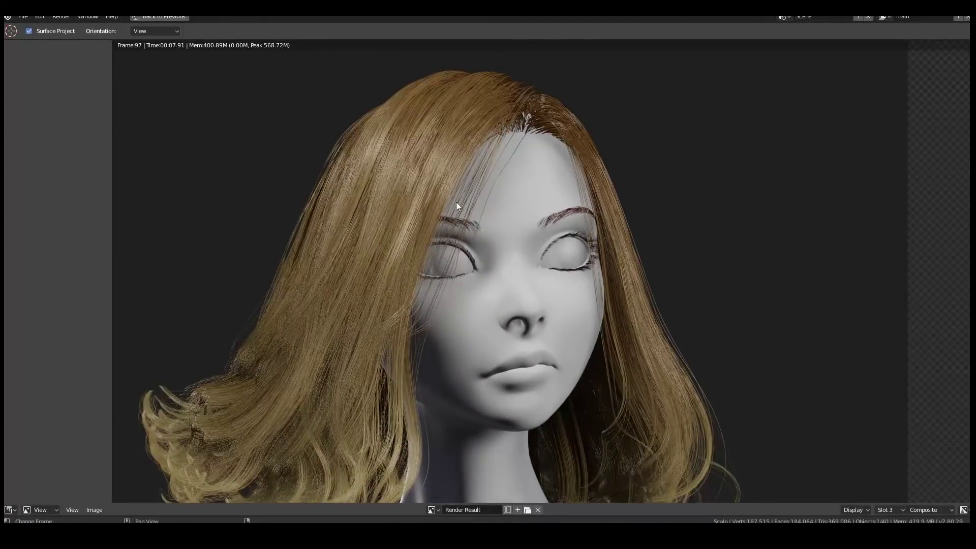
{"action": "scroll", "coordinate": [449, 165], "scroll_direction": "up", "scroll_amount": 3}
{"action": "middle_click_drag", "start_coordinate": [414, 283], "coordinate": [617, 135]}
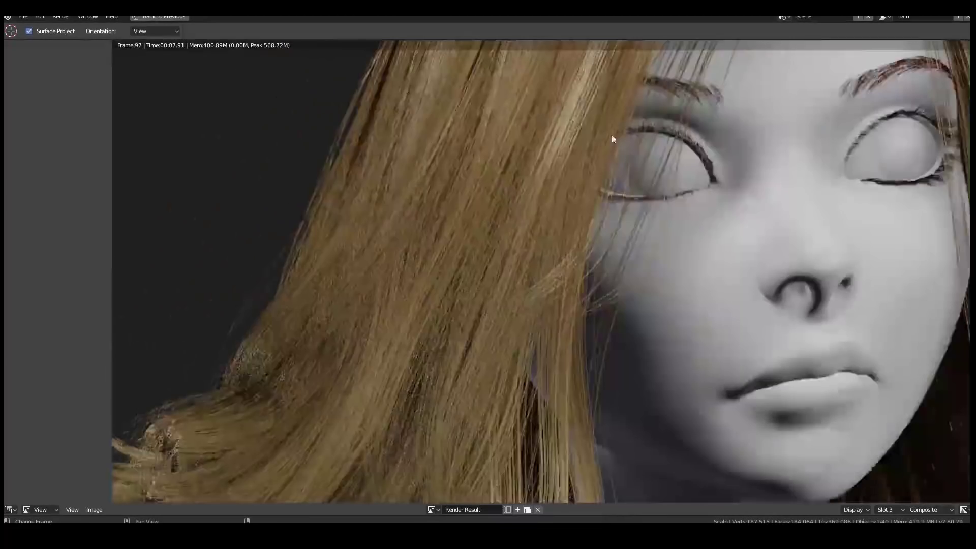
{"action": "middle_click_drag", "start_coordinate": [465, 348], "coordinate": [593, 144]}
{"action": "scroll", "coordinate": [512, 320], "scroll_direction": "up", "scroll_amount": 2}
{"action": "middle_click_drag", "start_coordinate": [499, 270], "coordinate": [401, 412]}
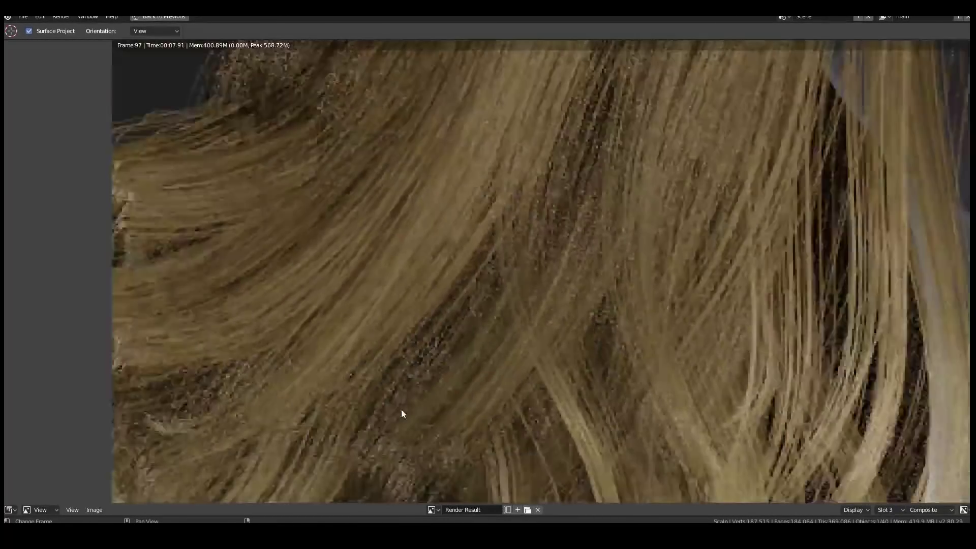
{"action": "scroll", "coordinate": [386, 366], "scroll_direction": "down", "scroll_amount": 1}
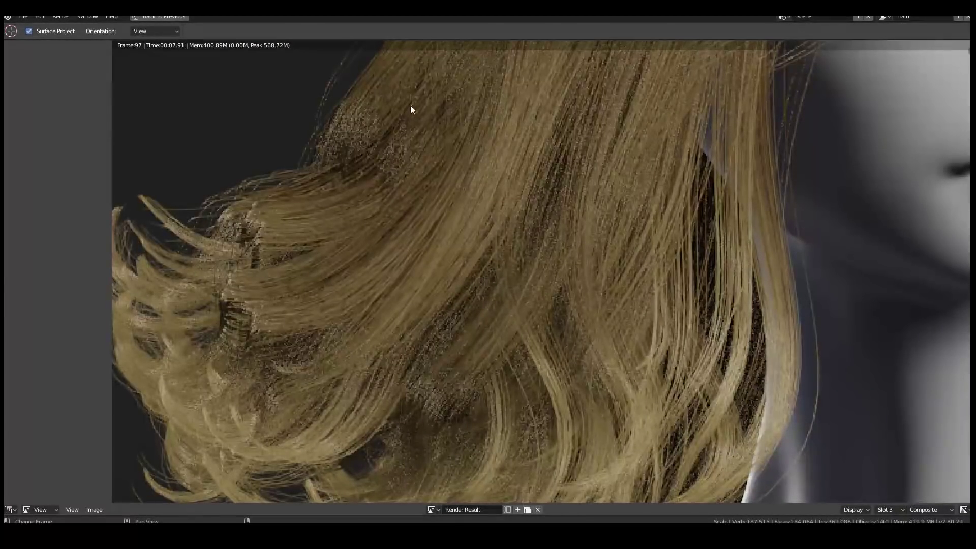
{"action": "scroll", "coordinate": [408, 124], "scroll_direction": "down", "scroll_amount": 5}
{"action": "middle_click_drag", "start_coordinate": [618, 130], "coordinate": [563, 316]}
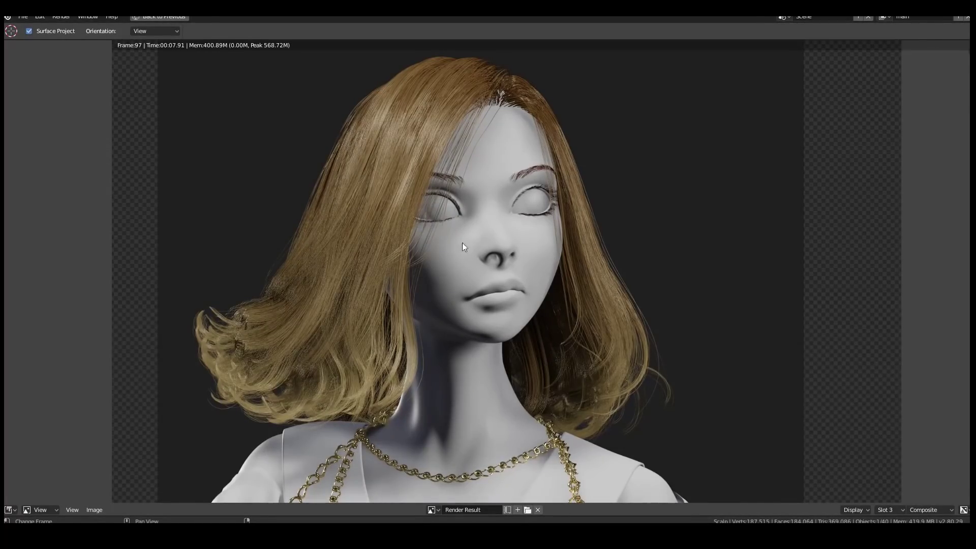
{"action": "middle_click_drag", "start_coordinate": [593, 217], "coordinate": [583, 225]}
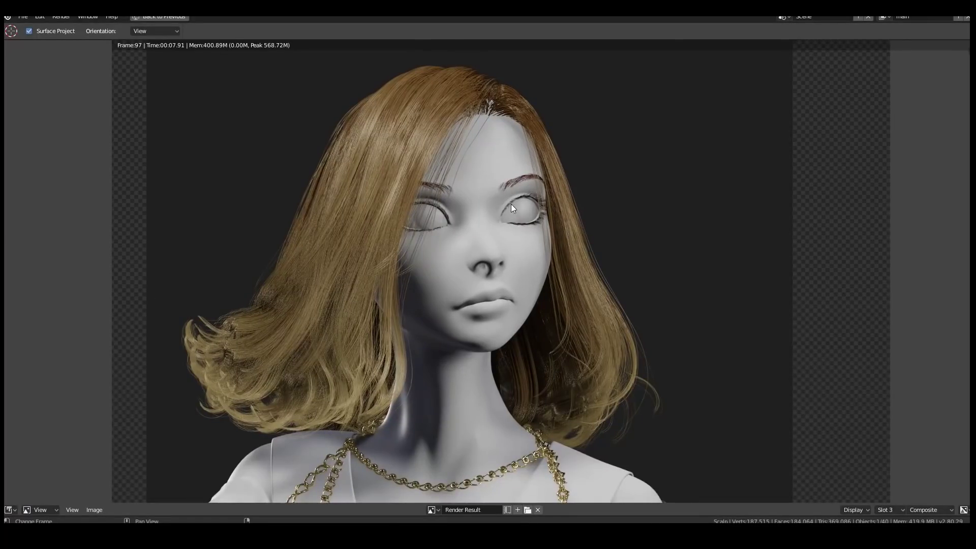